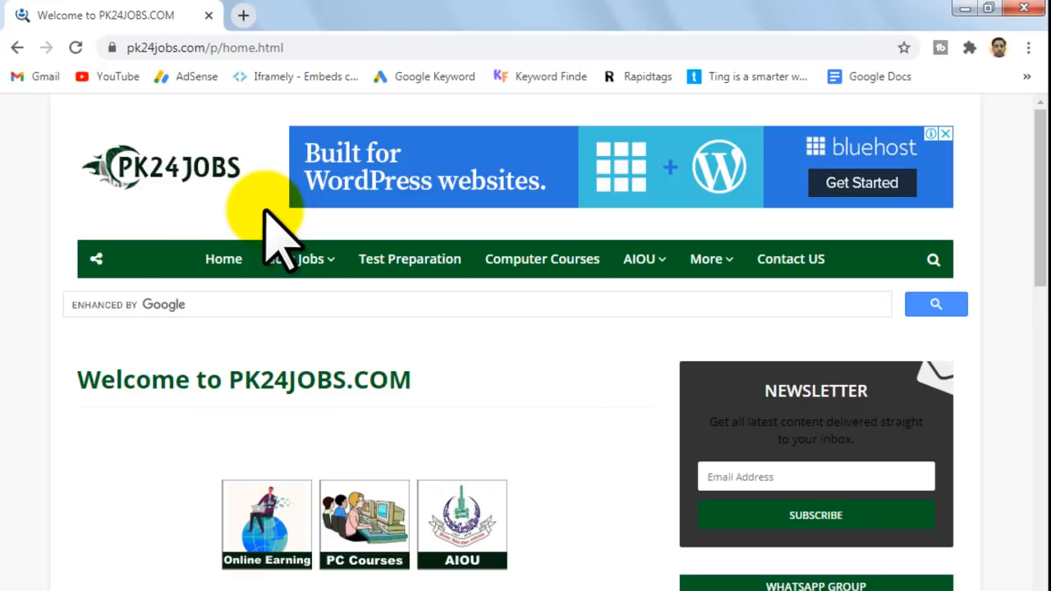
Step: Open google.com in a new browser tab
{"action": "left_click", "coordinate": [243, 15]}
{"action": "type", "text": "goo"}
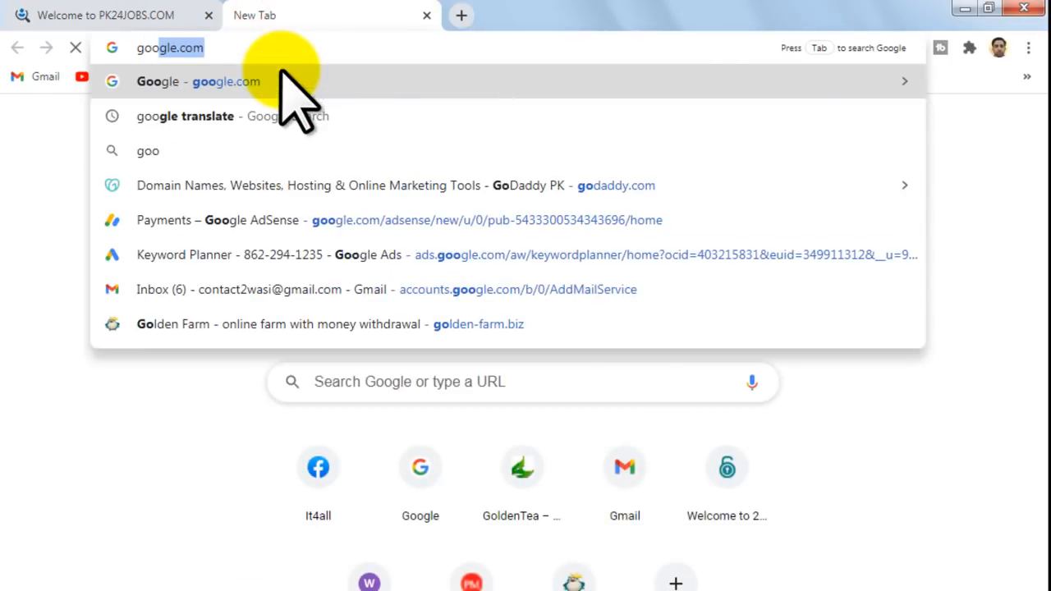
{"action": "key", "text": "Return"}
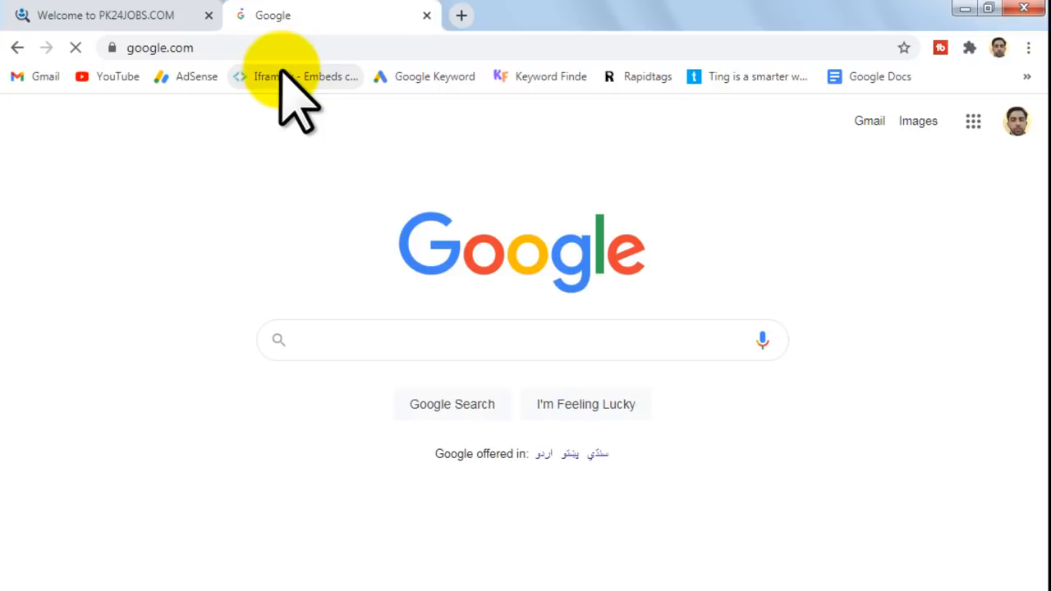
Step: Search Google for "google translate" and open the Google Translate site from the results
{"action": "type", "text": "googel"}
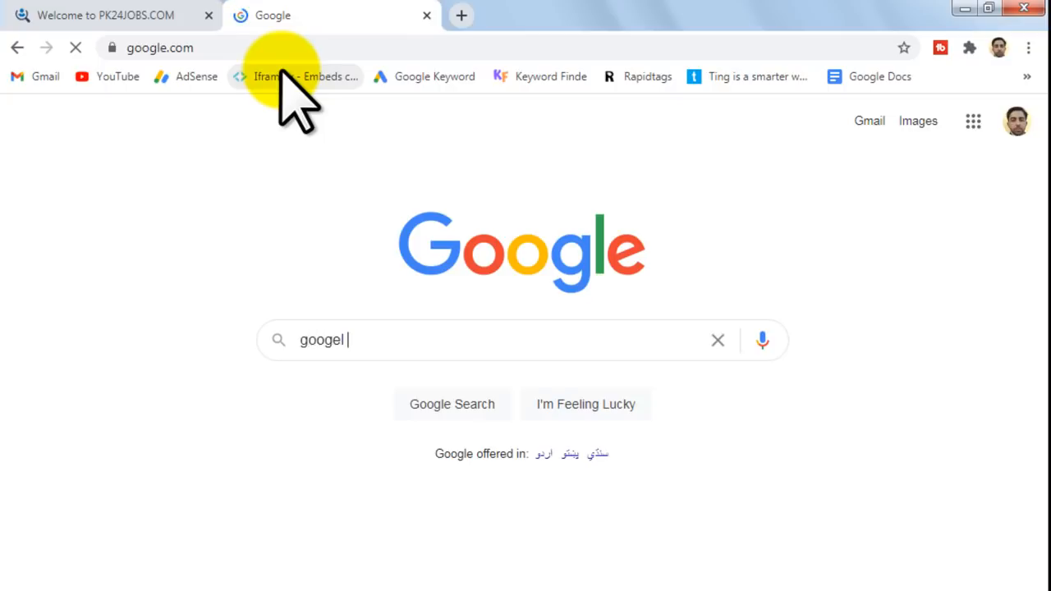
{"action": "key", "text": "BackSpace"}
{"action": "key", "text": "BackSpace"}
{"action": "type", "text": "le tran"}
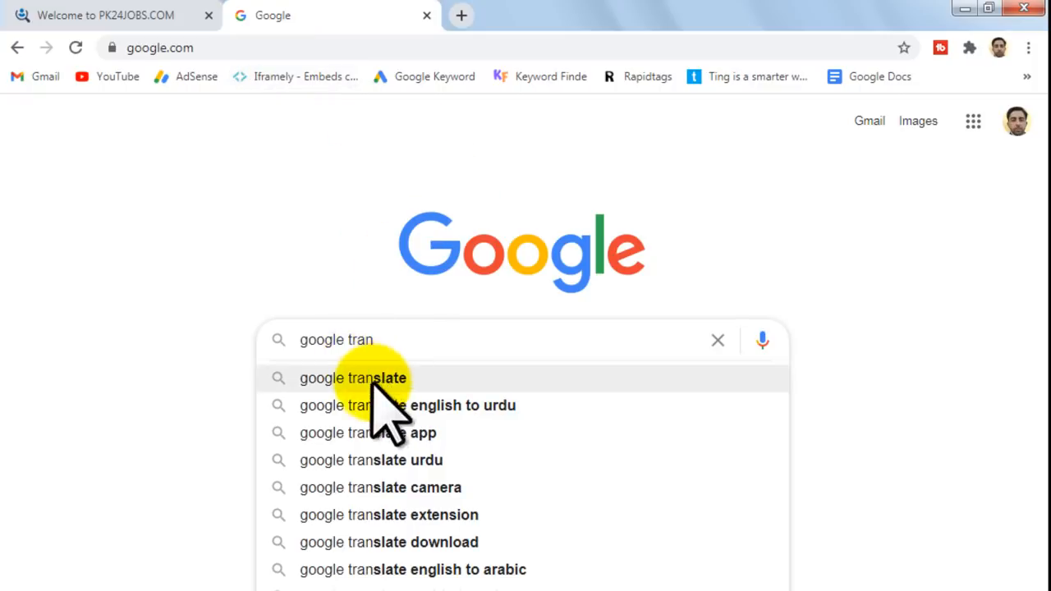
{"action": "left_click", "coordinate": [386, 380]}
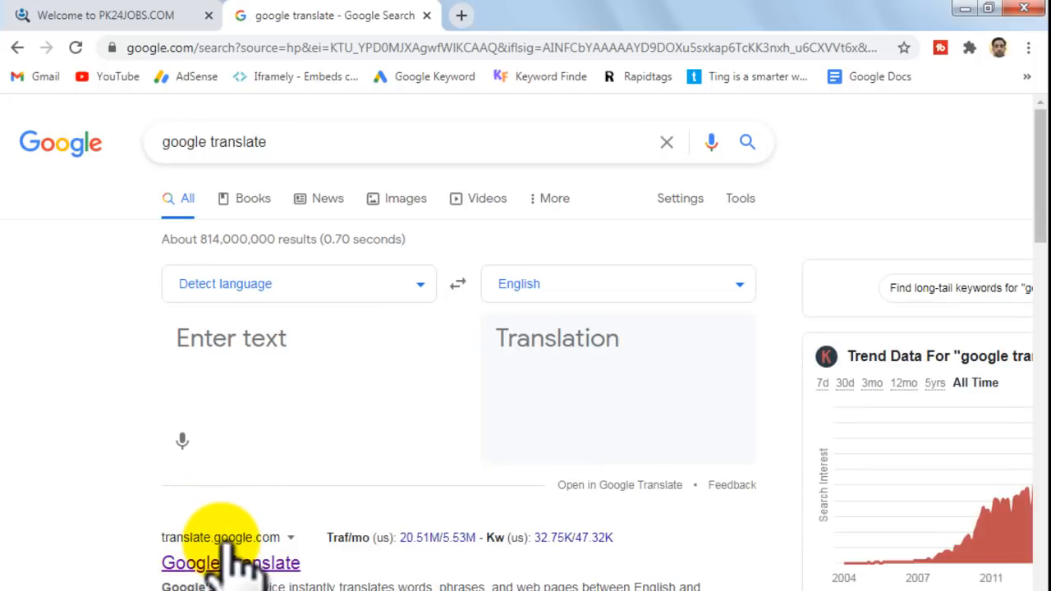
{"action": "left_click", "coordinate": [287, 563]}
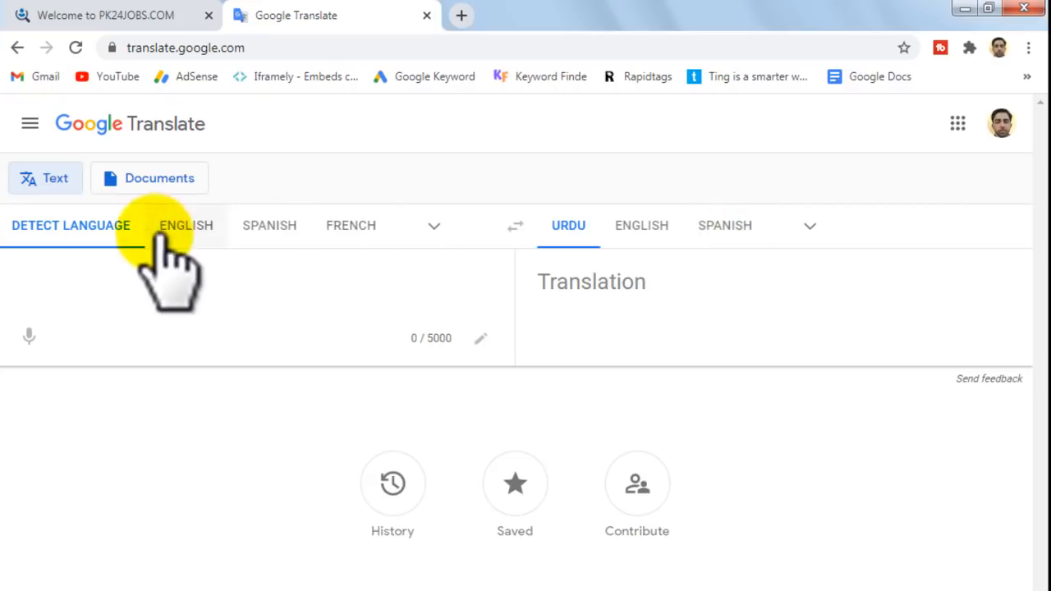
Step: Set the source language of the translation to English
{"action": "left_click", "coordinate": [136, 277]}
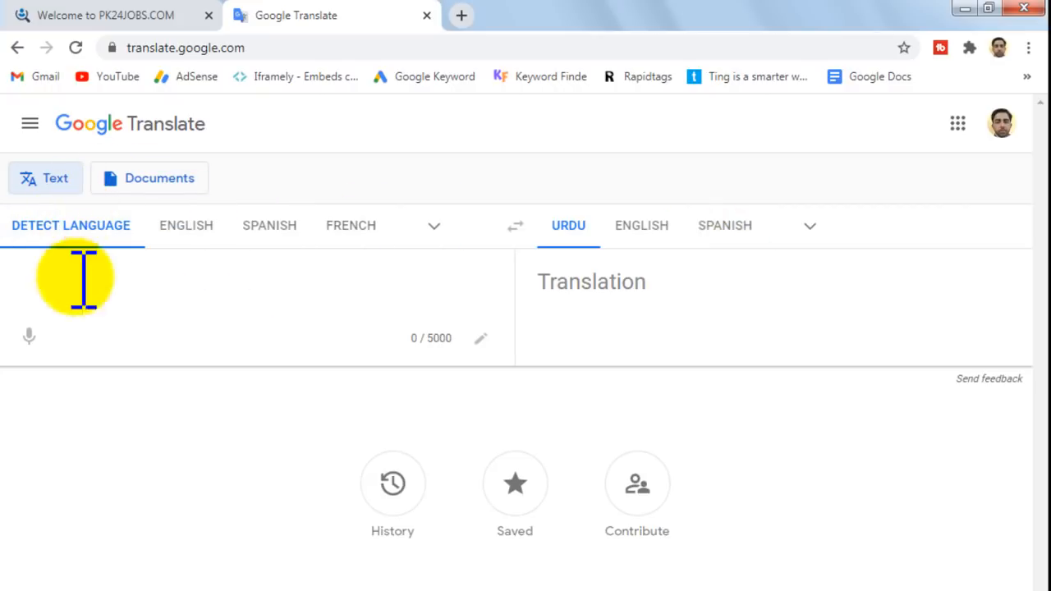
{"action": "left_click", "coordinate": [440, 234]}
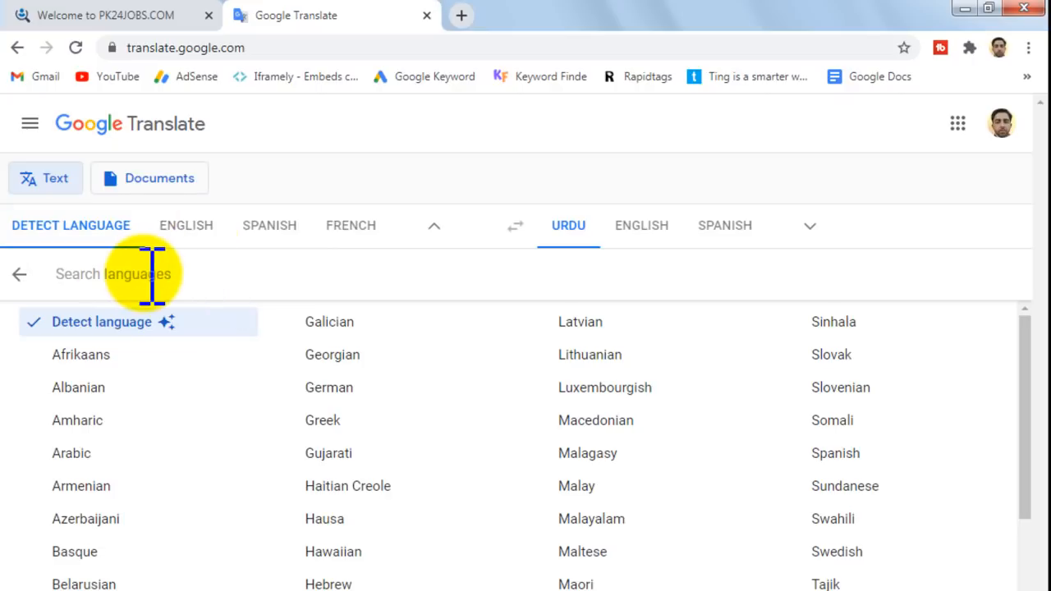
{"action": "left_click", "coordinate": [191, 230]}
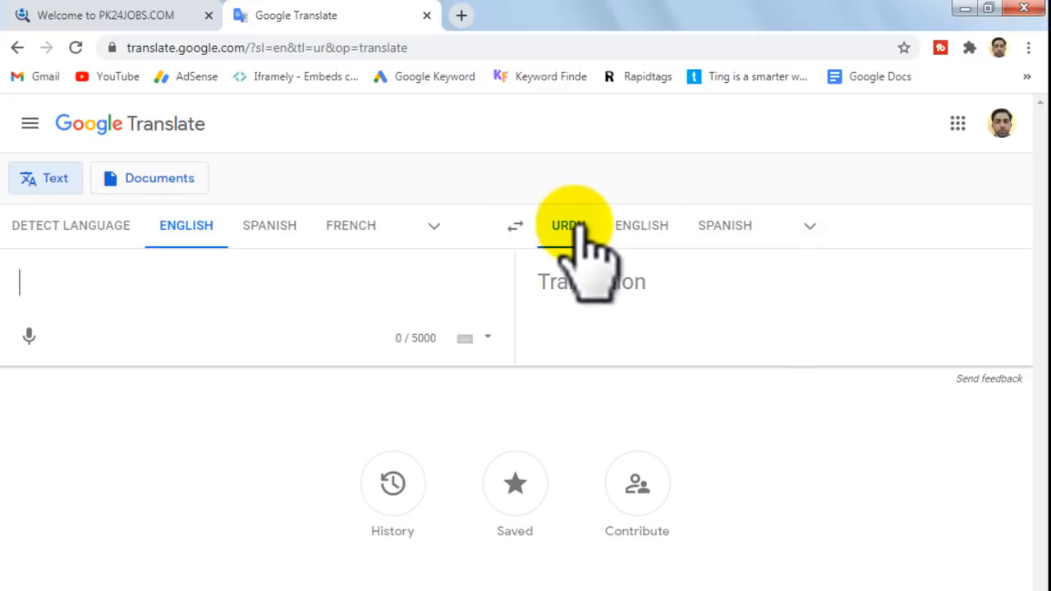
Step: Look through the available target languages and return to the empty source text field
{"action": "left_click", "coordinate": [810, 225]}
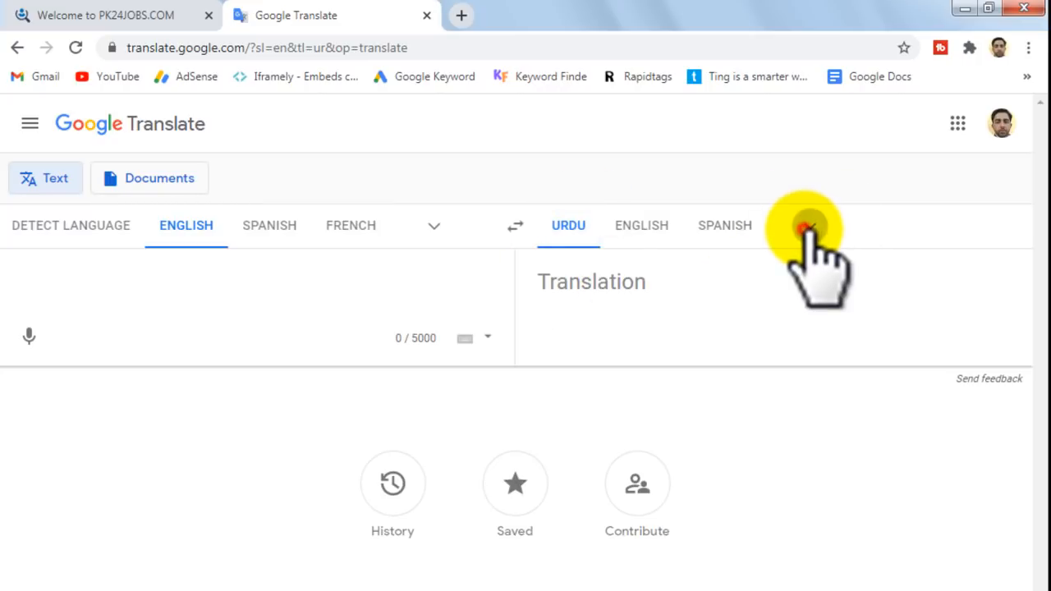
{"action": "scroll", "coordinate": [123, 485], "scroll_direction": "down", "scroll_amount": 1}
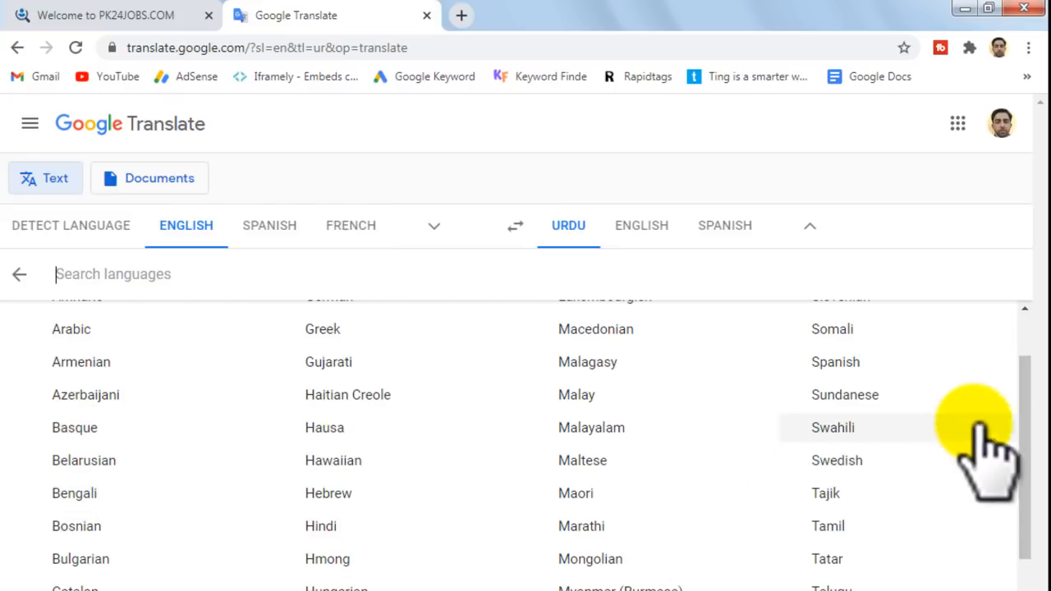
{"action": "left_click_drag", "start_coordinate": [1025, 411], "coordinate": [1033, 376]}
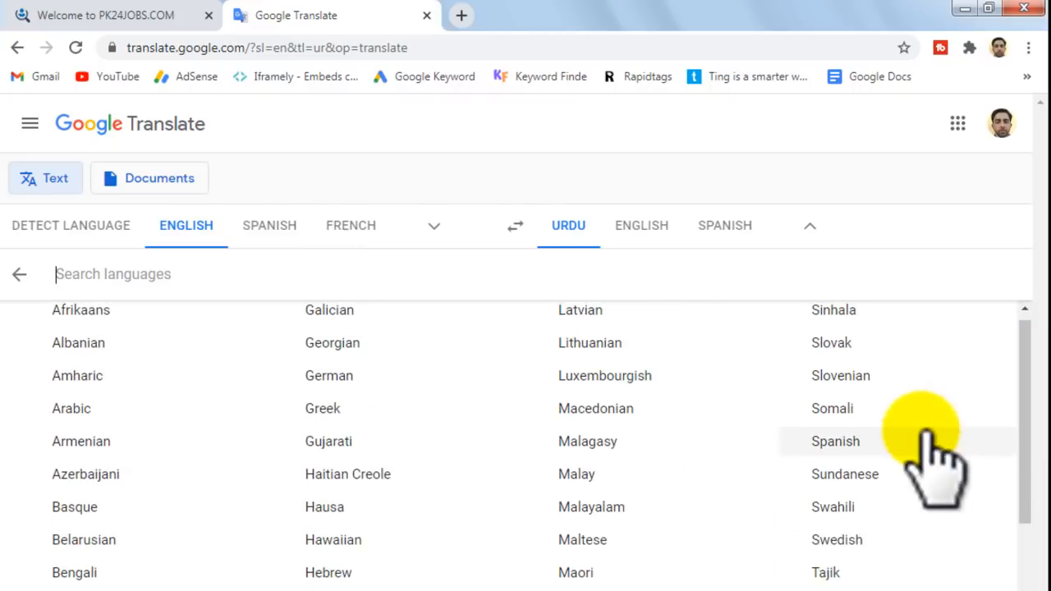
{"action": "scroll", "coordinate": [927, 444], "scroll_direction": "down", "scroll_amount": 5}
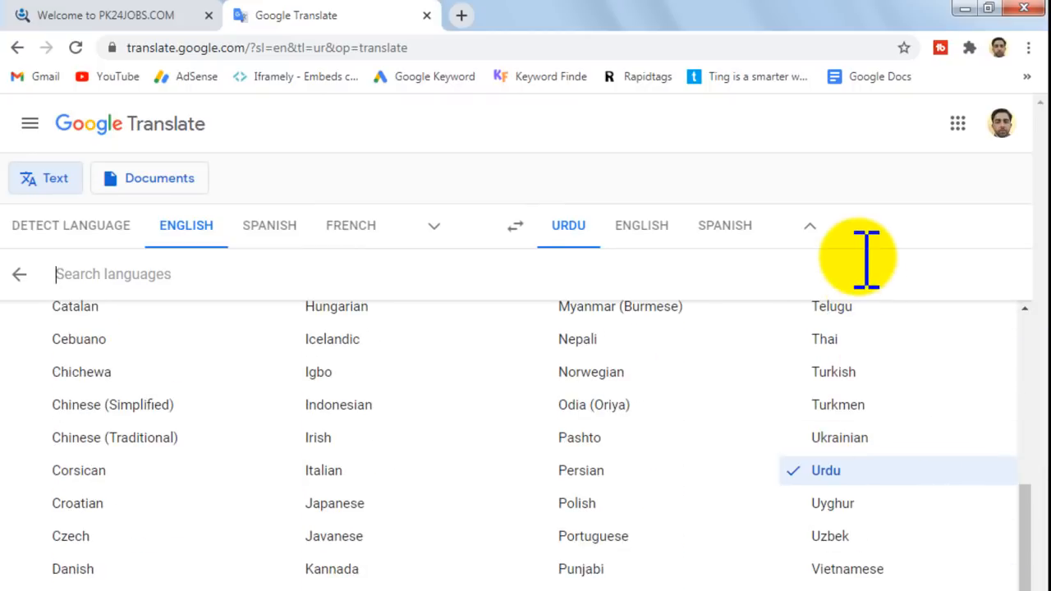
{"action": "left_click", "coordinate": [433, 226]}
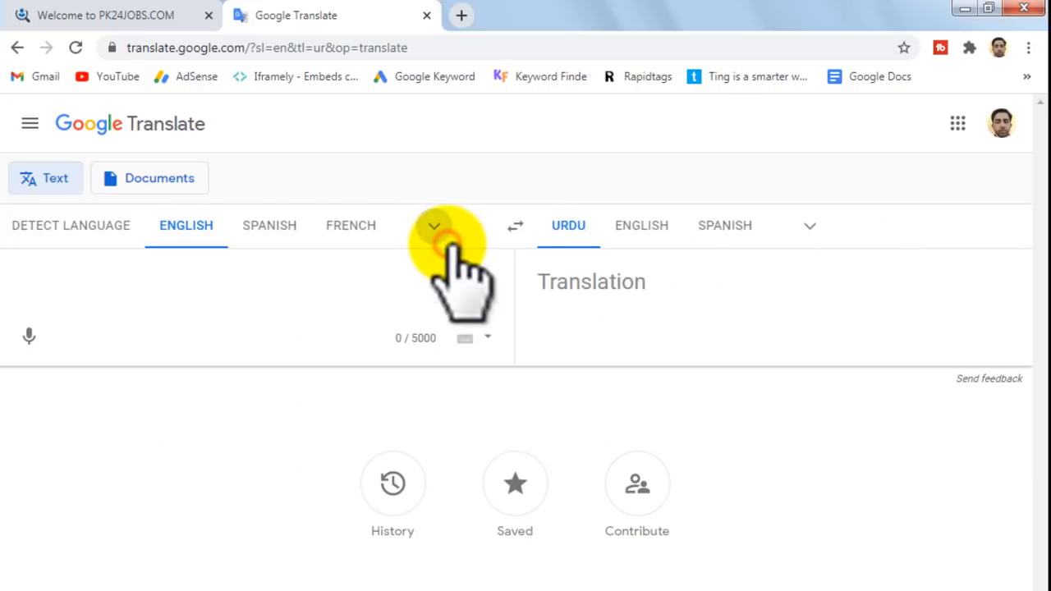
{"action": "left_click", "coordinate": [178, 293]}
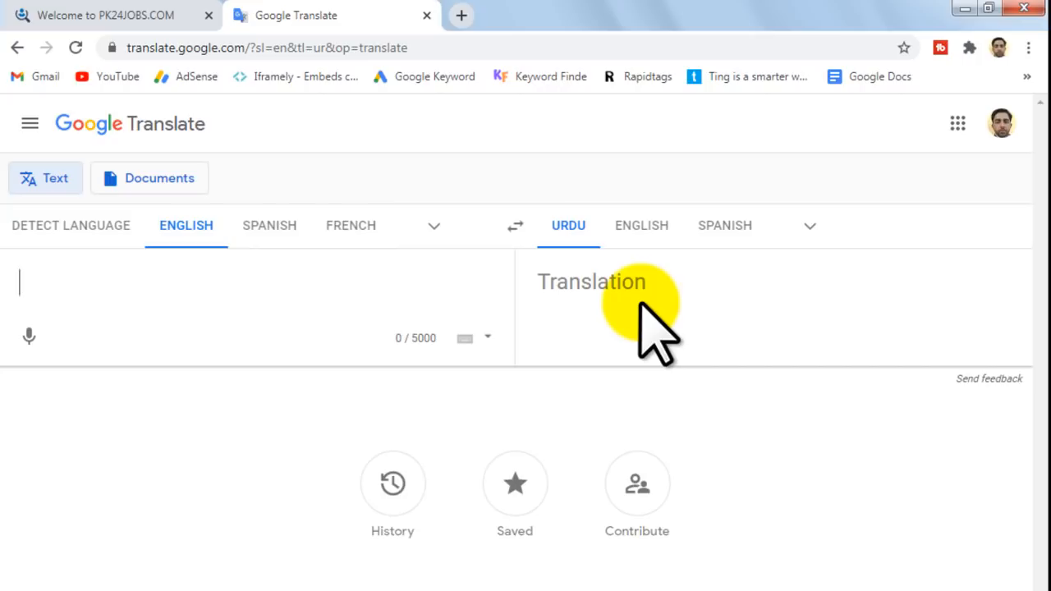
Step: Open the jobsbox.pk website in a new browser tab
{"action": "left_click", "coordinate": [463, 15]}
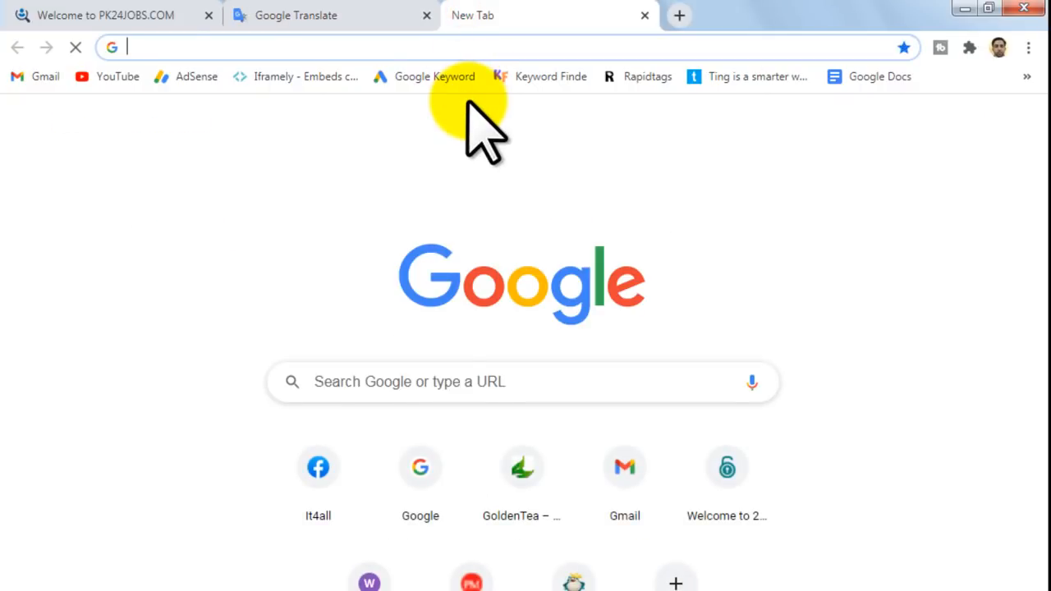
{"action": "type", "text": "job"}
{"action": "key", "text": "Return"}
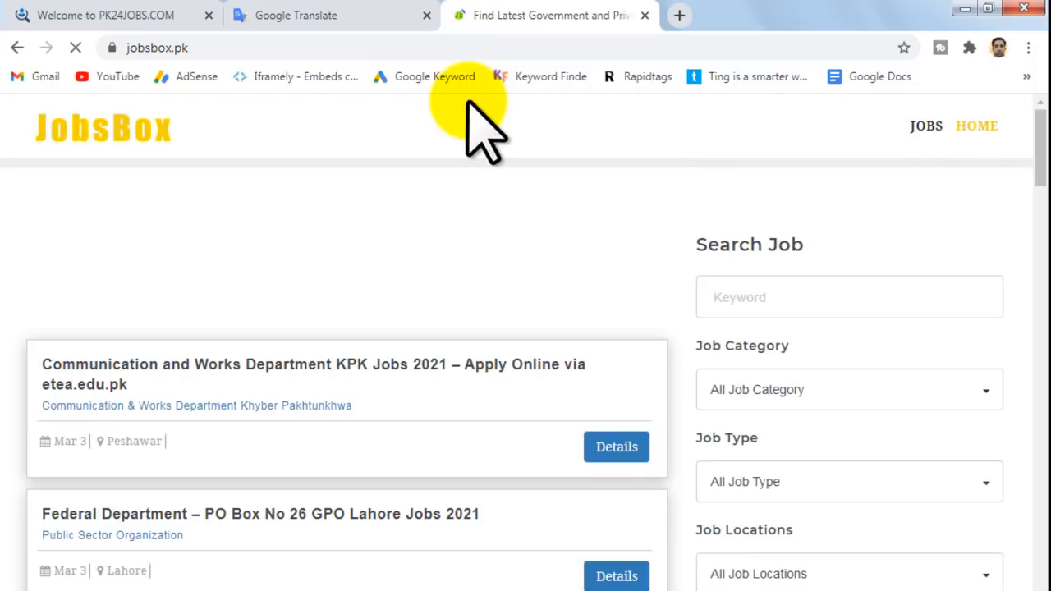
Step: Open the "Communication and Works Department KPK Jobs 2021" post from the job listings and dismiss the ad
{"action": "scroll", "coordinate": [376, 540], "scroll_direction": "down", "scroll_amount": 5}
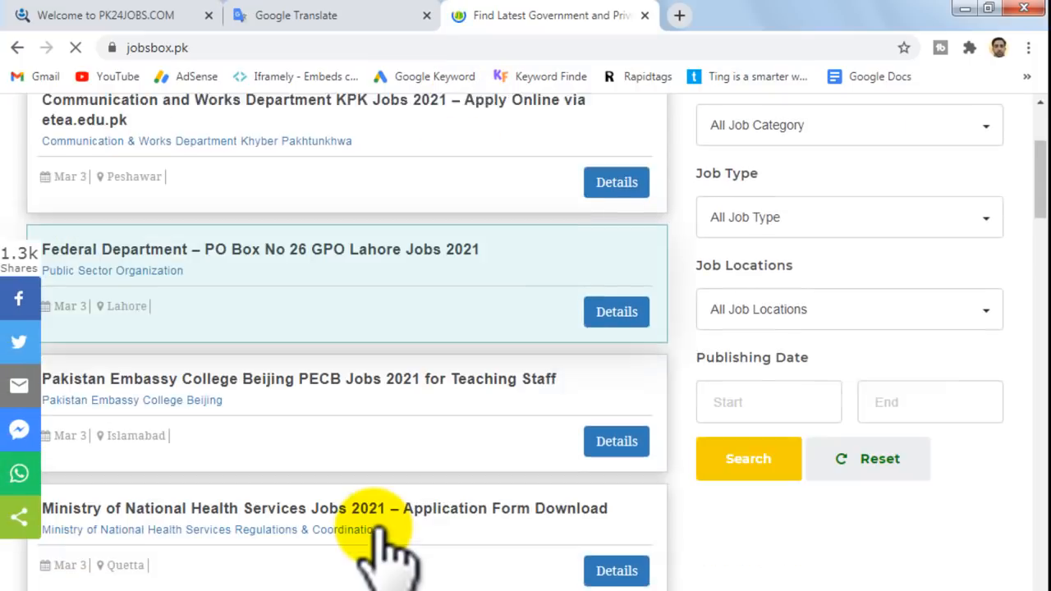
{"action": "scroll", "coordinate": [387, 551], "scroll_direction": "down", "scroll_amount": 8}
{"action": "scroll", "coordinate": [375, 528], "scroll_direction": "up", "scroll_amount": 13}
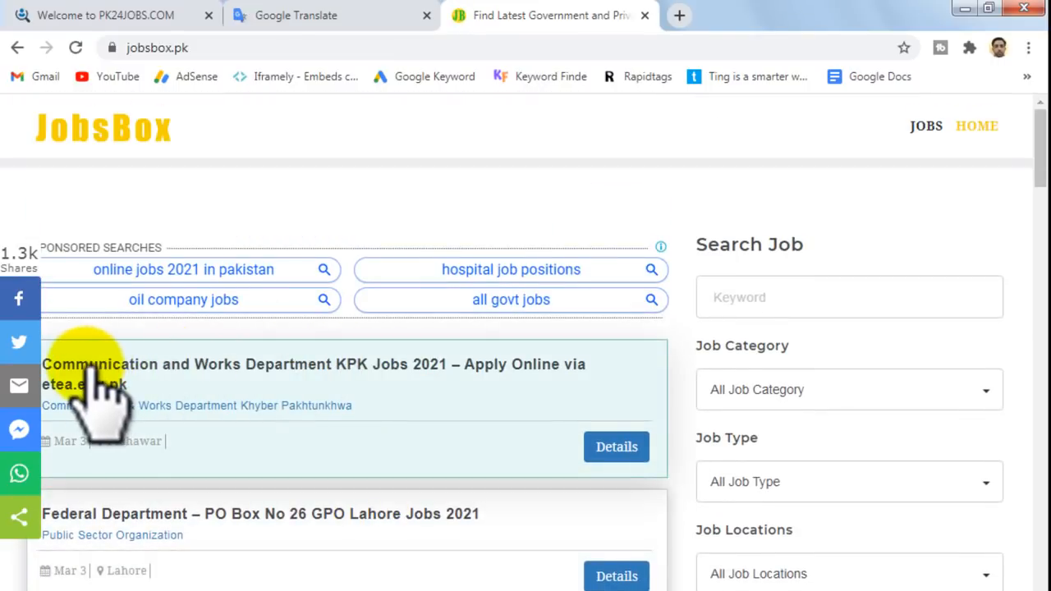
{"action": "left_click", "coordinate": [329, 368]}
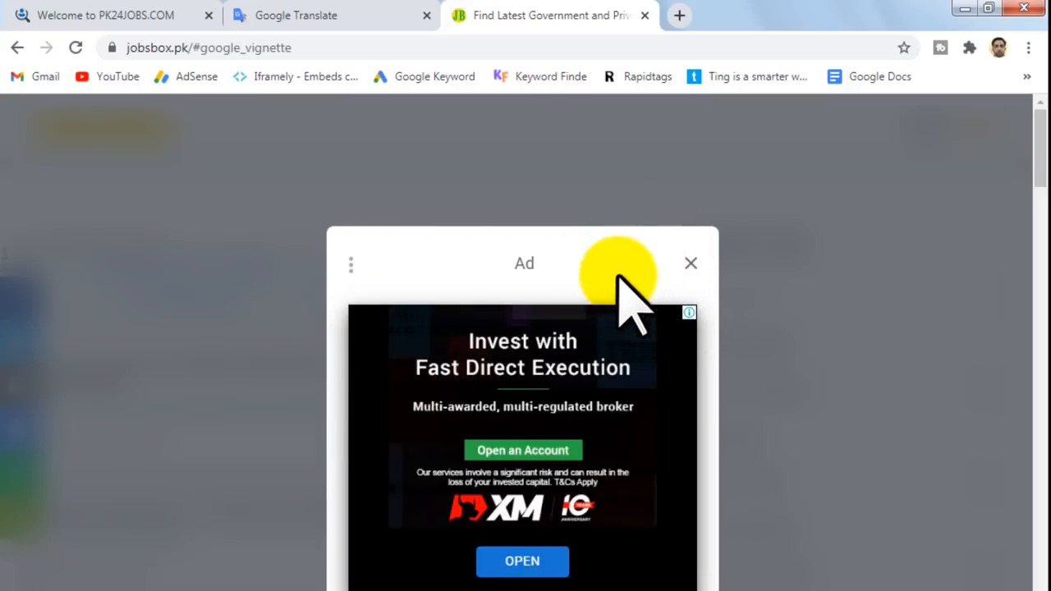
{"action": "left_click", "coordinate": [692, 264]}
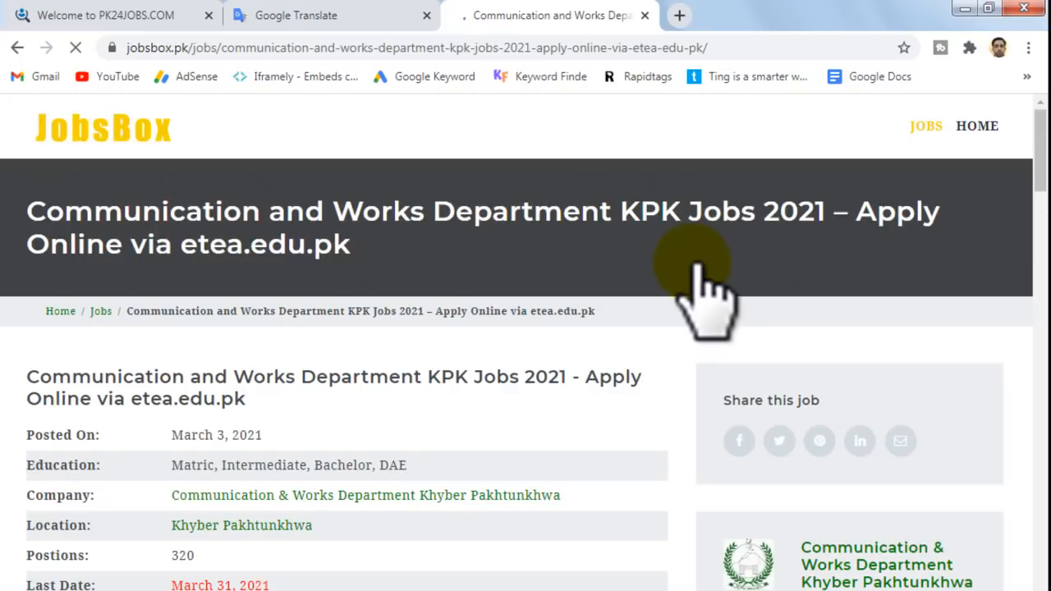
Step: Read through the job post's vacant positions, eligibility criteria and online application instructions
{"action": "scroll", "coordinate": [224, 440], "scroll_direction": "down", "scroll_amount": 1}
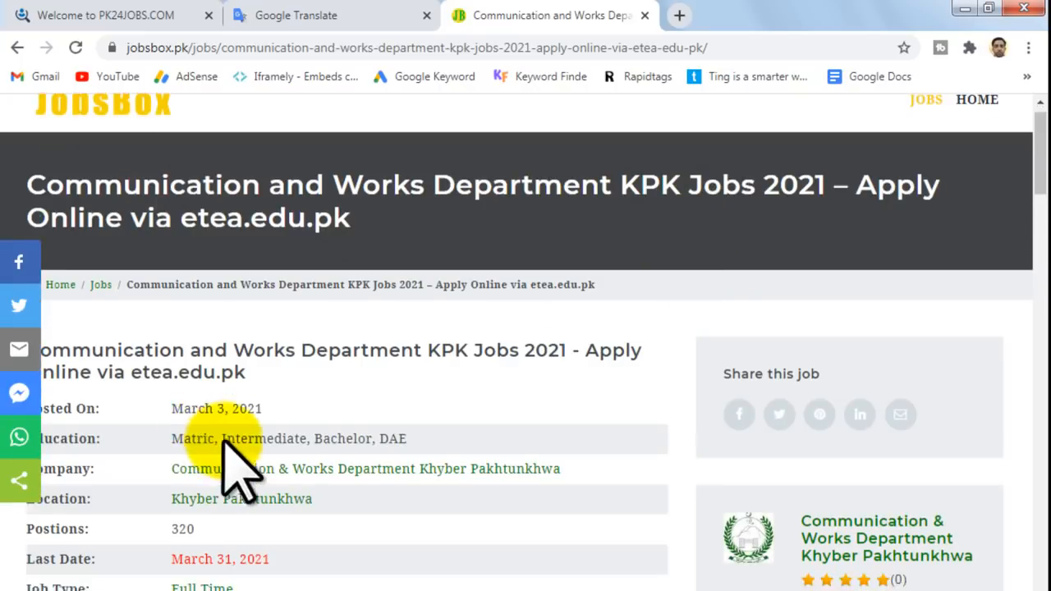
{"action": "scroll", "coordinate": [234, 460], "scroll_direction": "down", "scroll_amount": 5}
{"action": "scroll", "coordinate": [246, 492], "scroll_direction": "down", "scroll_amount": 5}
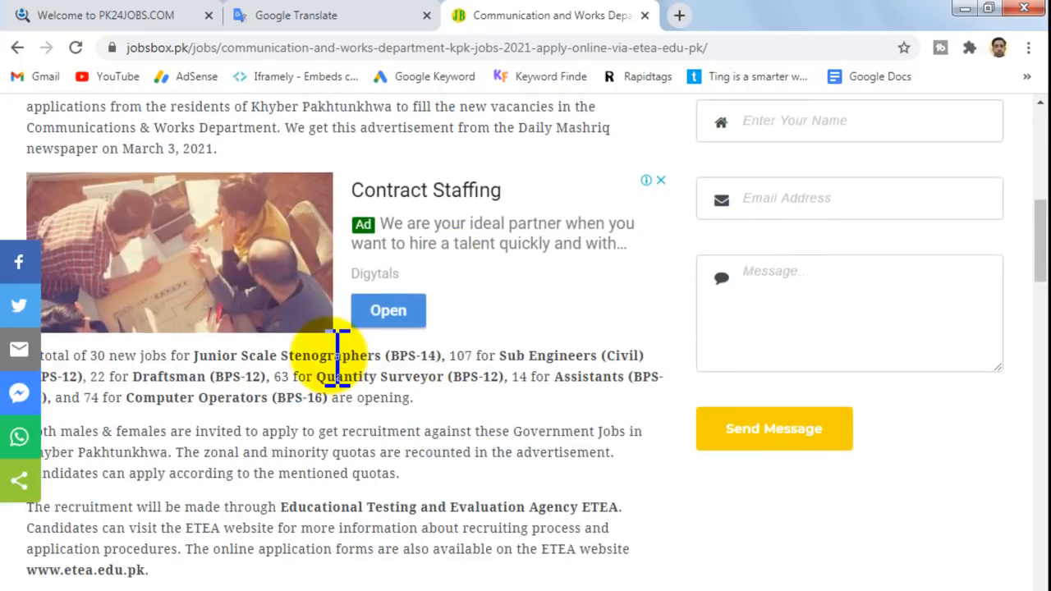
{"action": "scroll", "coordinate": [337, 362], "scroll_direction": "down", "scroll_amount": 5}
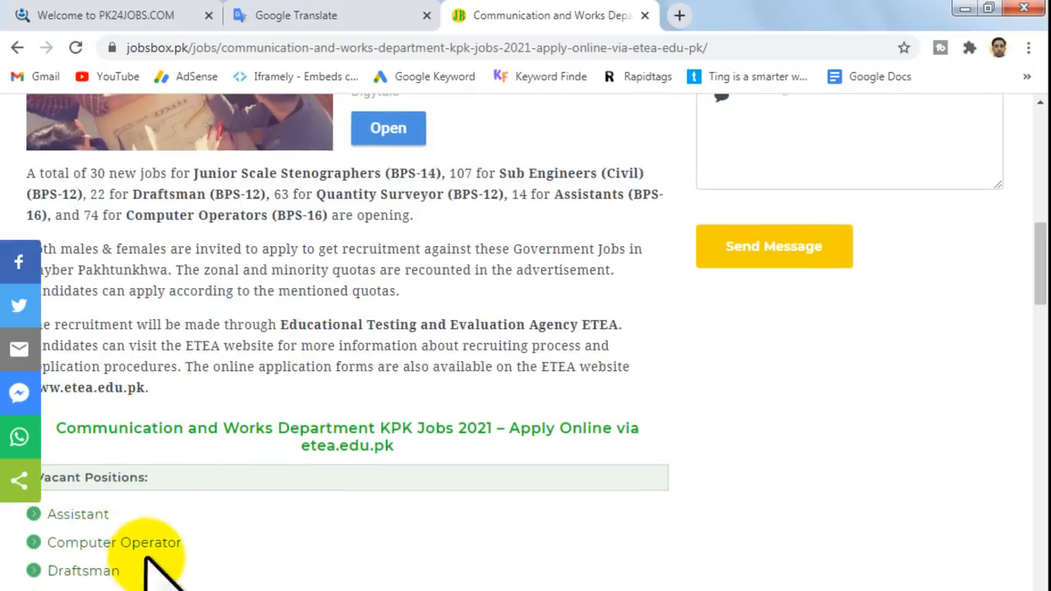
{"action": "scroll", "coordinate": [238, 329], "scroll_direction": "down", "scroll_amount": 5}
{"action": "scroll", "coordinate": [141, 298], "scroll_direction": "up", "scroll_amount": 1}
{"action": "scroll", "coordinate": [188, 305], "scroll_direction": "down", "scroll_amount": 2}
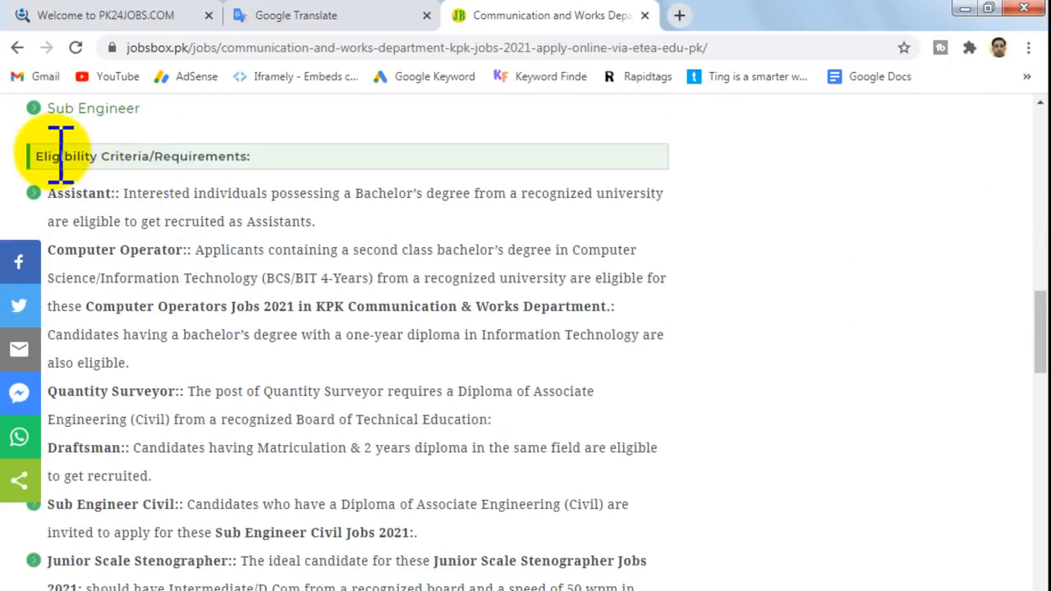
{"action": "scroll", "coordinate": [286, 321], "scroll_direction": "down", "scroll_amount": 5}
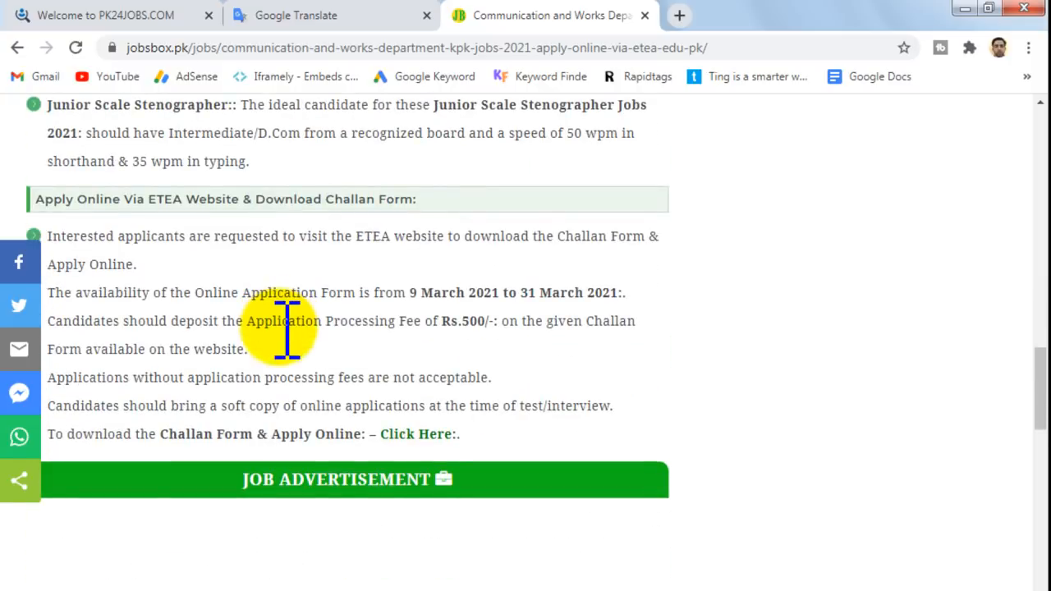
{"action": "scroll", "coordinate": [329, 411], "scroll_direction": "up", "scroll_amount": 10}
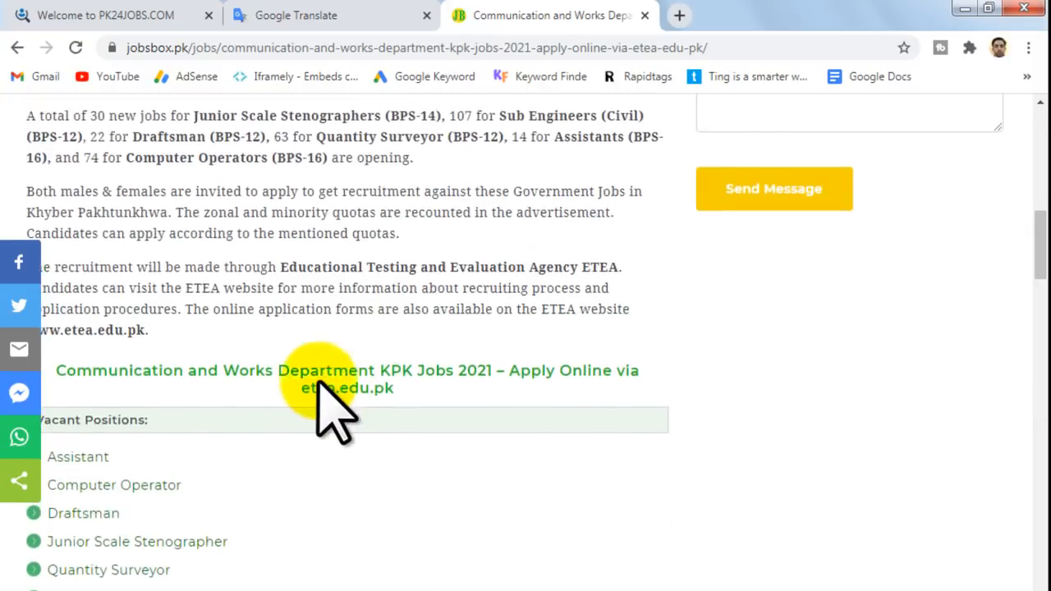
{"action": "scroll", "coordinate": [329, 410], "scroll_direction": "up", "scroll_amount": 2}
{"action": "scroll", "coordinate": [322, 384], "scroll_direction": "up", "scroll_amount": 3}
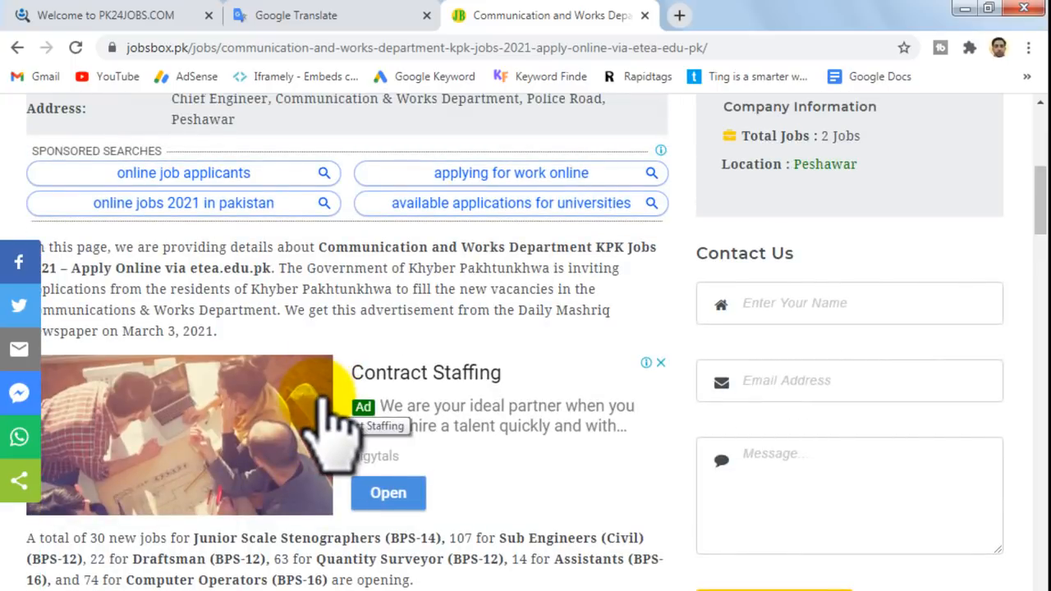
{"action": "scroll", "coordinate": [327, 401], "scroll_direction": "up", "scroll_amount": 4}
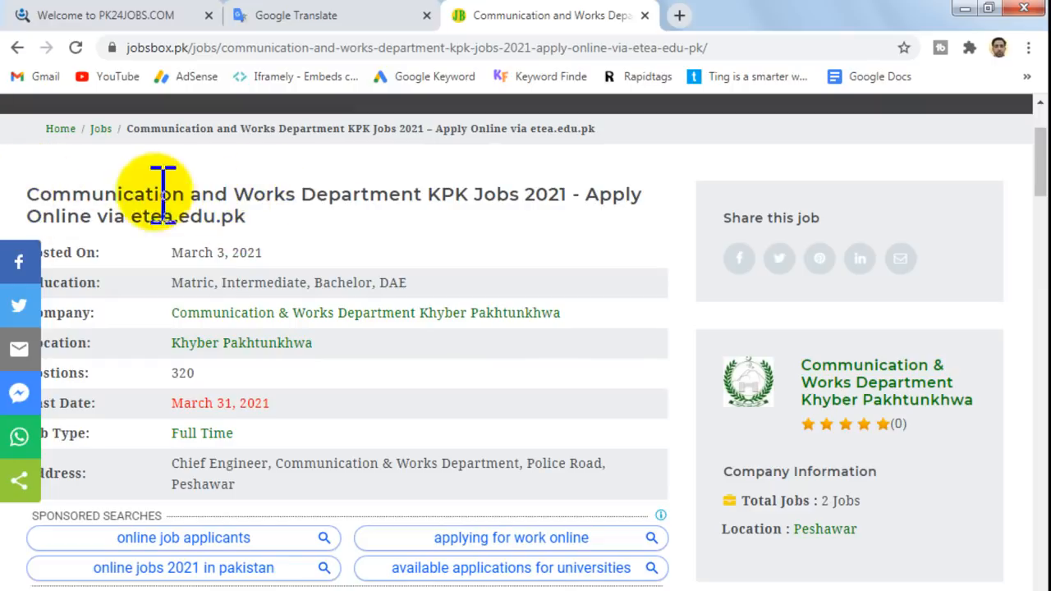
Step: Copy the job post's heading "Communication and Works Department KPK Jobs 2021 - Apply Online via etea.edu.pk"
{"action": "left_click_drag", "start_coordinate": [295, 218], "coordinate": [34, 198]}
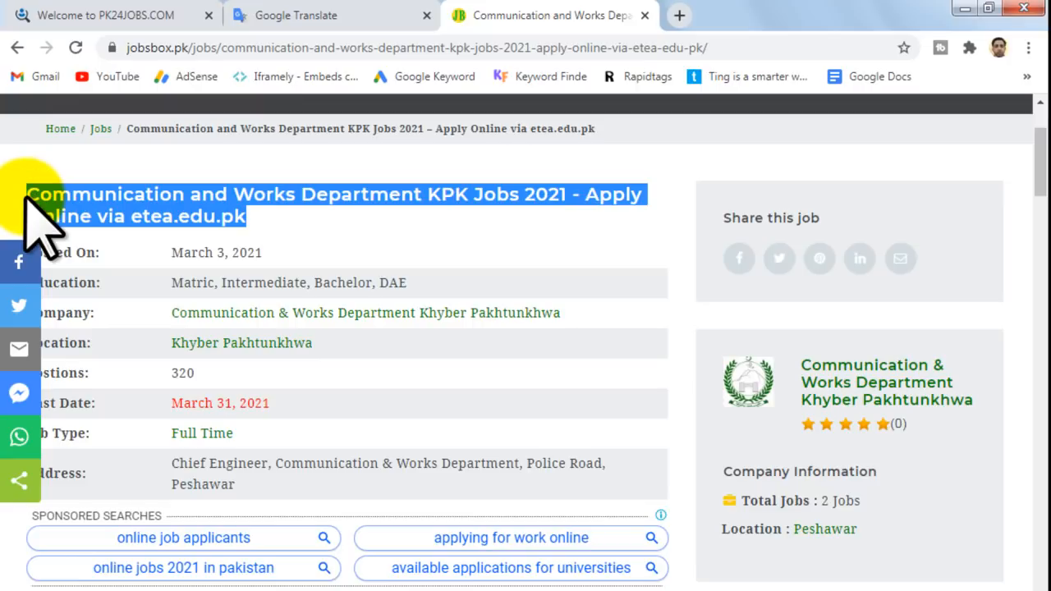
{"action": "right_click", "coordinate": [189, 204]}
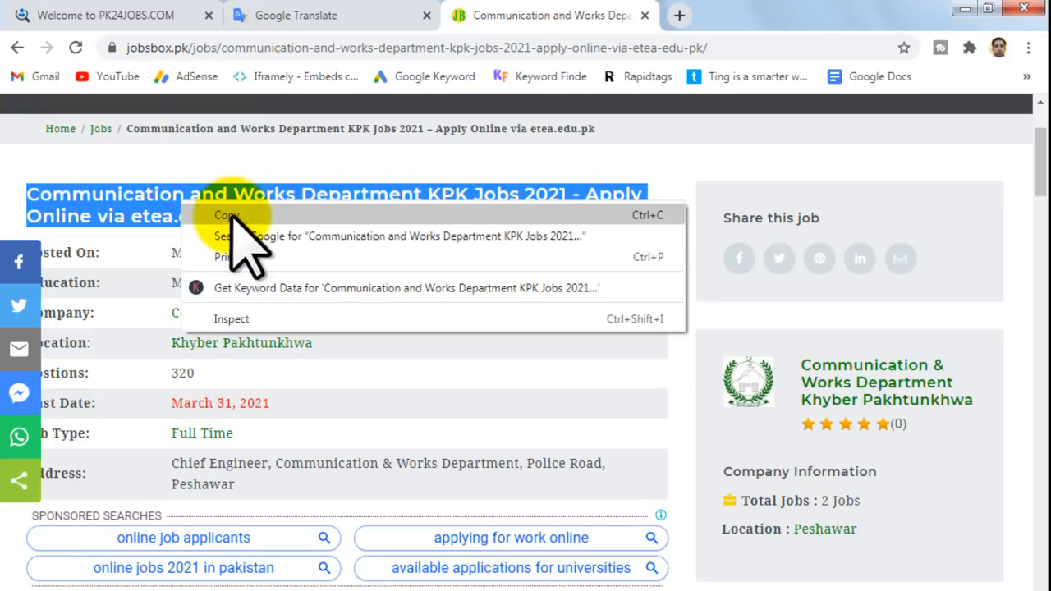
{"action": "left_click", "coordinate": [228, 216]}
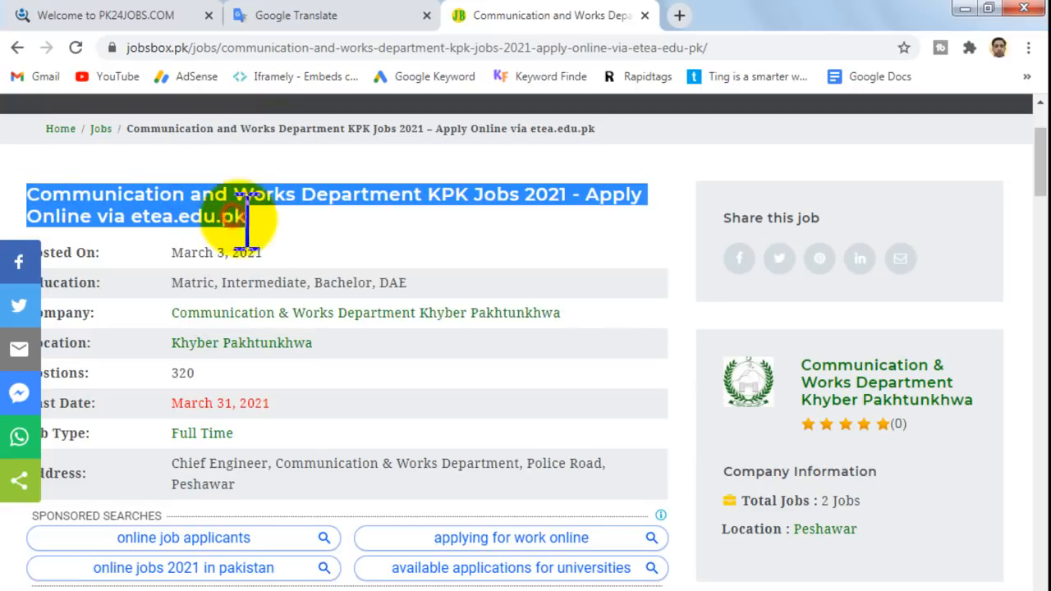
Step: Translate the copied job post heading from English to Urdu in Google Translate and copy the Urdu translation
{"action": "left_click", "coordinate": [357, 17]}
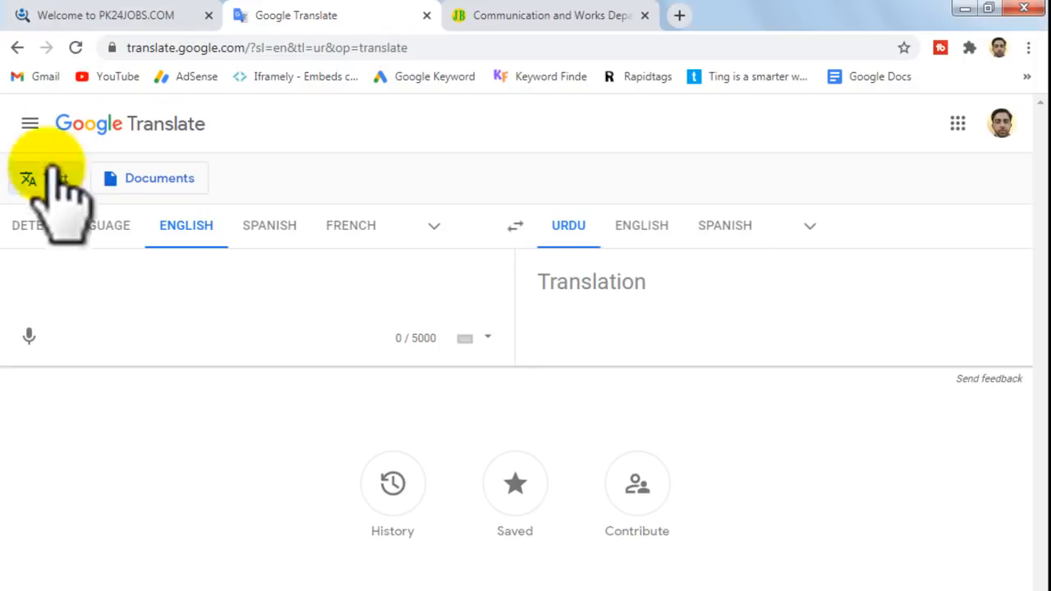
{"action": "left_click", "coordinate": [45, 275]}
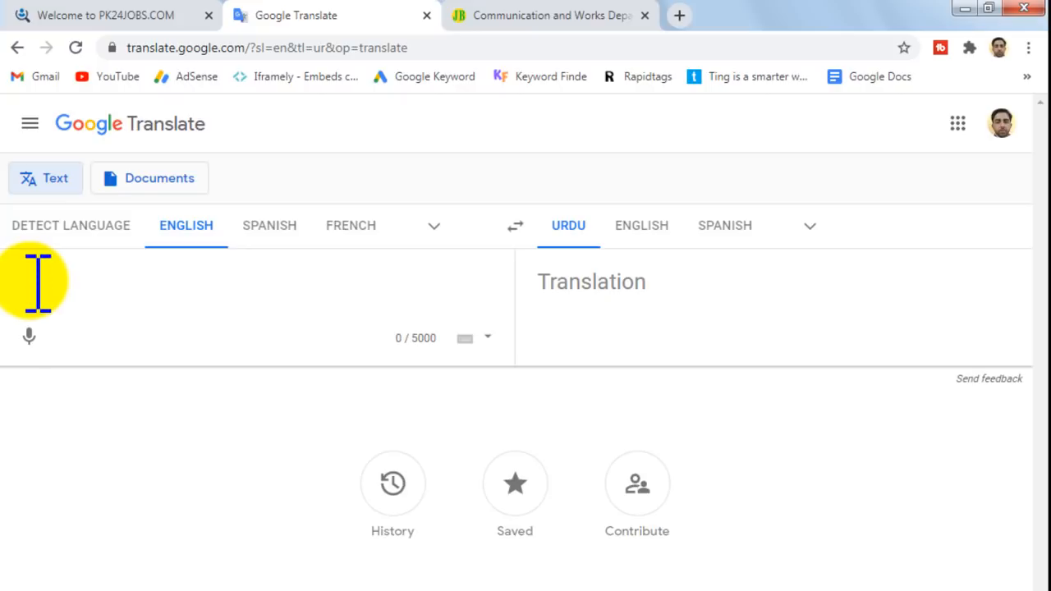
{"action": "right_click", "coordinate": [29, 279]}
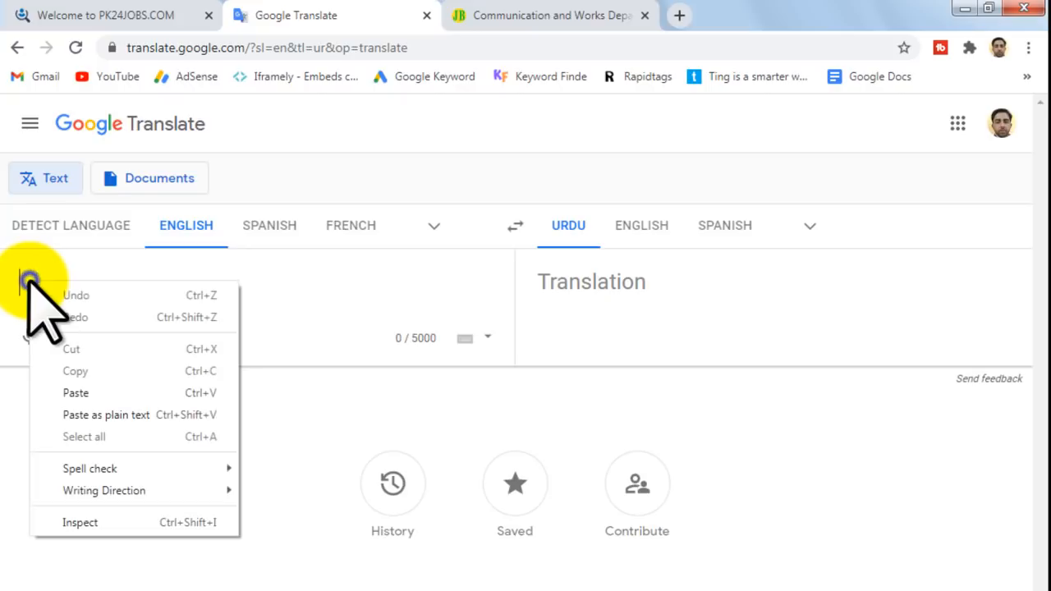
{"action": "left_click", "coordinate": [82, 392]}
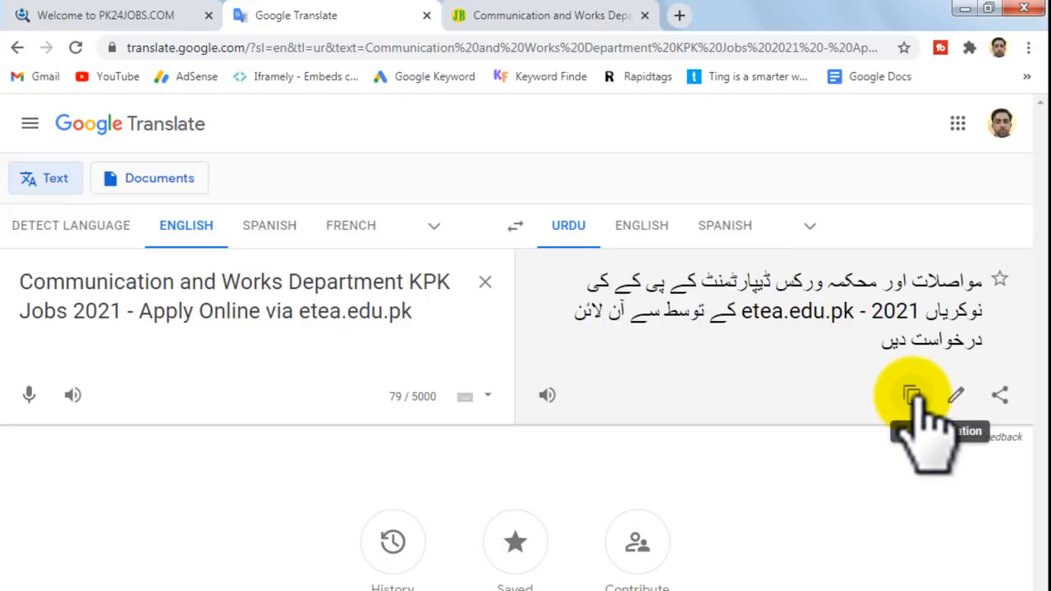
{"action": "left_click", "coordinate": [913, 397]}
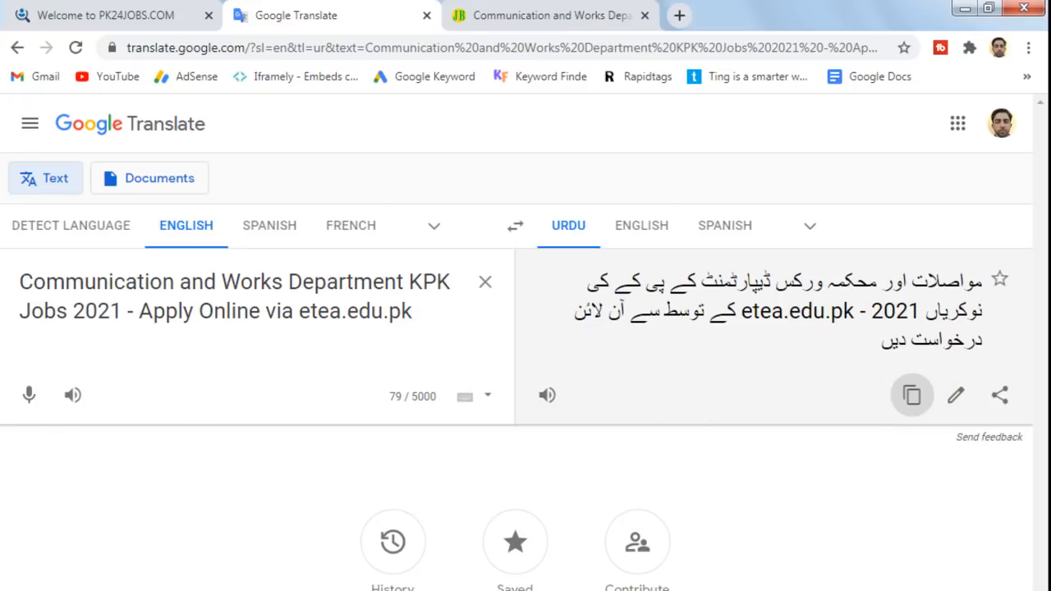
Step: Open a new document in Microsoft Word 2010, dismiss the activation wizard and paste the Urdu heading
{"action": "left_click", "coordinate": [37, 585]}
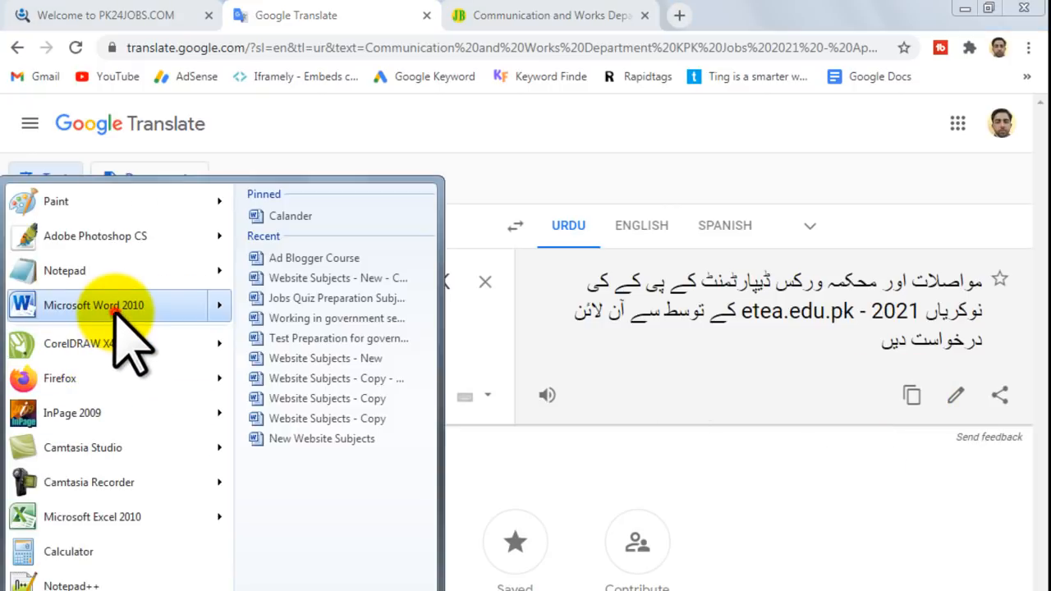
{"action": "left_click", "coordinate": [114, 310]}
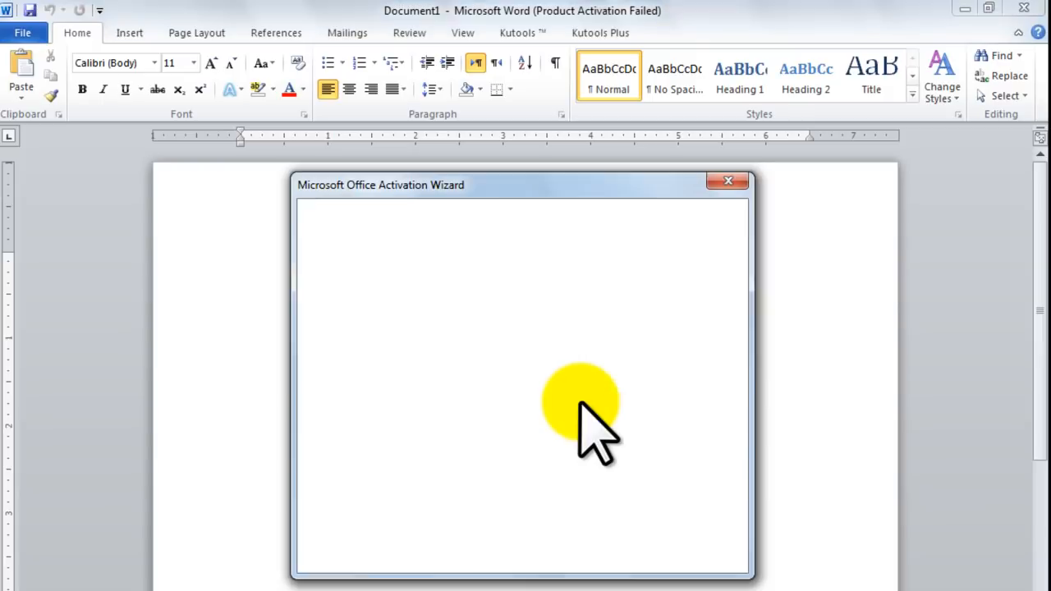
{"action": "left_click", "coordinate": [692, 550]}
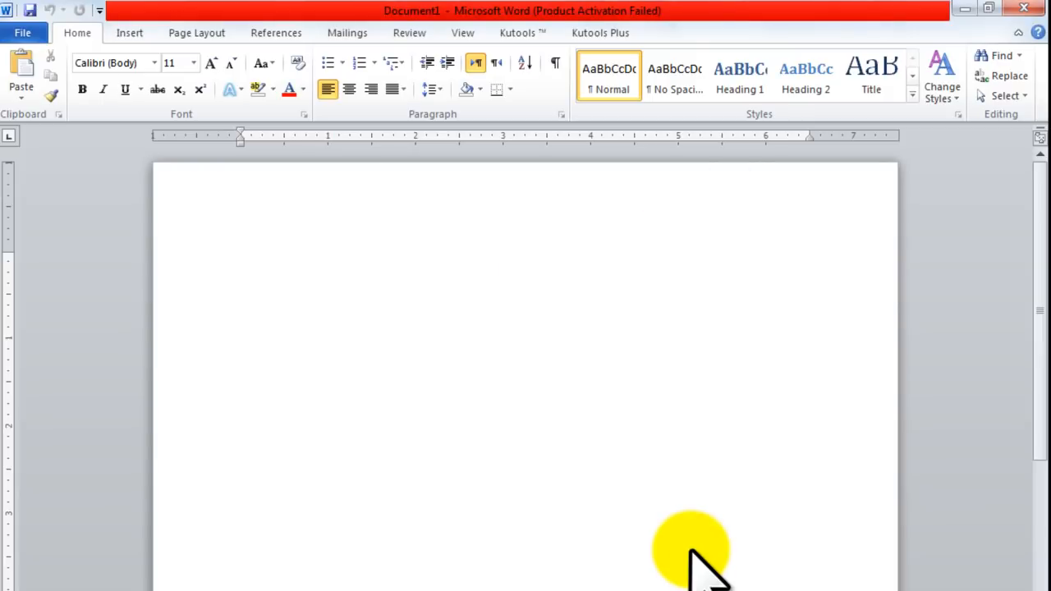
{"action": "key", "text": "ctrl+v"}
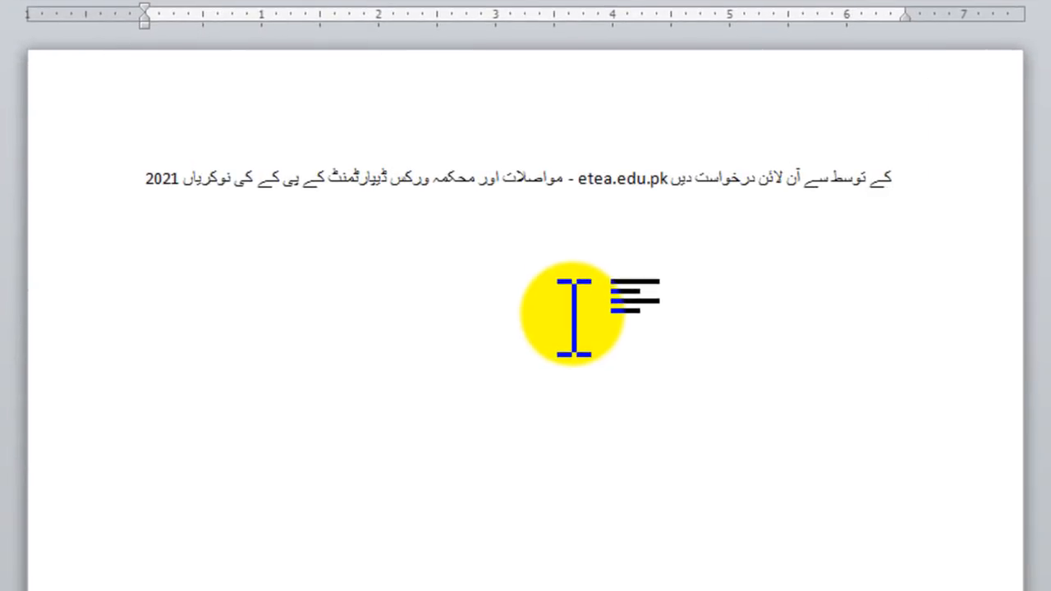
Step: Set the pasted Urdu heading's text direction to right-to-left and start a new line after it
{"action": "key", "text": "ctrl+a"}
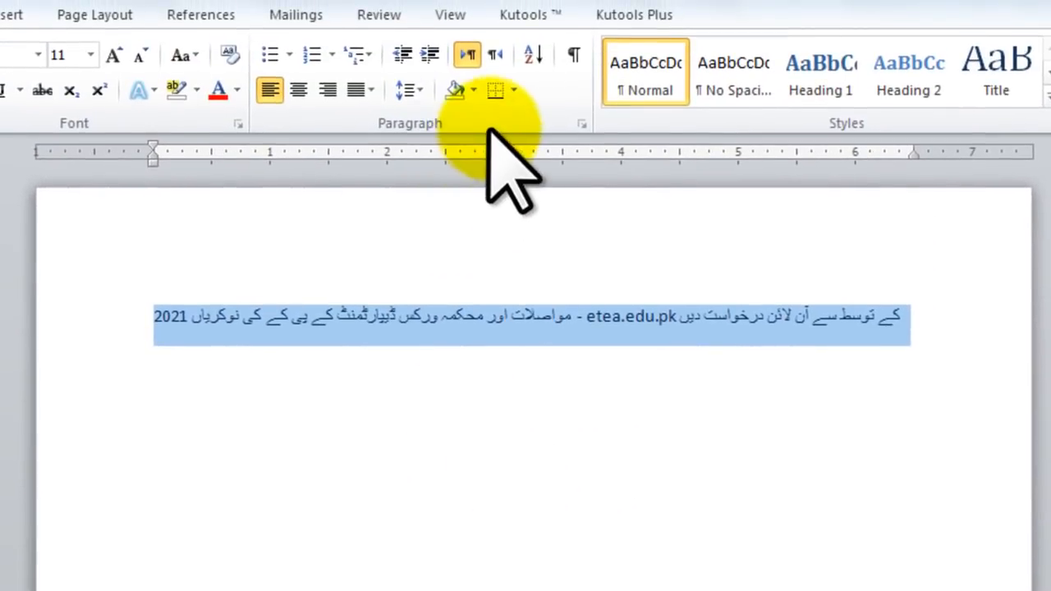
{"action": "left_click", "coordinate": [496, 56]}
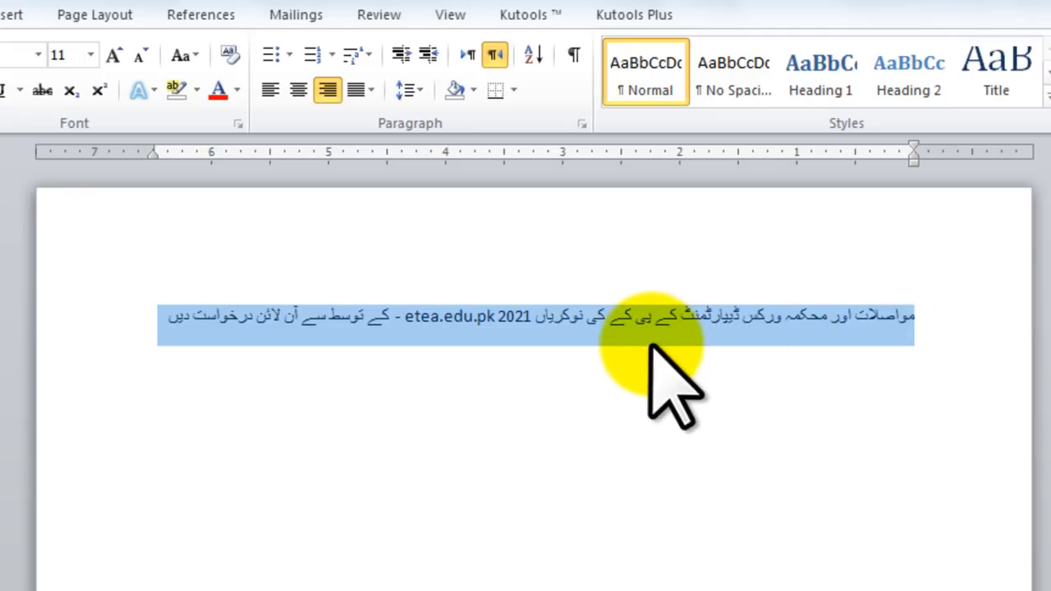
{"action": "key", "text": "ctrl+shift"}
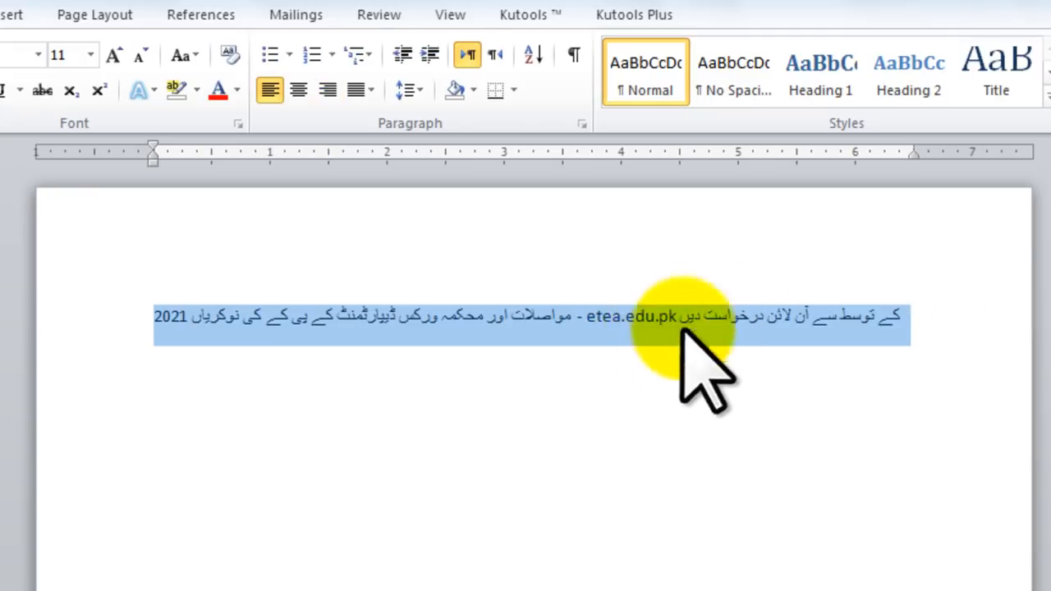
{"action": "left_click", "coordinate": [496, 55]}
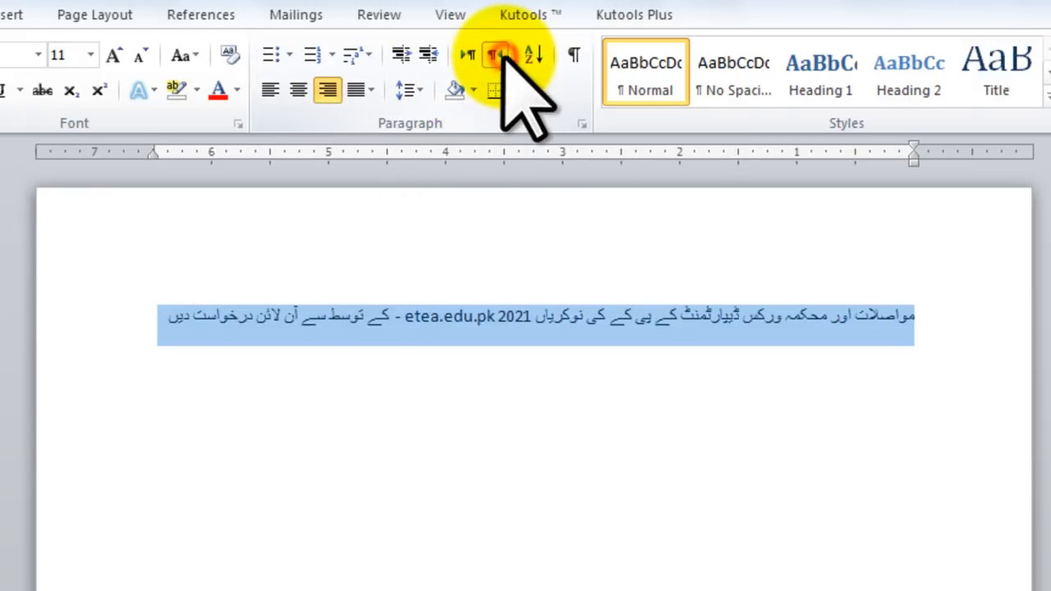
{"action": "left_click", "coordinate": [469, 389]}
{"action": "left_click", "coordinate": [165, 319]}
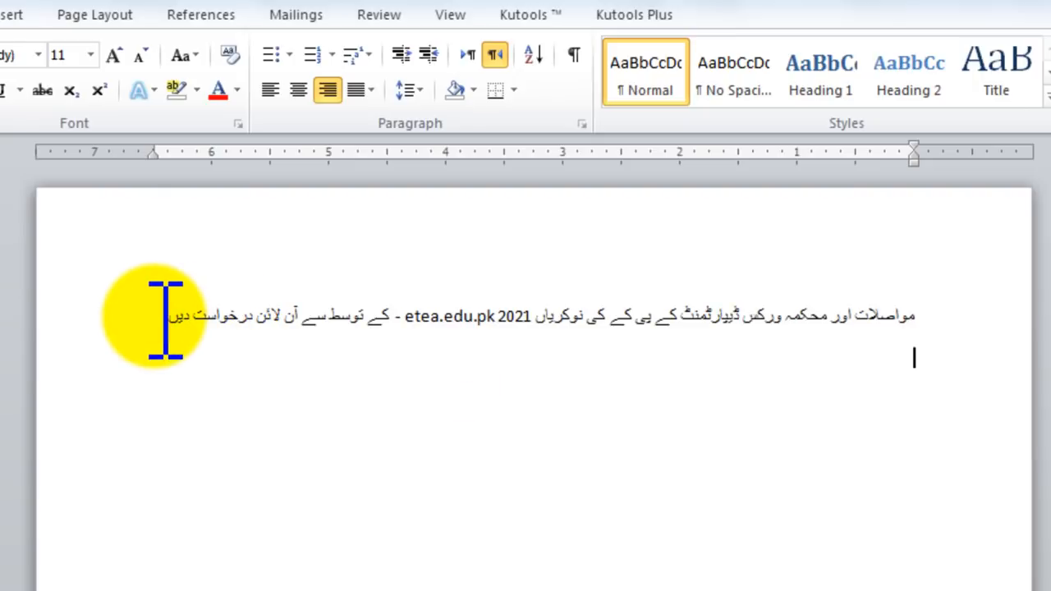
{"action": "key", "text": "Return"}
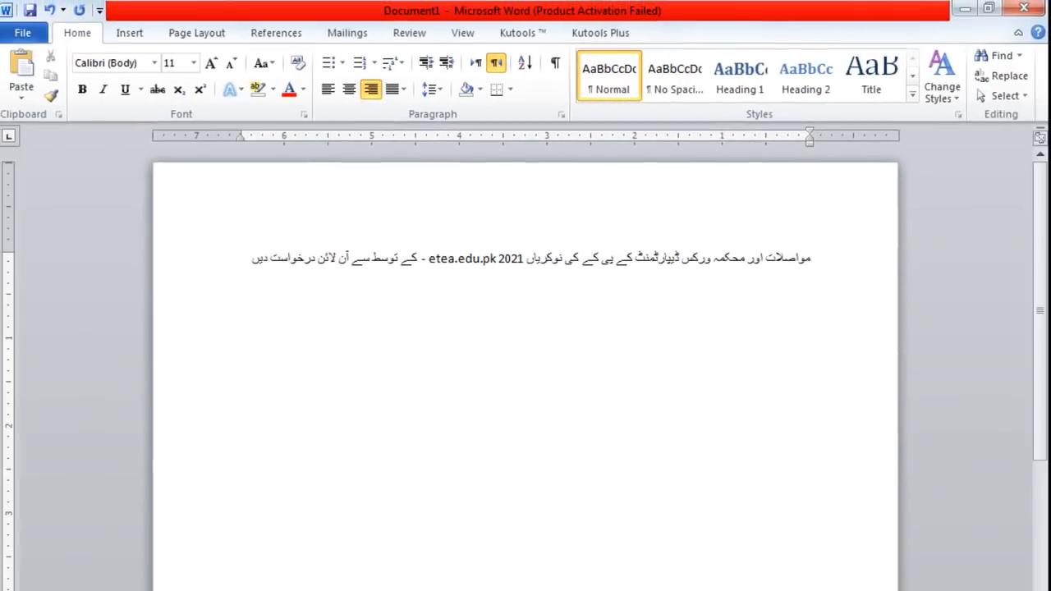
Step: Switch back to the jobsbox.pk job post in the browser and copy the introductory paragraph starting "On this page, we are providing details"
{"action": "left_click", "coordinate": [359, 566]}
{"action": "left_click", "coordinate": [511, 16]}
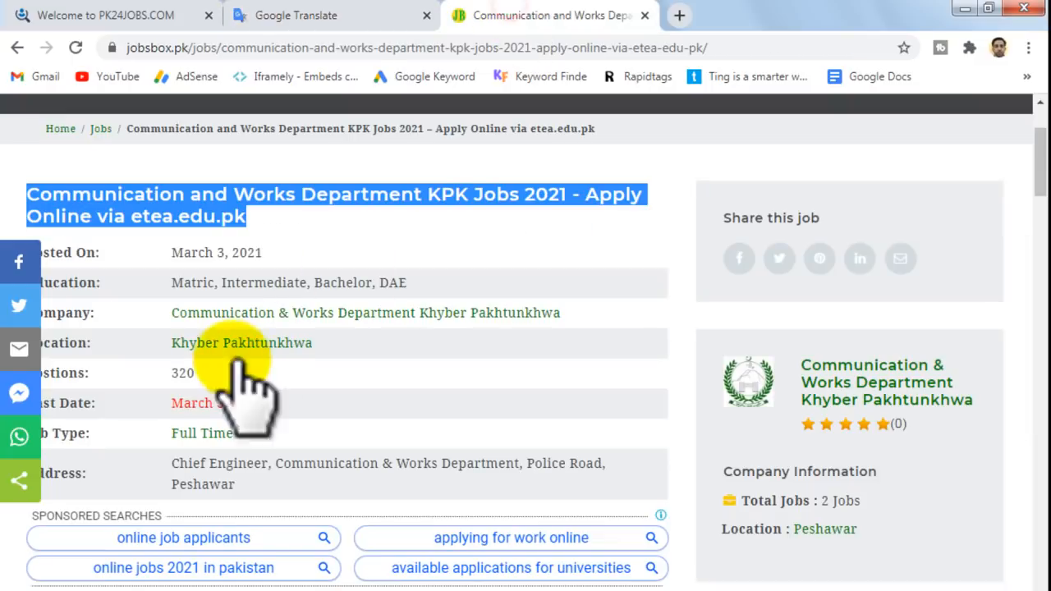
{"action": "scroll", "coordinate": [217, 329], "scroll_direction": "down", "scroll_amount": 1}
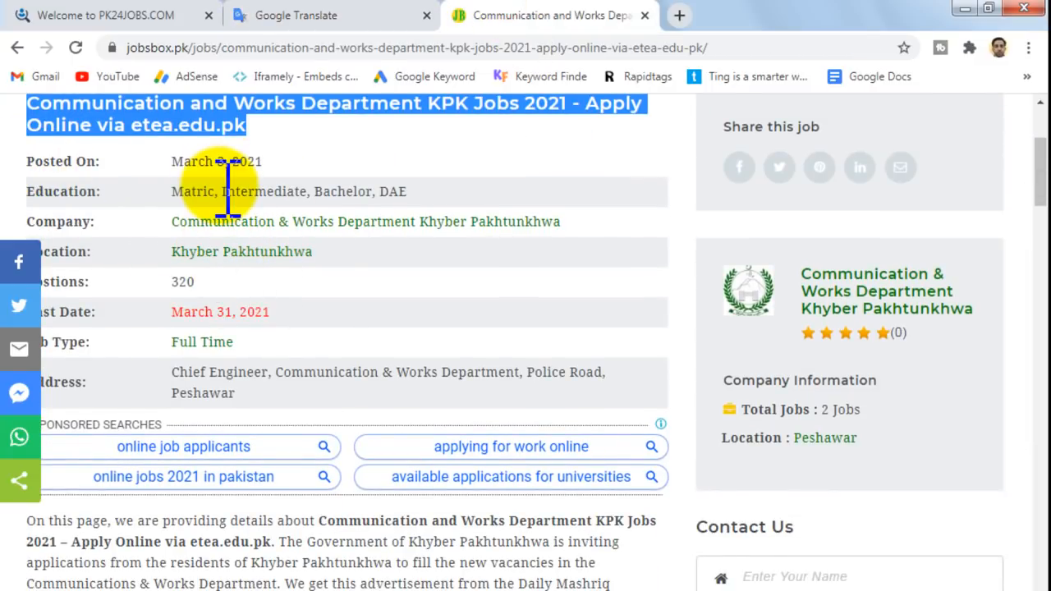
{"action": "scroll", "coordinate": [233, 312], "scroll_direction": "down", "scroll_amount": 4}
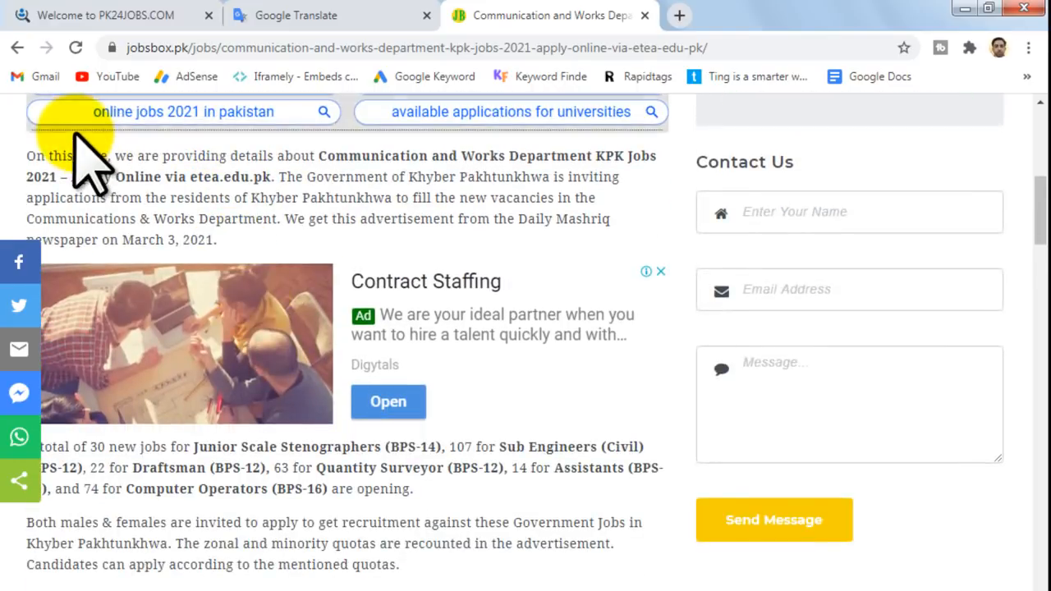
{"action": "left_click_drag", "start_coordinate": [16, 151], "coordinate": [259, 238]}
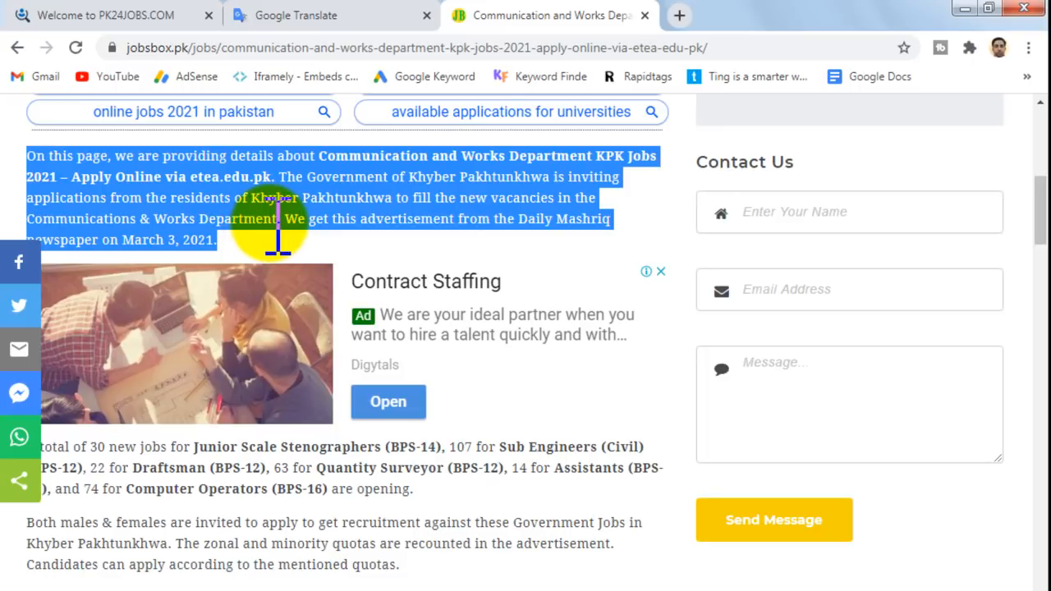
{"action": "right_click", "coordinate": [347, 185]}
{"action": "key", "text": "Escape"}
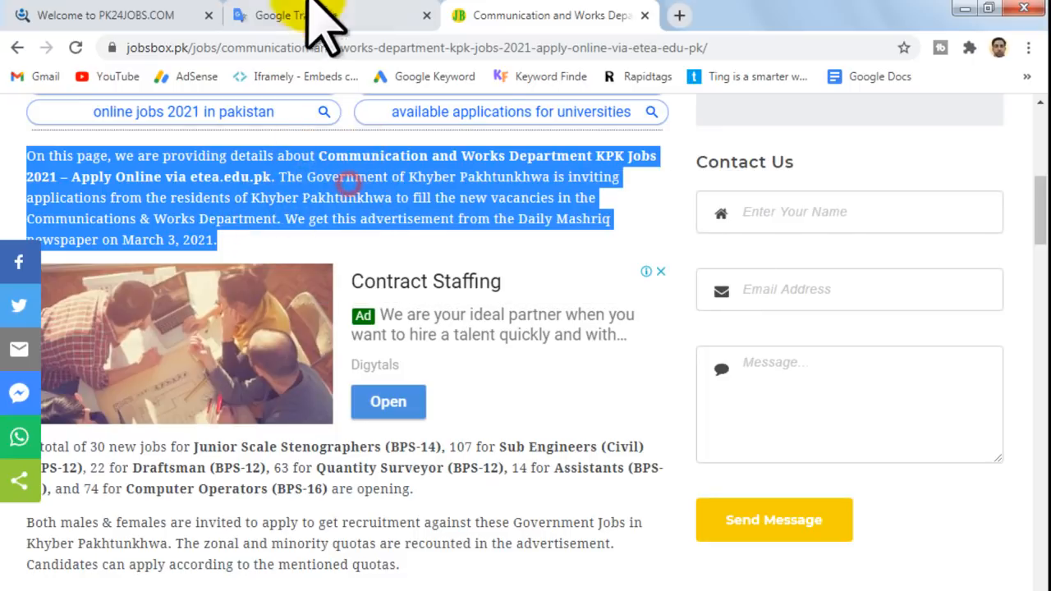
Step: Replace the text in Google Translate with the copied introductory paragraph and paste its Urdu translation below the heading in the Word document
{"action": "left_click", "coordinate": [308, 10]}
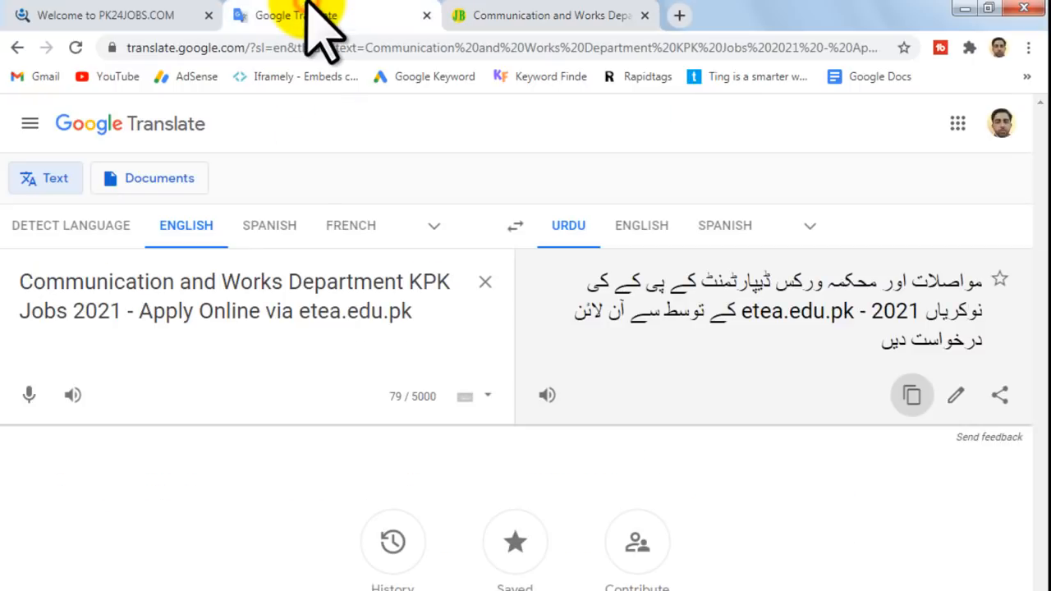
{"action": "left_click", "coordinate": [487, 282]}
{"action": "key", "text": "ctrl+v"}
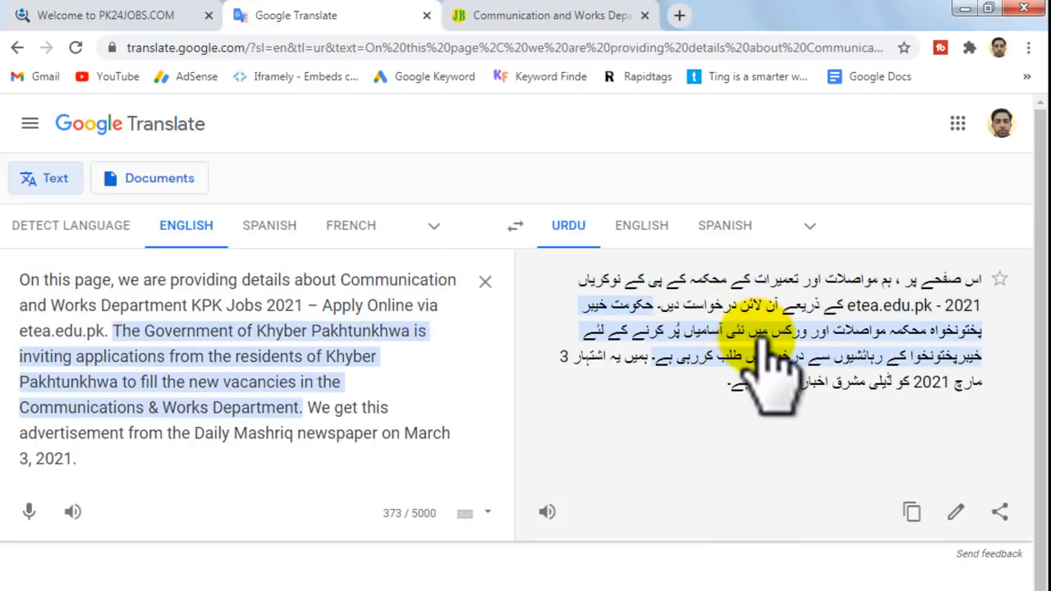
{"action": "left_click", "coordinate": [913, 512]}
{"action": "key", "text": "alt+Tab"}
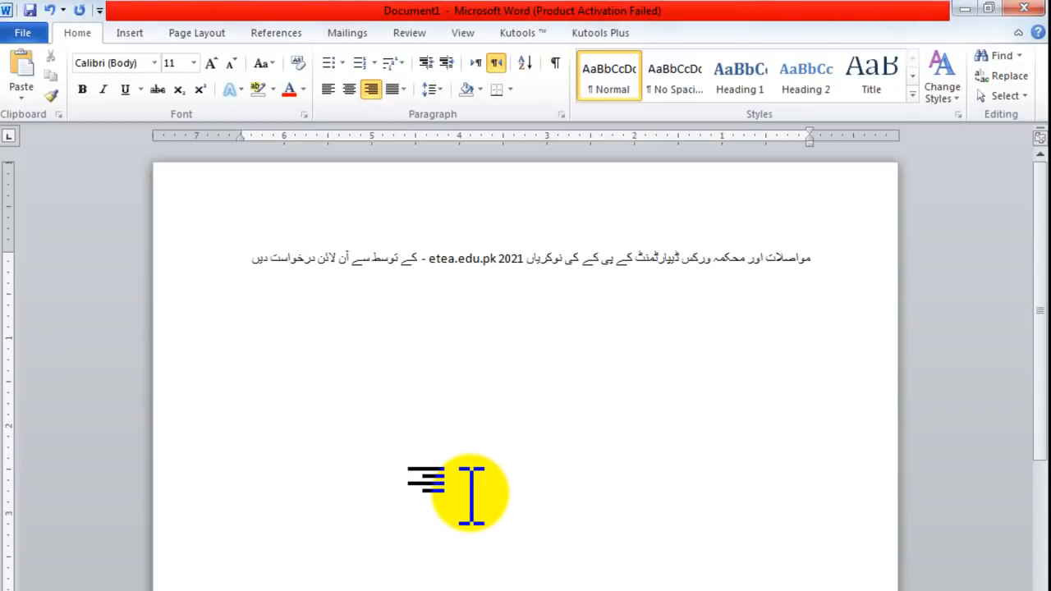
{"action": "type", "text": "اس صفحے پر ، ہم مواصلات اور تعمیرات کے محکمہ کے پی کے نوکریاں 2021 - etea.edu.pk کے ذریعے آن لائن درخواست دیں۔ حکومت خیبر پختونخواہ محکمہ مواصلات اور ورکس میں نئی آسامیوں پُر کرنے کے لئے خیبرپختونخوا کے رہائشیوں سے درخواستیں طلب کررہی ہے۔ ہمیں یہ اشتہار 3 مارچ 2021 کو ڈیلی مشرق اخبار سے ملتا ہے۔"}
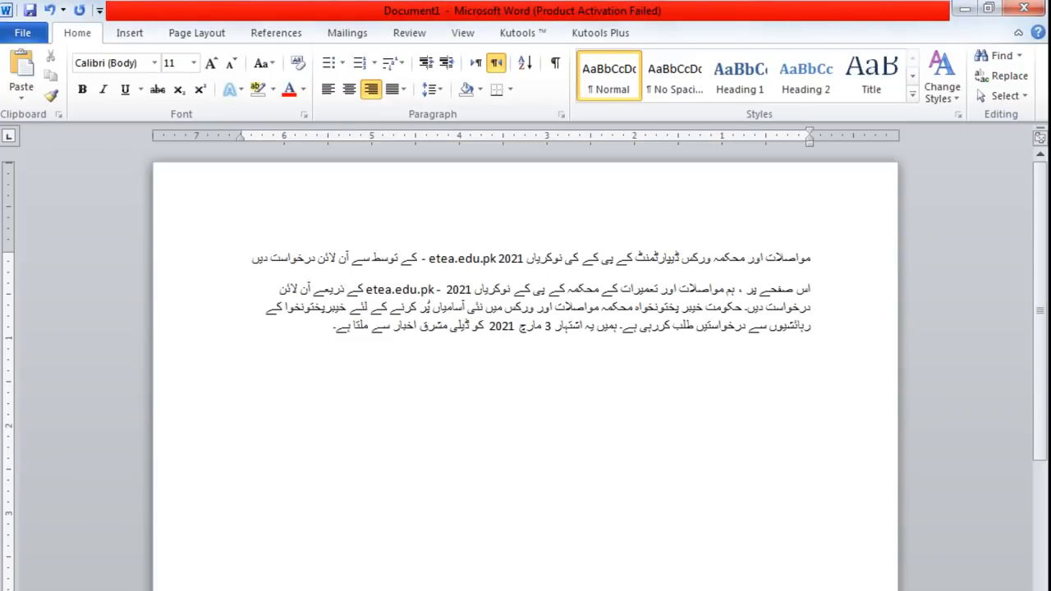
{"action": "key", "text": "alt+Tab"}
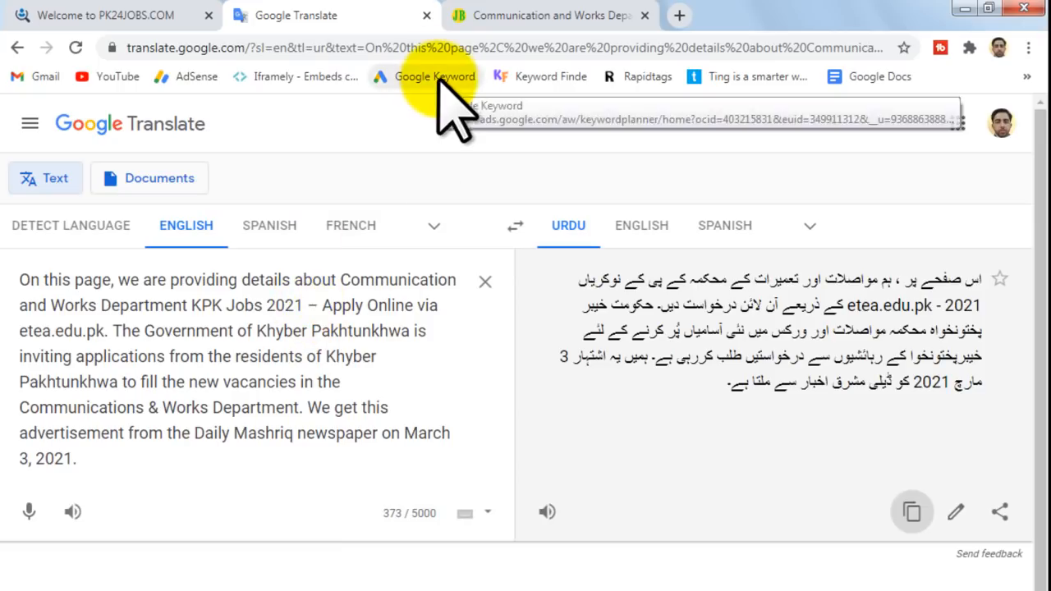
{"action": "left_click", "coordinate": [470, 13]}
{"action": "scroll", "coordinate": [263, 378], "scroll_direction": "down", "scroll_amount": 3}
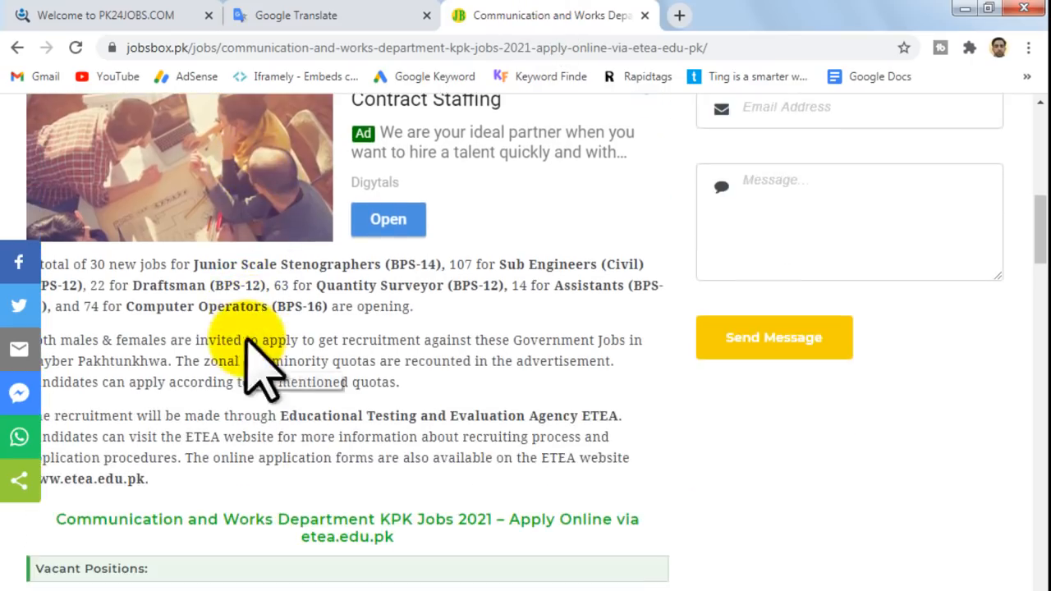
{"action": "left_click_drag", "start_coordinate": [25, 173], "coordinate": [415, 394]}
{"action": "key", "text": "ctrl+c"}
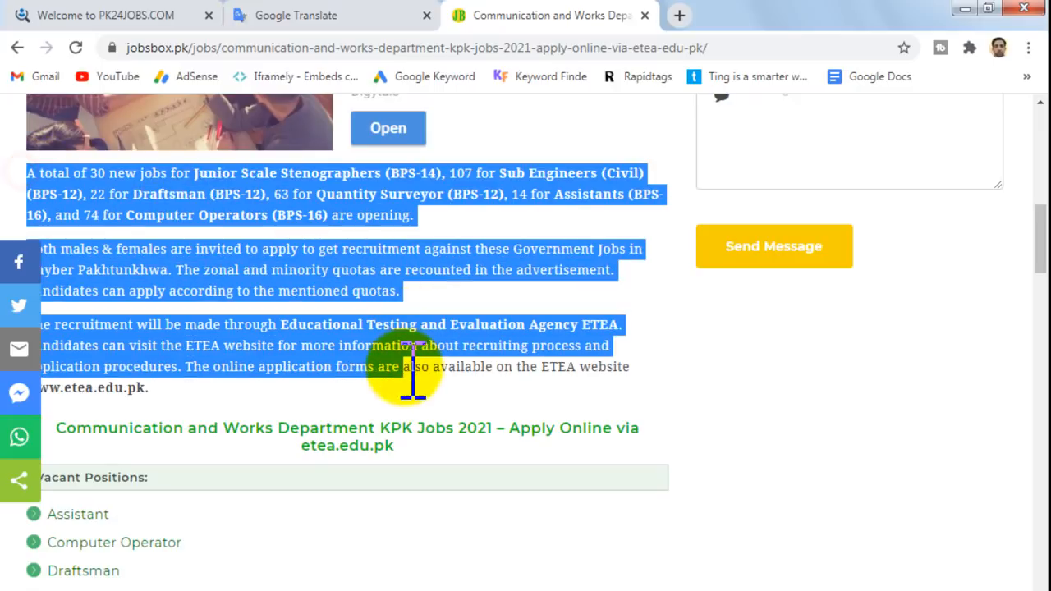
{"action": "right_click", "coordinate": [337, 223]}
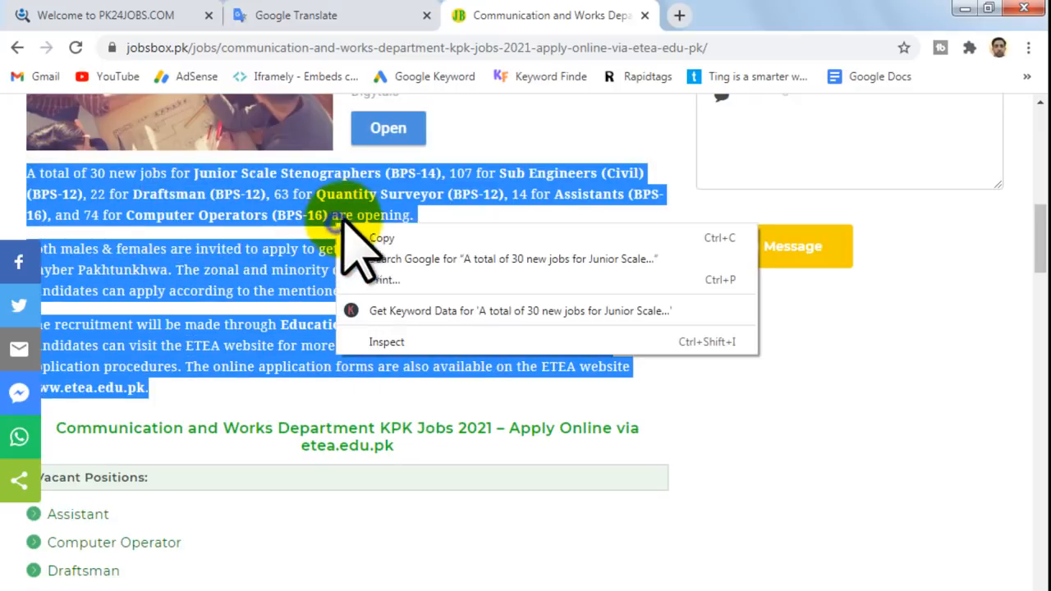
{"action": "left_click", "coordinate": [386, 232]}
Step: Replace the text in Google Translate with the three copied paragraphs and paste their Urdu translation at the end of the Word document
{"action": "left_click", "coordinate": [316, 15]}
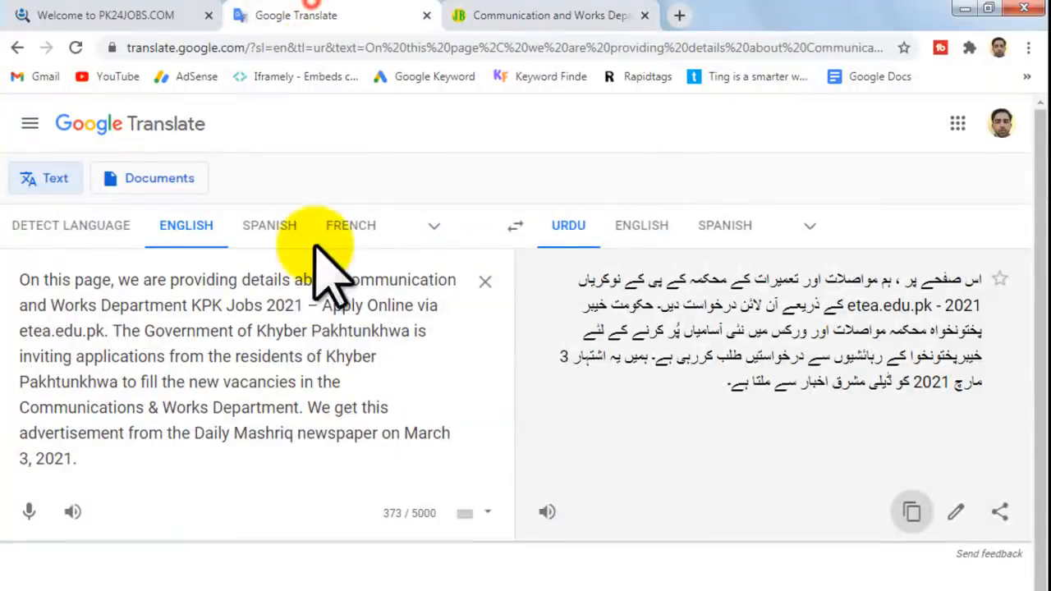
{"action": "left_click", "coordinate": [478, 271]}
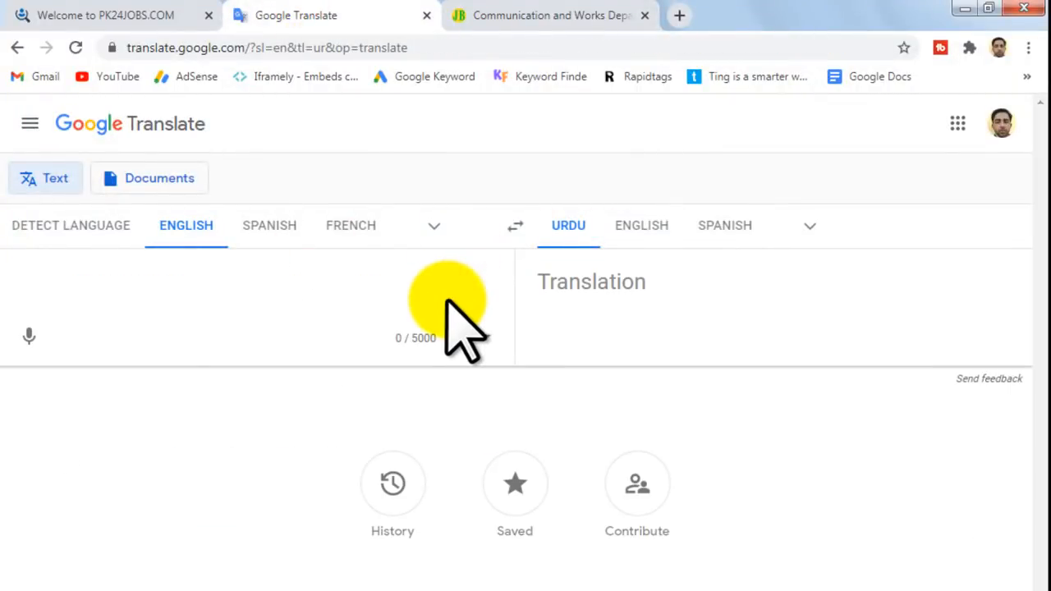
{"action": "key", "text": "ctrl+v"}
{"action": "scroll", "coordinate": [960, 443], "scroll_direction": "down", "scroll_amount": 3}
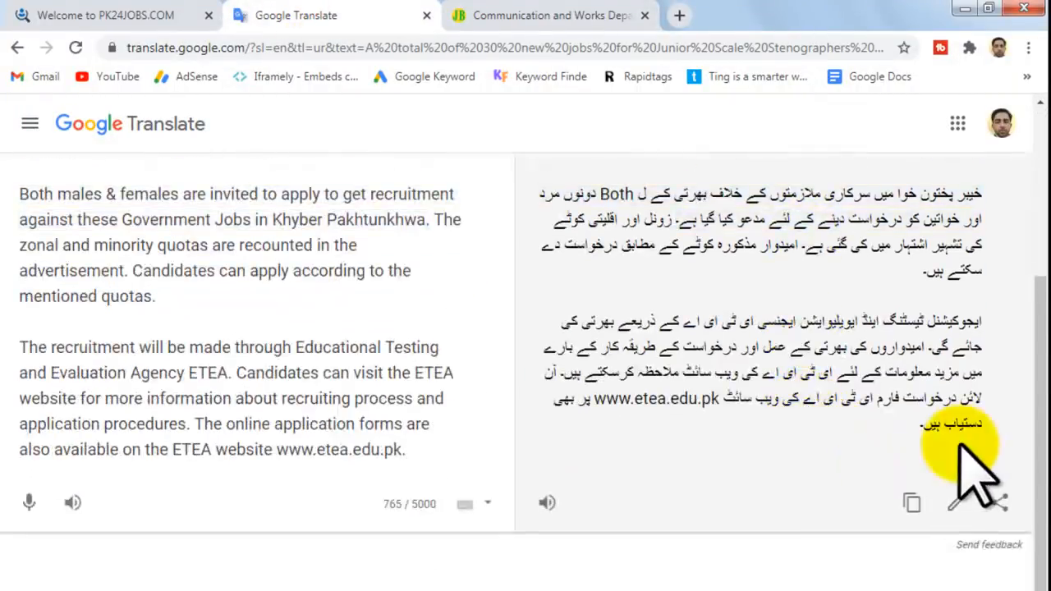
{"action": "left_click", "coordinate": [912, 503]}
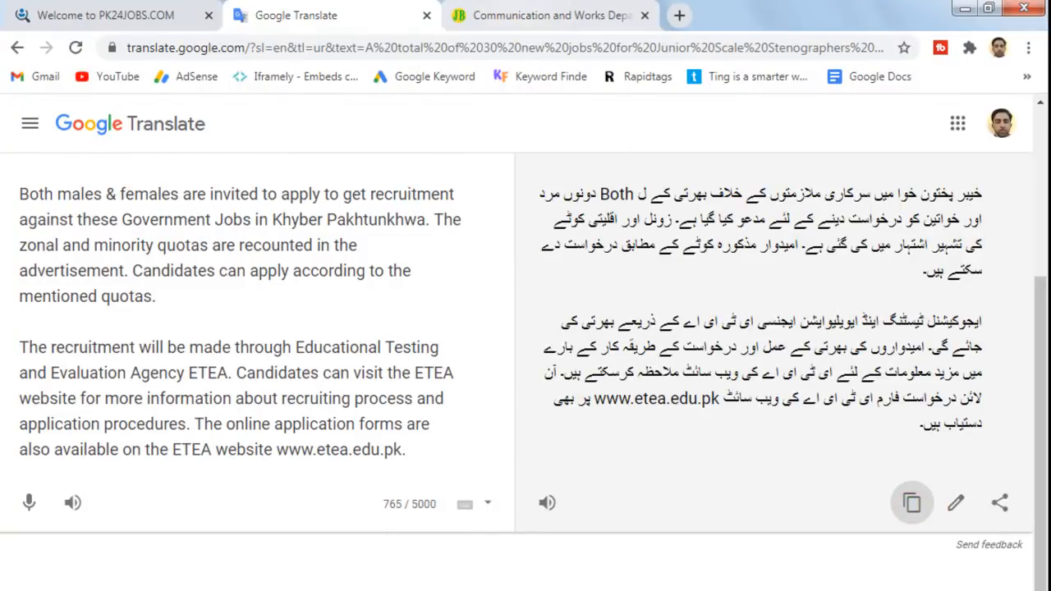
{"action": "key", "text": "alt+Tab"}
{"action": "key", "text": "ctrl+v"}
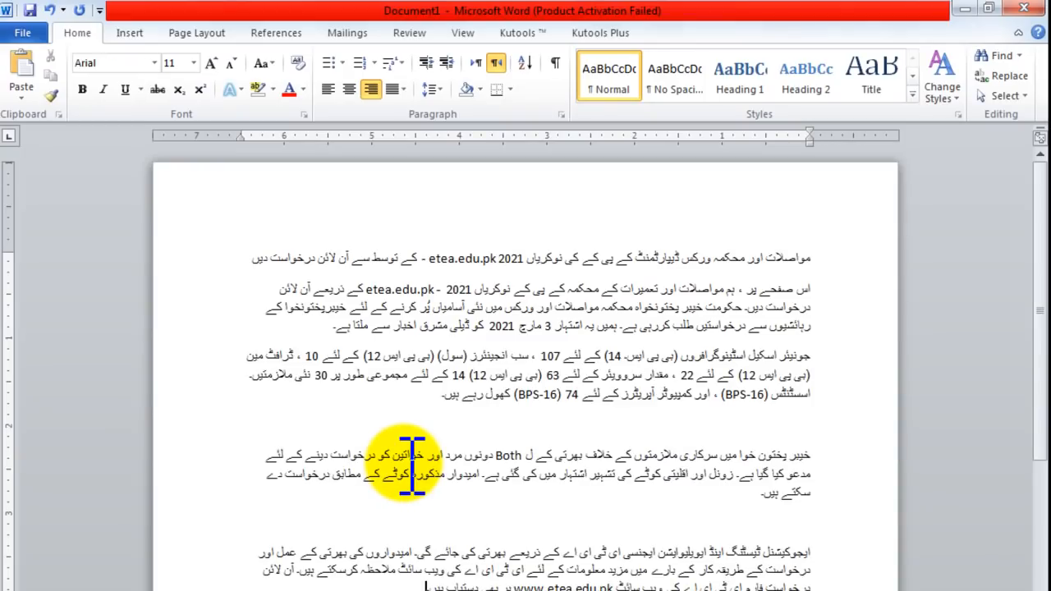
Step: Delete the blank lines between the three Urdu paragraphs pasted last in the document
{"action": "left_click", "coordinate": [667, 433]}
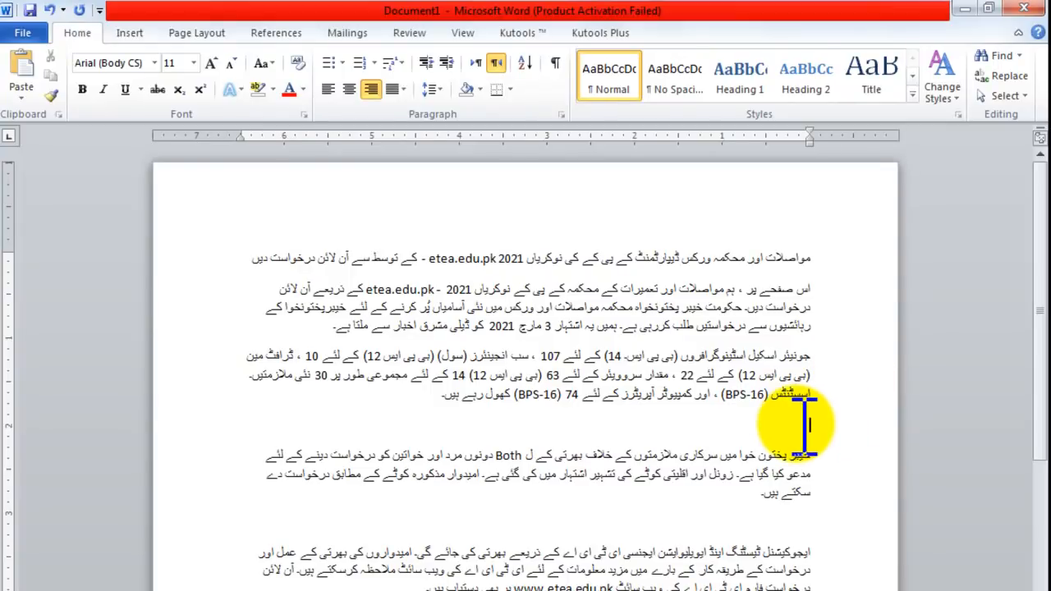
{"action": "key", "text": "Delete"}
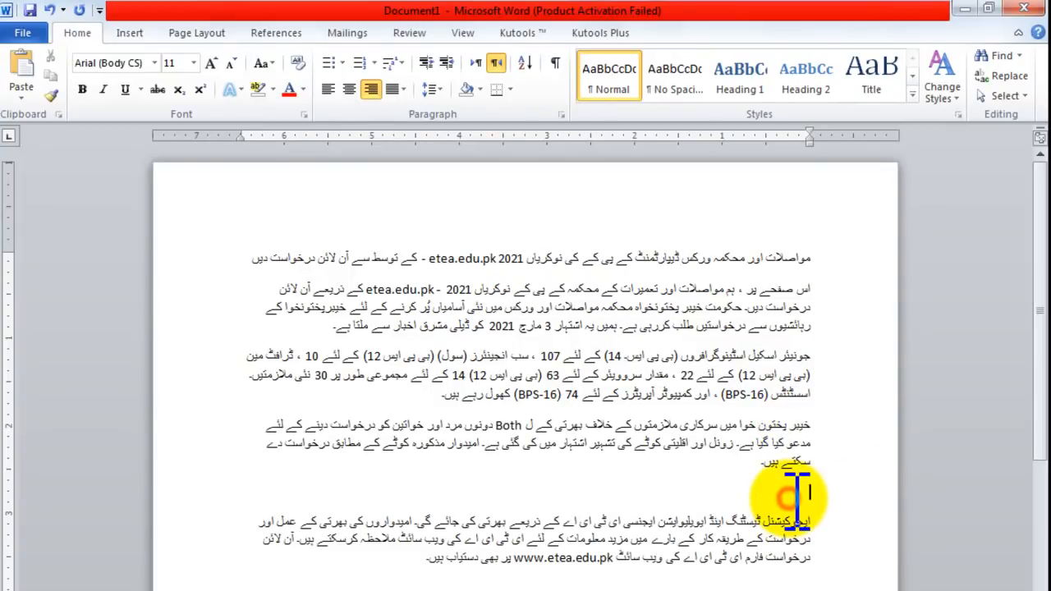
{"action": "key", "text": "Delete"}
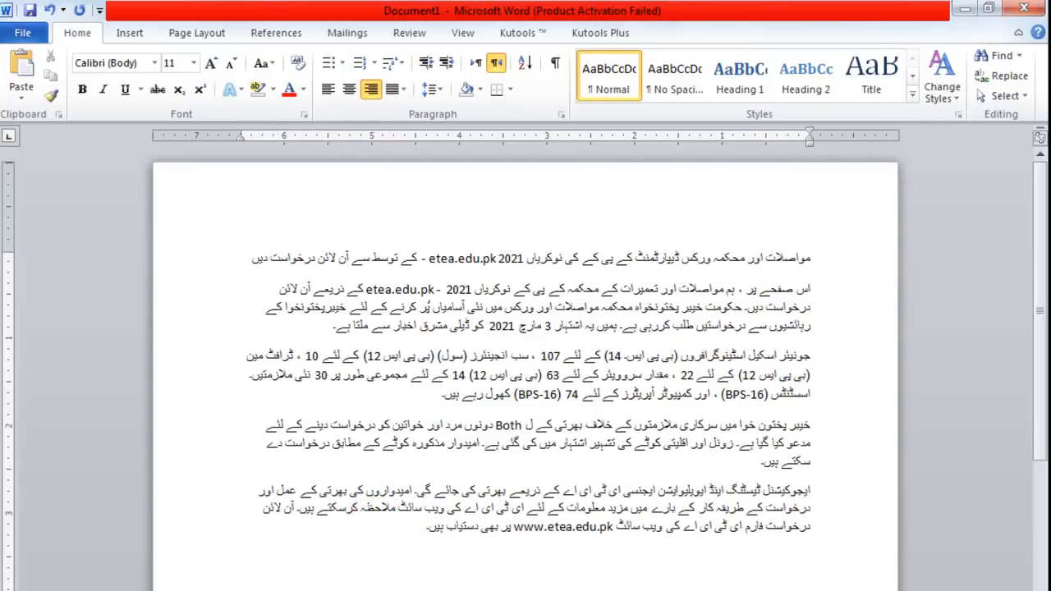
Step: Return to the jobsbox.pk post in the browser and copy the green "Communication and Works Department KPK Jobs 2021" heading through "Sub Engineer"
{"action": "key", "text": "alt+Tab"}
{"action": "left_click", "coordinate": [493, 15]}
{"action": "scroll", "coordinate": [373, 345], "scroll_direction": "down", "scroll_amount": 2}
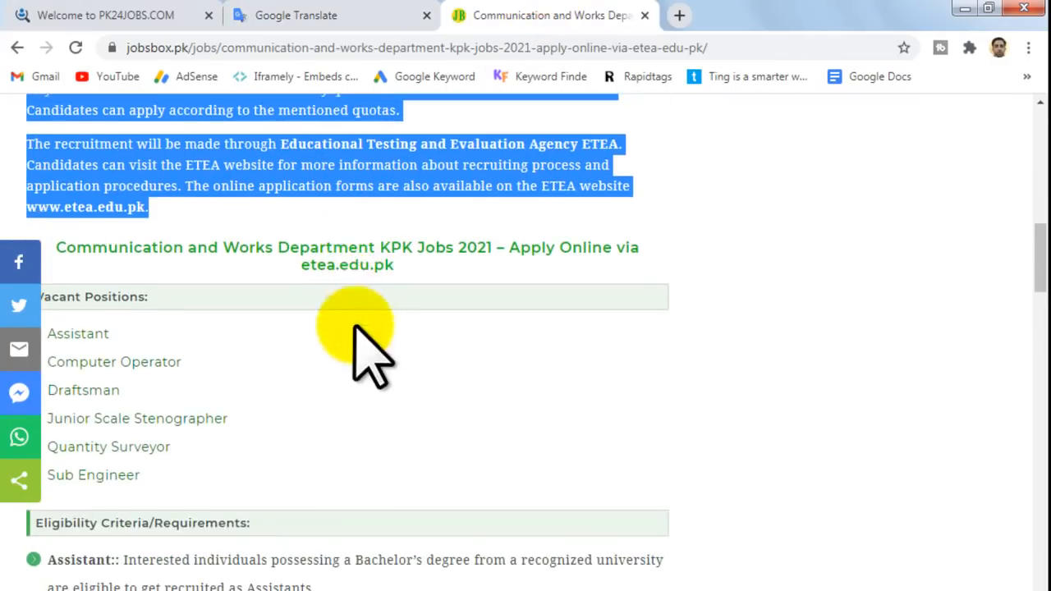
{"action": "left_click_drag", "start_coordinate": [62, 247], "coordinate": [426, 264]}
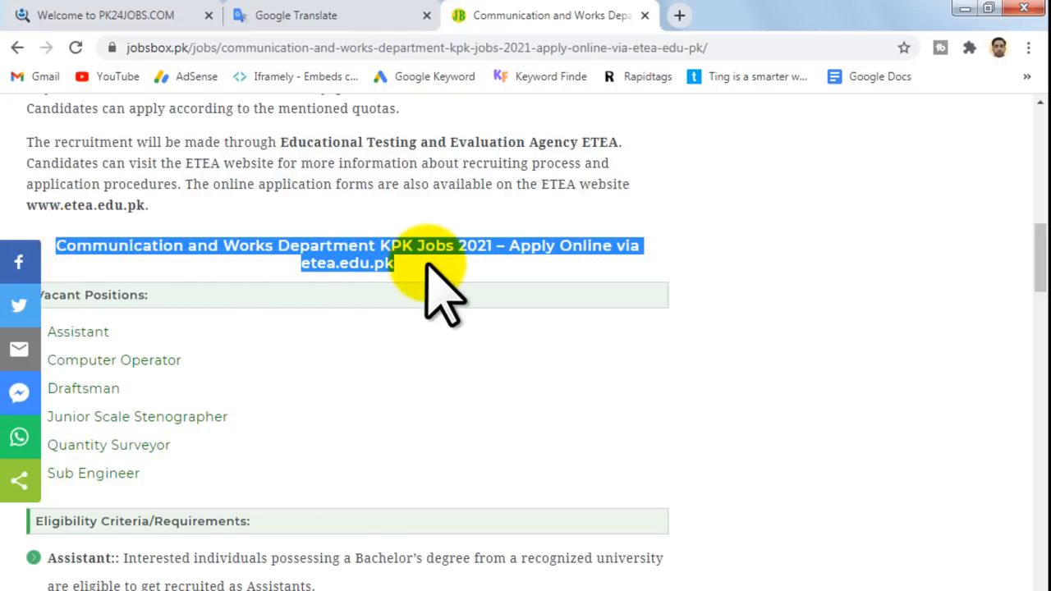
{"action": "scroll", "coordinate": [246, 255], "scroll_direction": "down", "scroll_amount": 3}
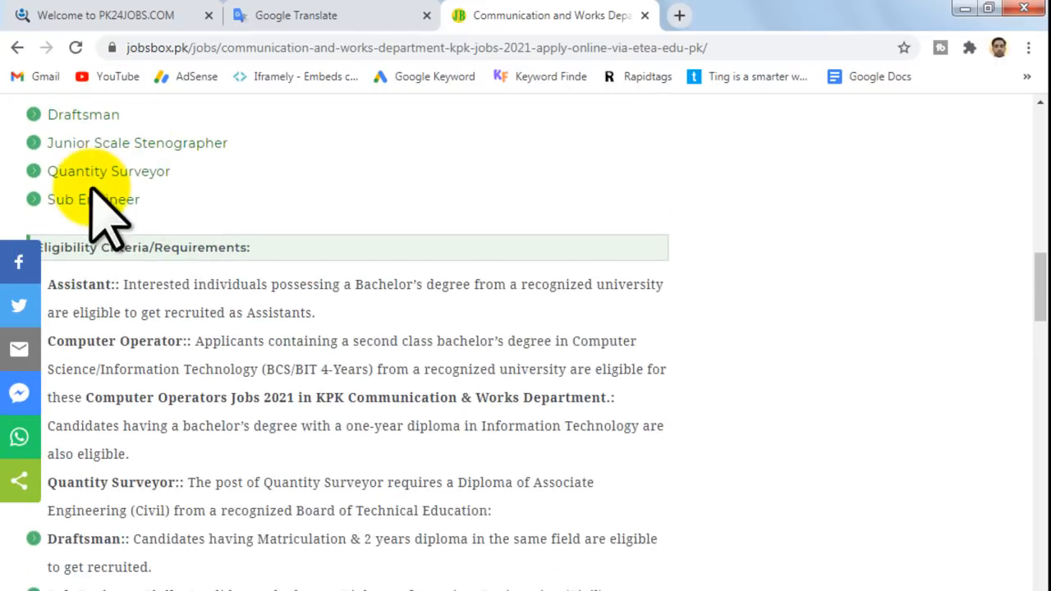
{"action": "left_click", "coordinate": [148, 200], "text": "shift"}
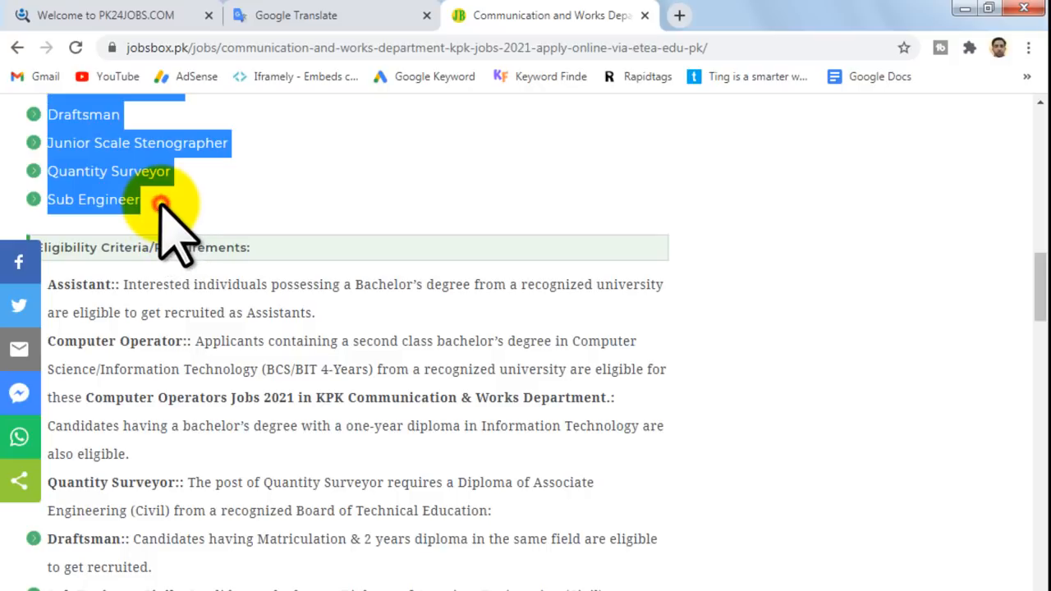
Step: Replace the text in Google Translate with the copied vacant positions section and paste its Urdu translation at the end of the Word document
{"action": "left_click", "coordinate": [281, 15]}
{"action": "scroll", "coordinate": [364, 246], "scroll_direction": "up", "scroll_amount": 3}
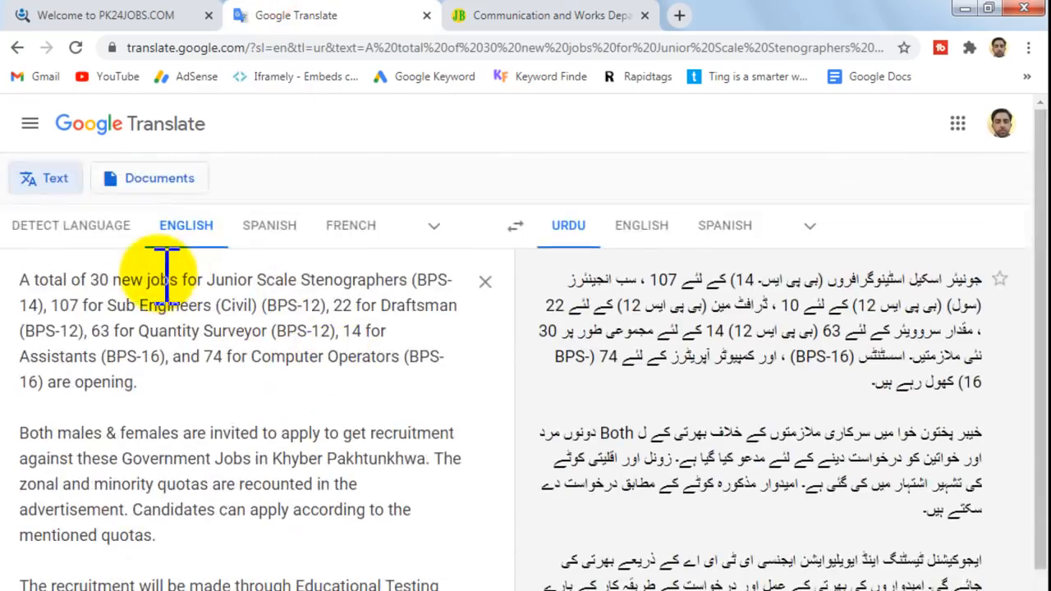
{"action": "left_click", "coordinate": [484, 282]}
{"action": "key", "text": "ctrl+v"}
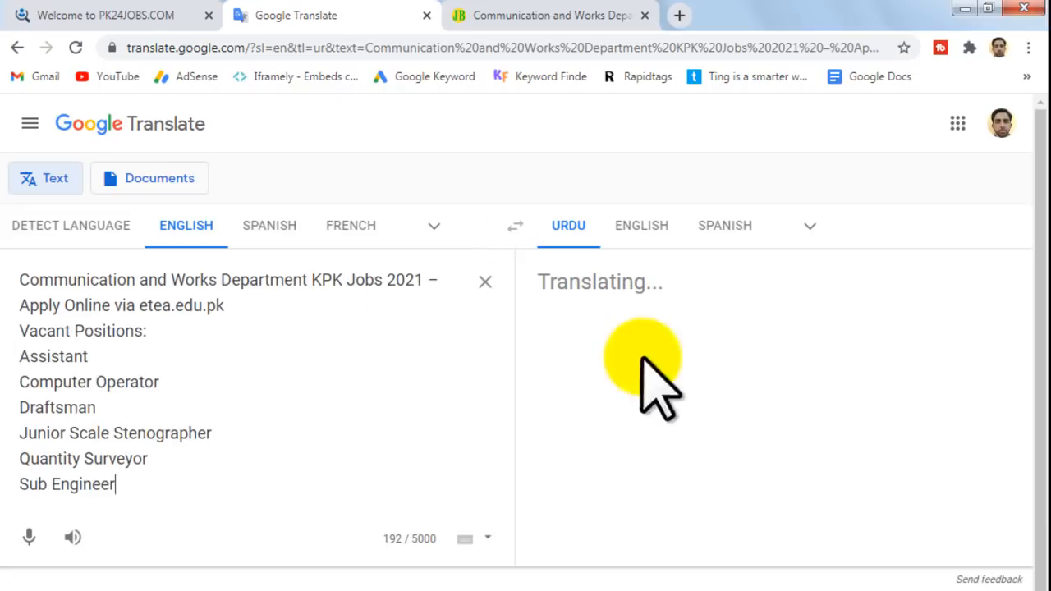
{"action": "left_click", "coordinate": [910, 537]}
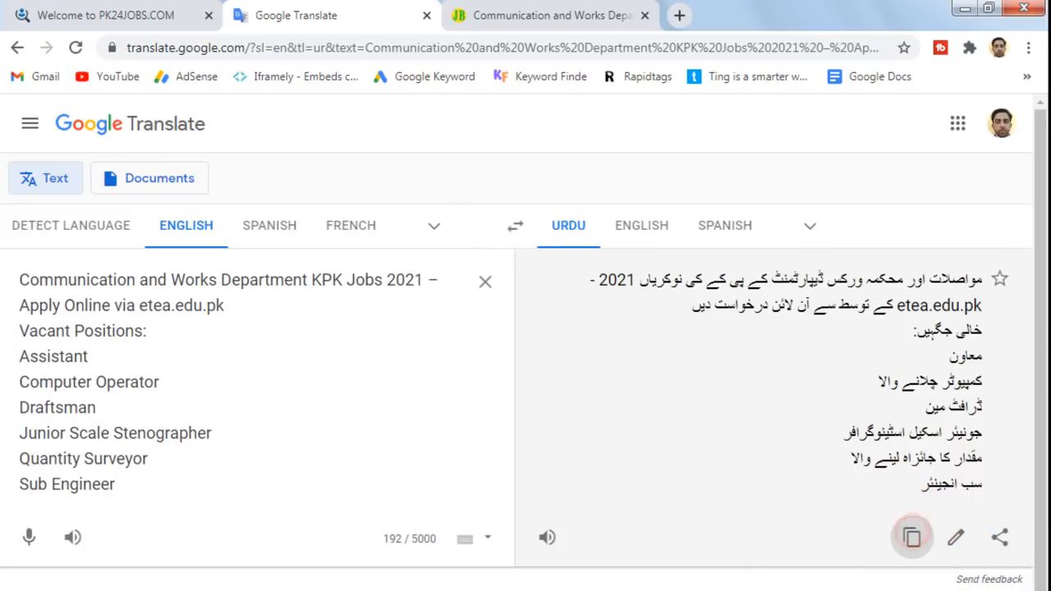
{"action": "left_click", "coordinate": [559, 590]}
{"action": "key", "text": "ctrl+v"}
{"action": "scroll", "coordinate": [636, 518], "scroll_direction": "down", "scroll_amount": 3}
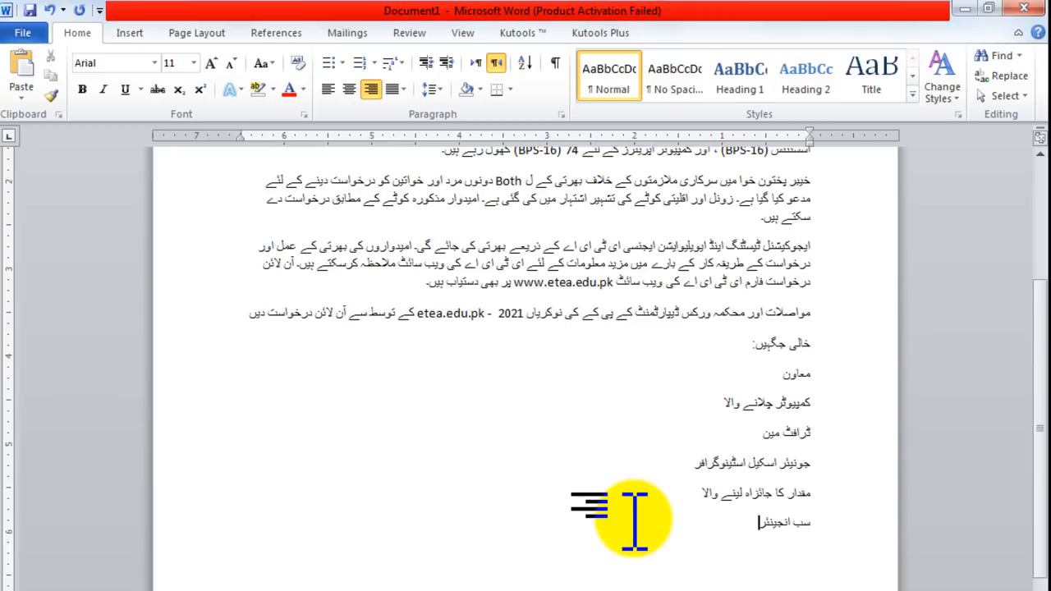
{"action": "key", "text": "Down"}
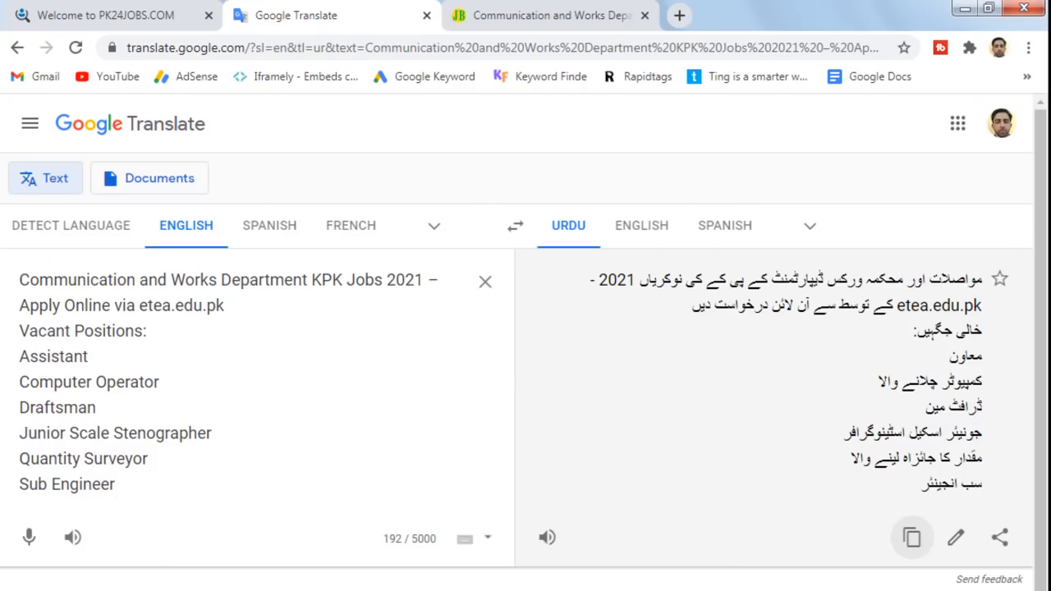
Step: Return to the job post and copy the text from "Eligibility Criteria/Requirements:" through the "Challan Form & Apply Online – Click Here" line
{"action": "key", "text": "alt+Tab"}
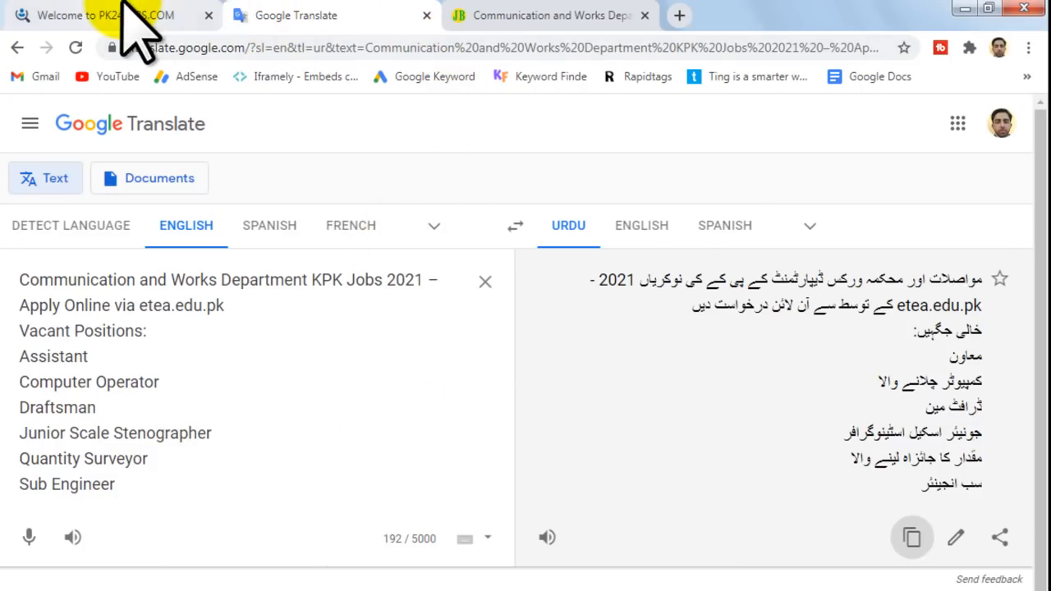
{"action": "left_click", "coordinate": [534, 24]}
{"action": "scroll", "coordinate": [328, 340], "scroll_direction": "down", "scroll_amount": 1}
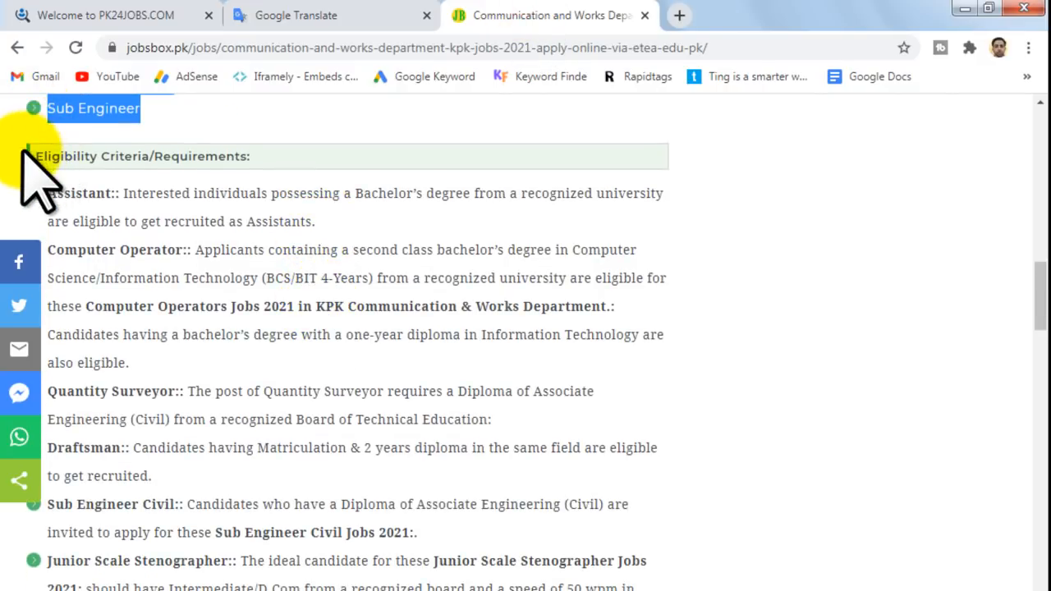
{"action": "triple_click", "coordinate": [22, 154]}
{"action": "left_click_drag", "start_coordinate": [362, 181], "coordinate": [364, 194]}
{"action": "left_click", "coordinate": [363, 301]}
{"action": "scroll", "coordinate": [364, 301], "scroll_direction": "down", "scroll_amount": 4}
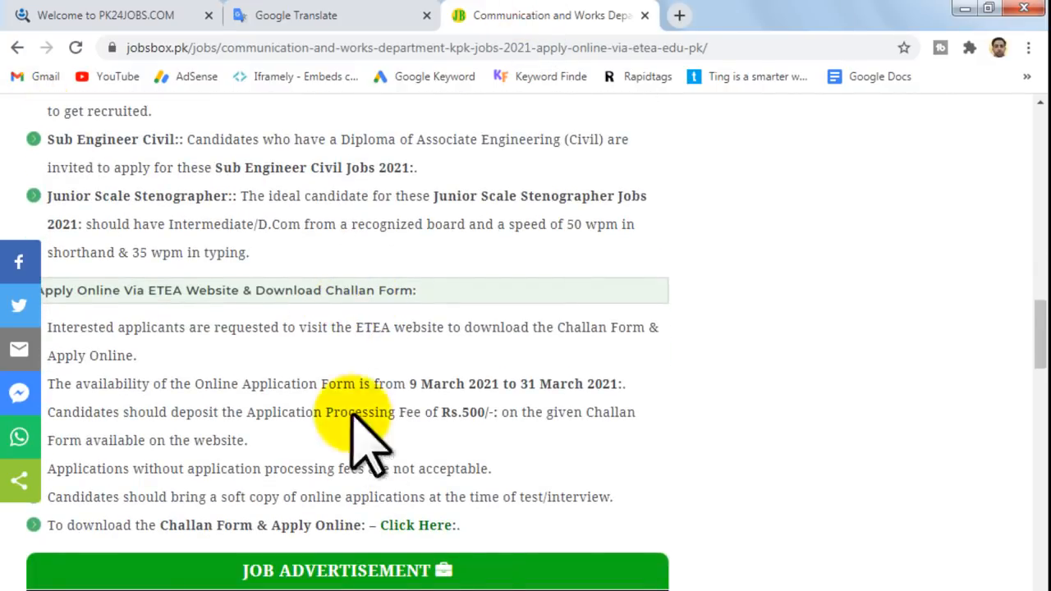
{"action": "left_click", "coordinate": [463, 527], "text": "shift"}
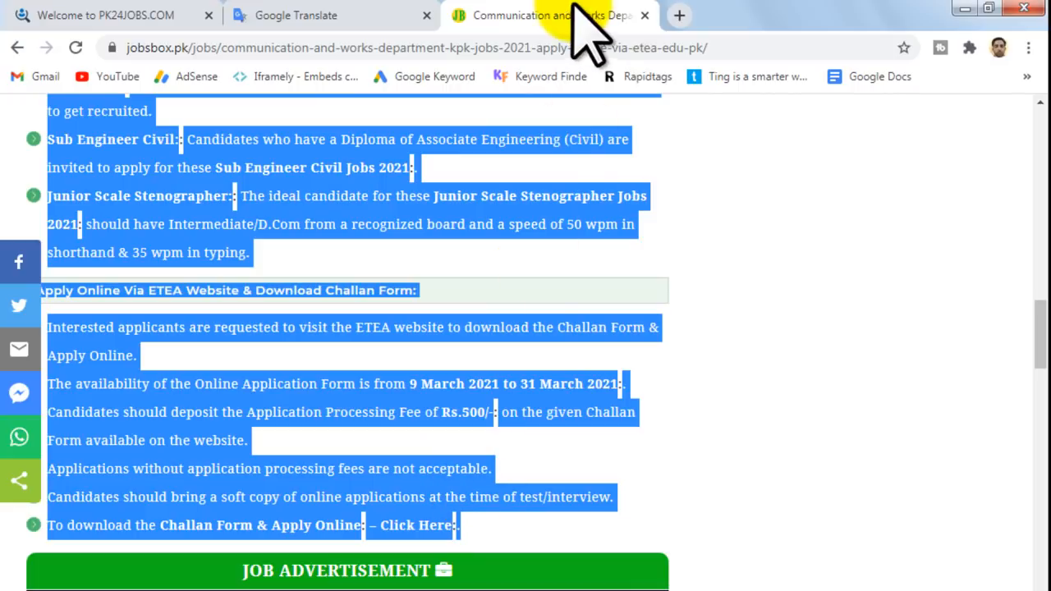
Step: Replace the text in Google Translate with the copied eligibility and application sections and paste their Urdu translation at the end of the Word document
{"action": "left_click", "coordinate": [312, 10]}
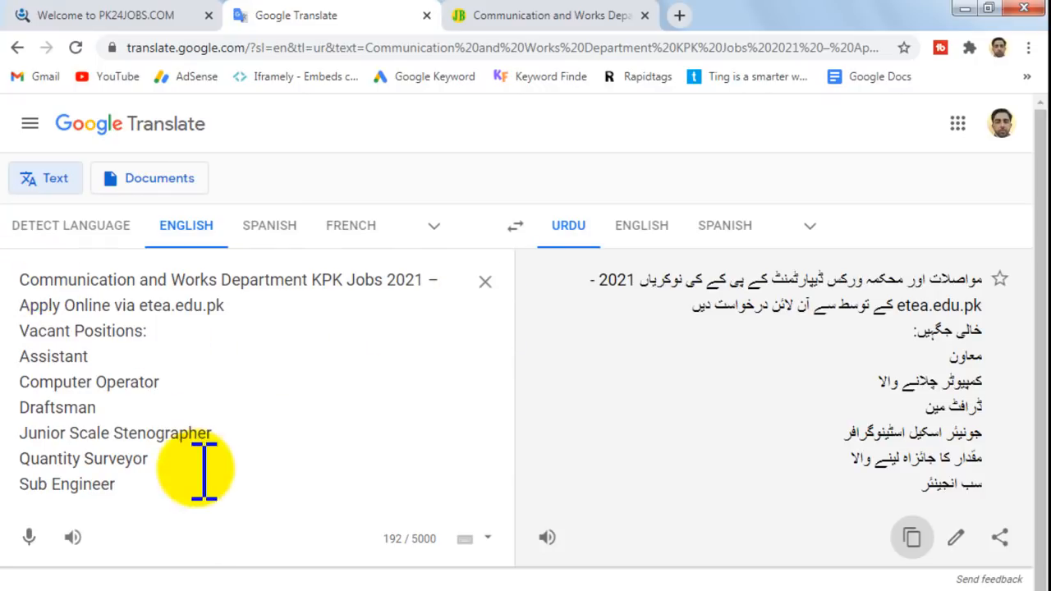
{"action": "left_click", "coordinate": [486, 281]}
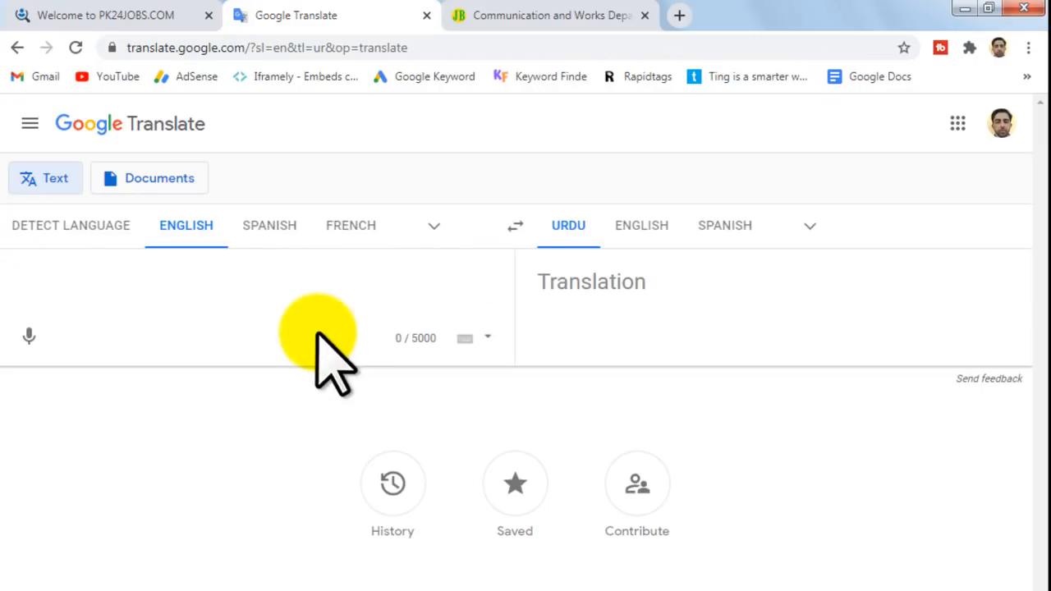
{"action": "key", "text": "ctrl+v"}
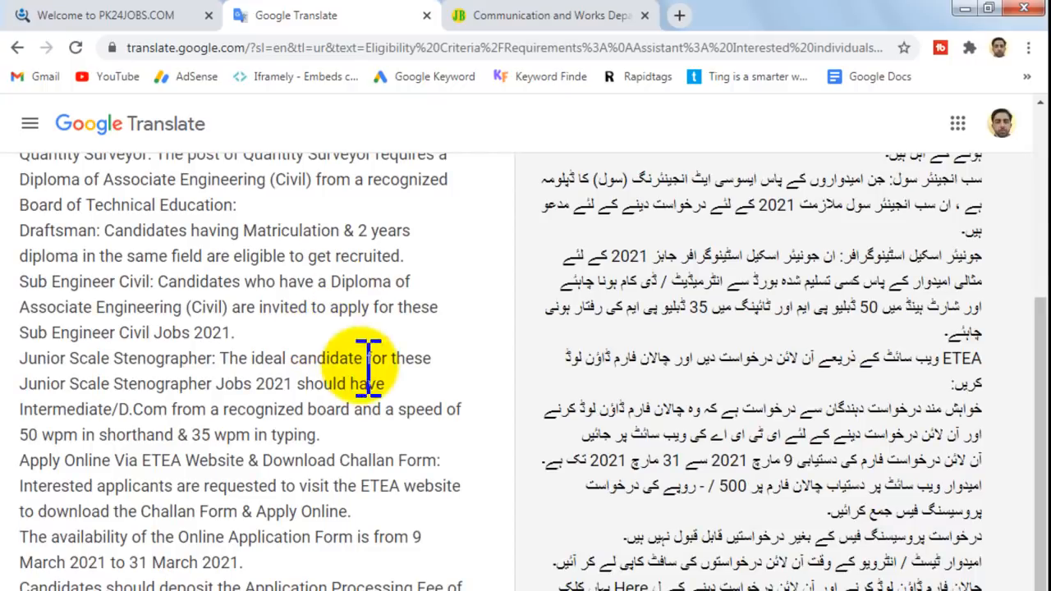
{"action": "triple_click", "coordinate": [976, 448]}
{"action": "scroll", "coordinate": [975, 448], "scroll_direction": "down", "scroll_amount": 4}
{"action": "left_click", "coordinate": [912, 503]}
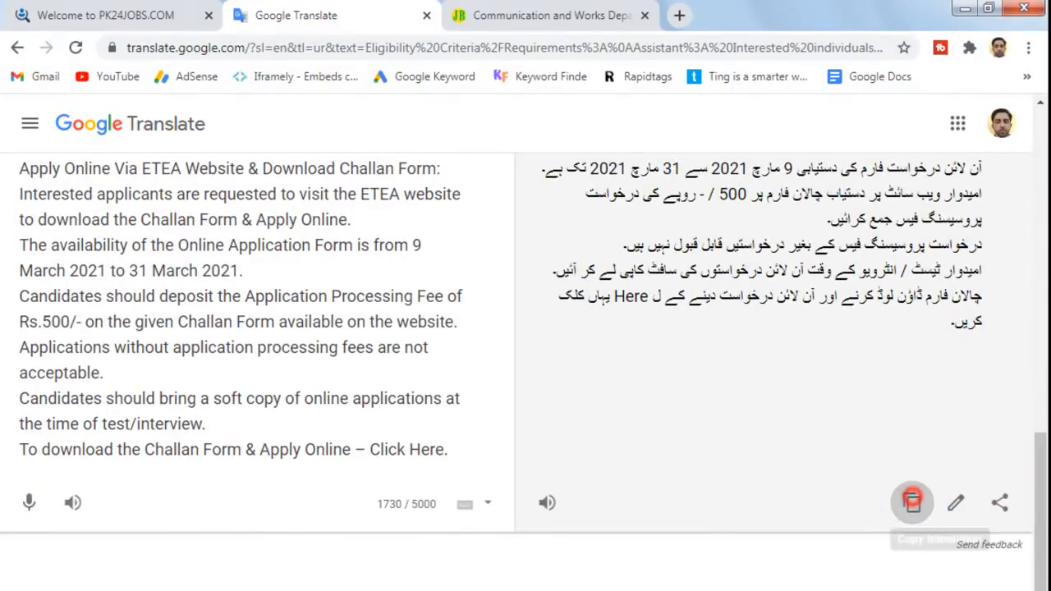
{"action": "key", "text": "alt+Tab"}
{"action": "key", "text": "ctrl+v"}
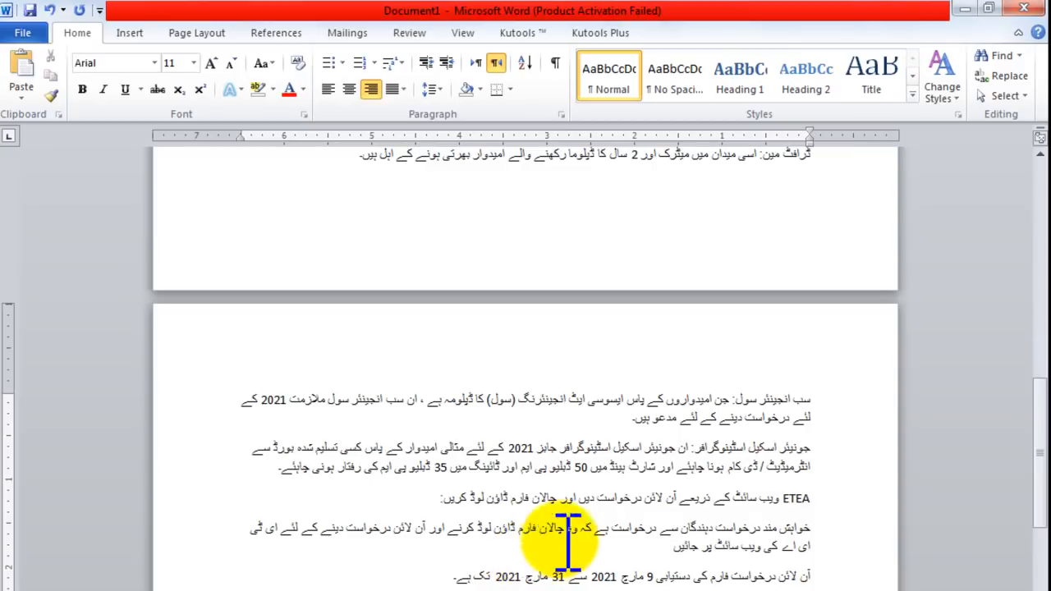
Step: Make the Urdu title at the start of the document and its repeated heading above the vacant positions bold
{"action": "scroll", "coordinate": [593, 518], "scroll_direction": "up", "scroll_amount": 1}
{"action": "scroll", "coordinate": [593, 517], "scroll_direction": "up", "scroll_amount": 15}
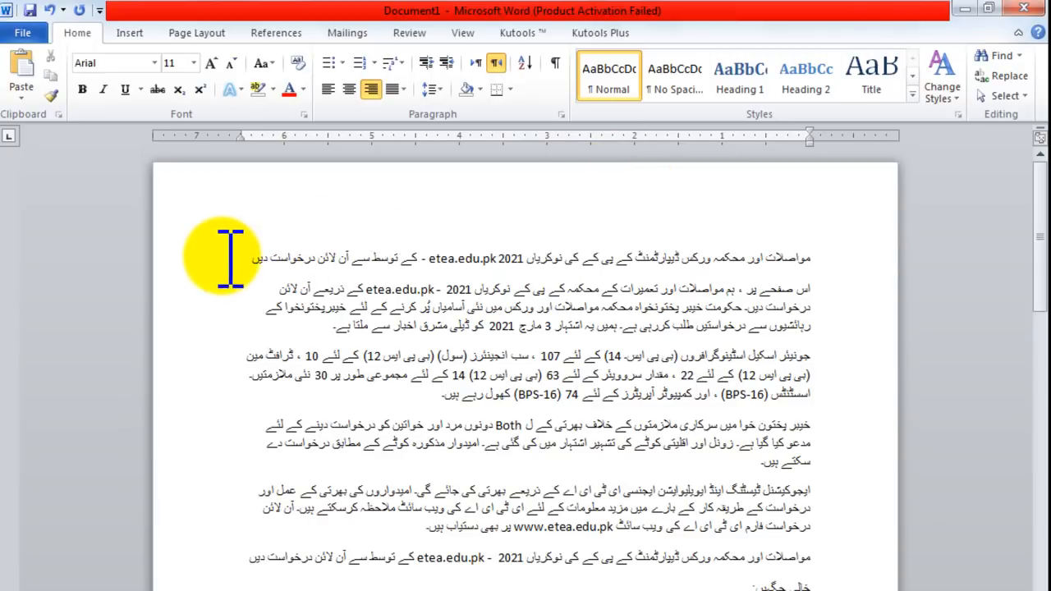
{"action": "left_click_drag", "start_coordinate": [200, 261], "coordinate": [838, 263]}
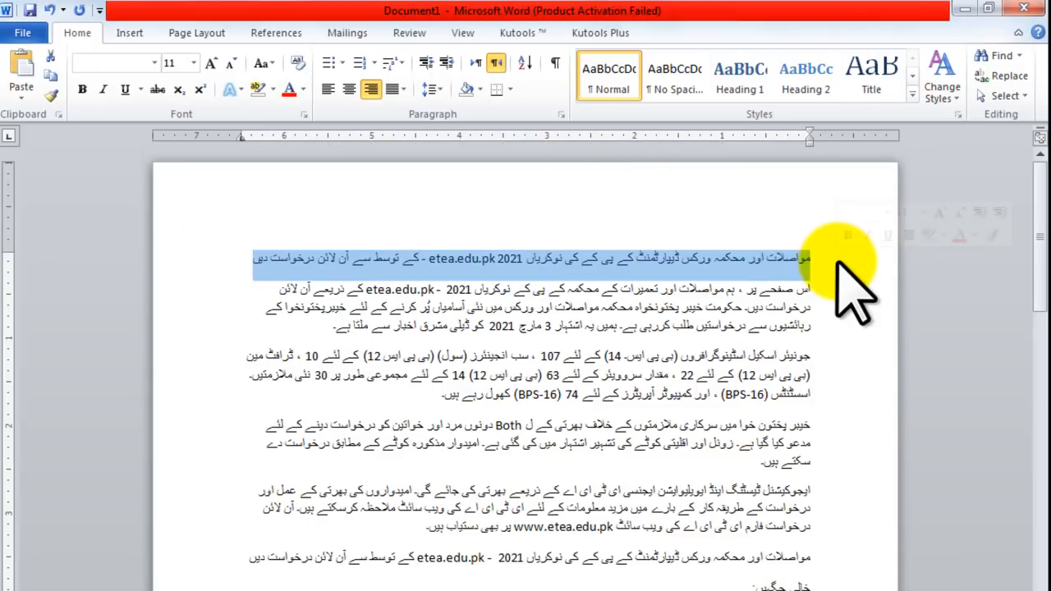
{"action": "key", "text": "ctrl+b"}
{"action": "scroll", "coordinate": [592, 256], "scroll_direction": "down", "scroll_amount": 4}
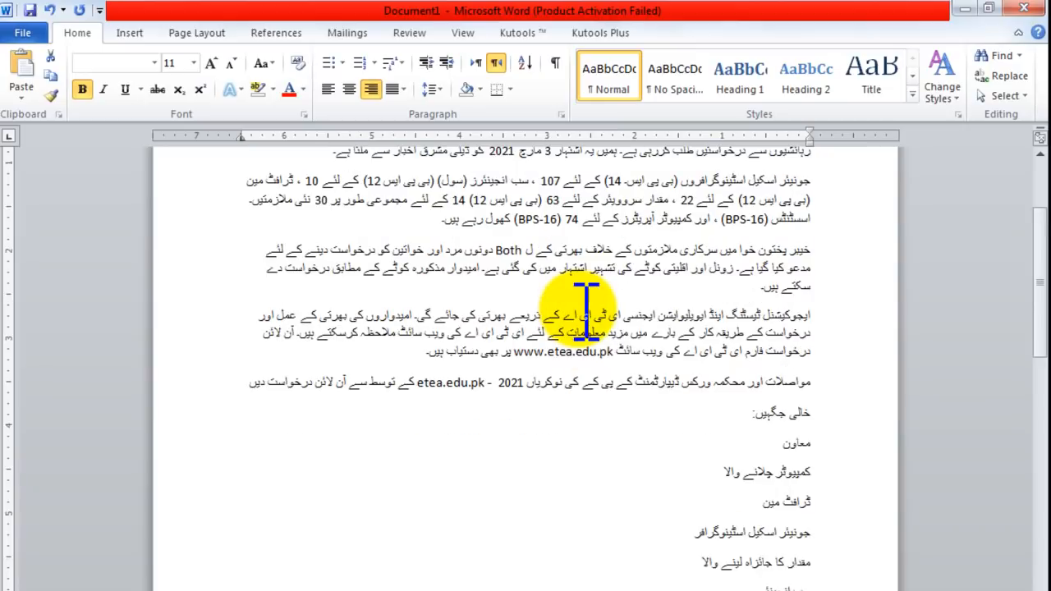
{"action": "left_click_drag", "start_coordinate": [200, 386], "coordinate": [841, 375]}
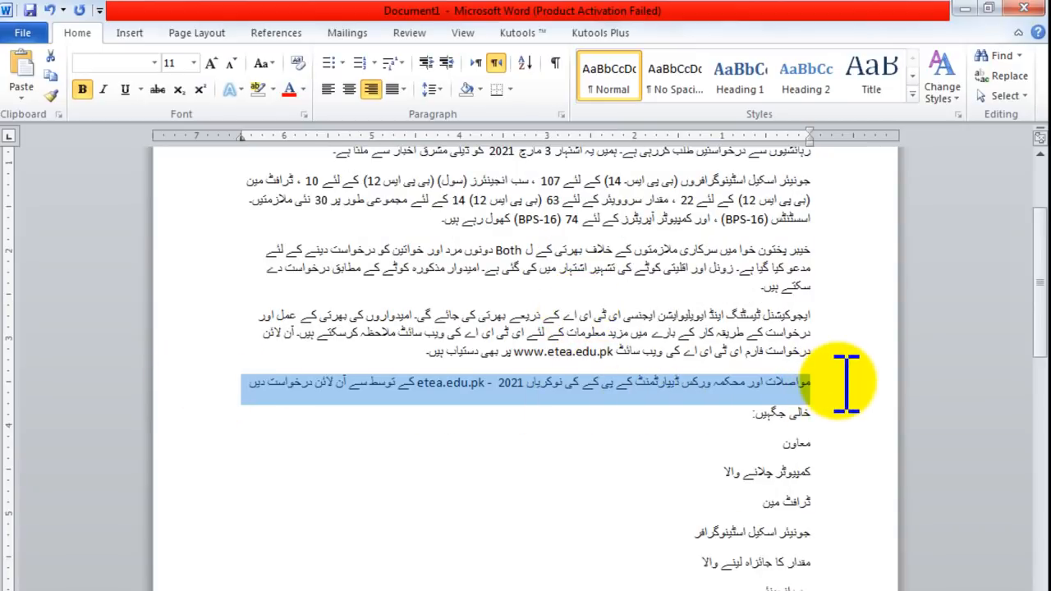
{"action": "key", "text": "ctrl+b"}
Step: Make the Urdu list of six vacant positions and the eligibility heading below it bold
{"action": "scroll", "coordinate": [704, 415], "scroll_direction": "down", "scroll_amount": 1}
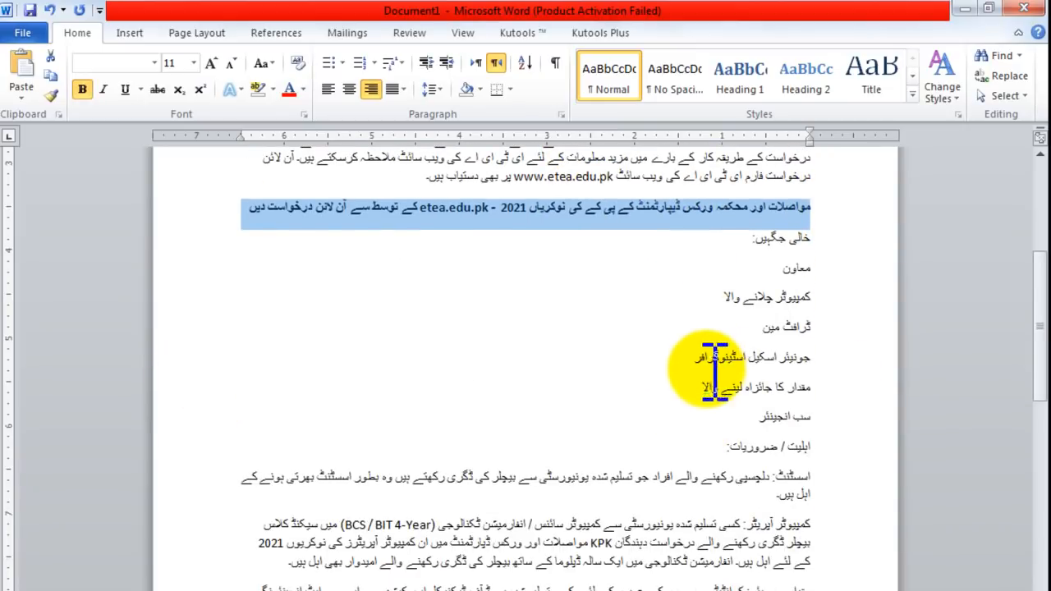
{"action": "left_click_drag", "start_coordinate": [812, 238], "coordinate": [687, 386]}
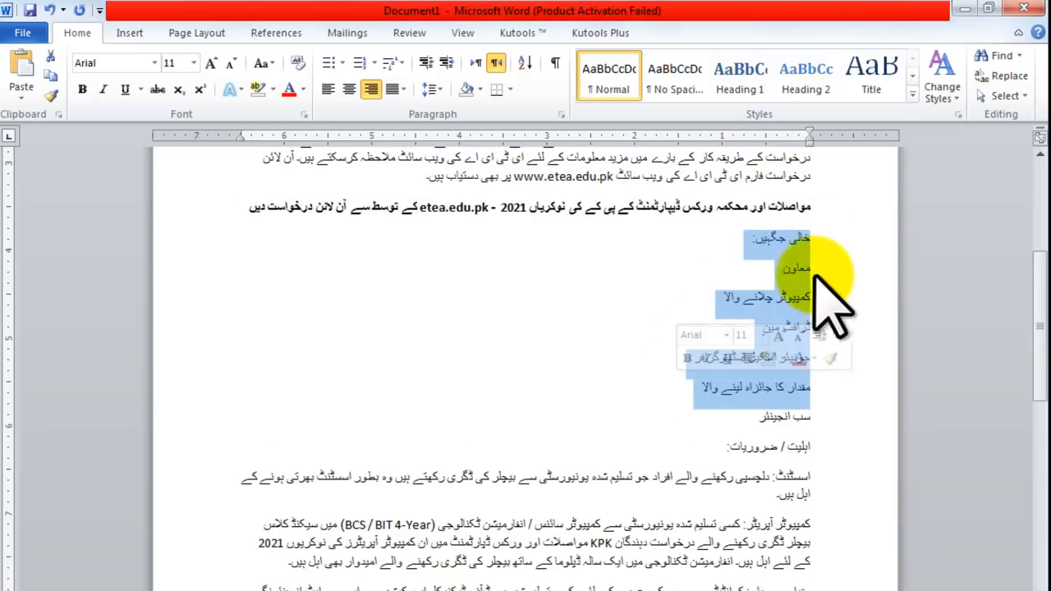
{"action": "left_click", "coordinate": [841, 245]}
{"action": "left_click_drag", "start_coordinate": [817, 269], "coordinate": [664, 439]}
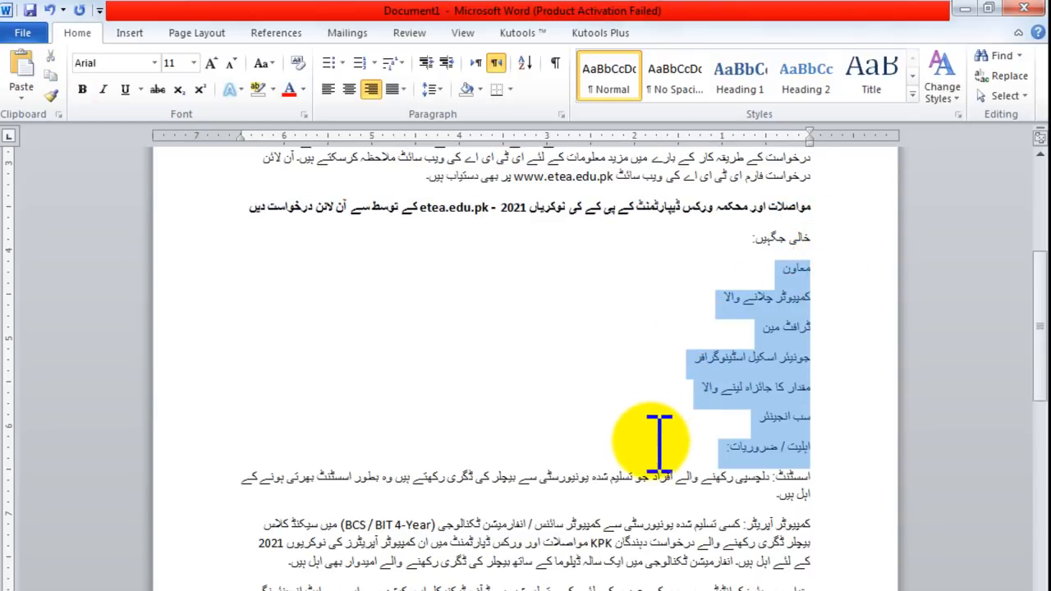
{"action": "key", "text": "ctrl+b"}
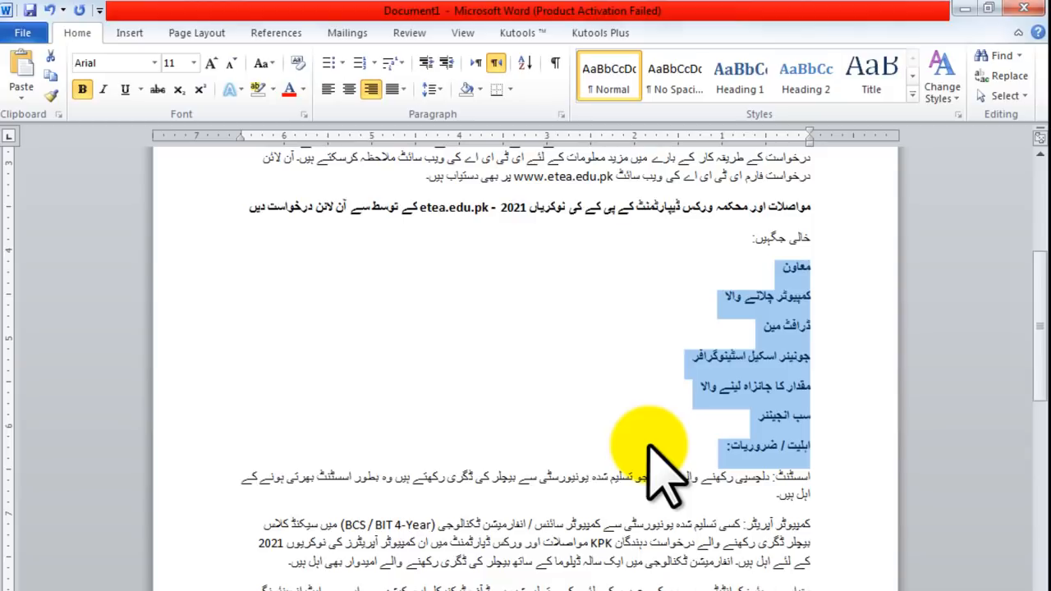
{"action": "key", "text": "ctrl+i"}
{"action": "key", "text": "ctrl+i"}
Step: Make the Assistant requirements paragraph below the eligibility heading bold
{"action": "scroll", "coordinate": [648, 448], "scroll_direction": "down", "scroll_amount": 2}
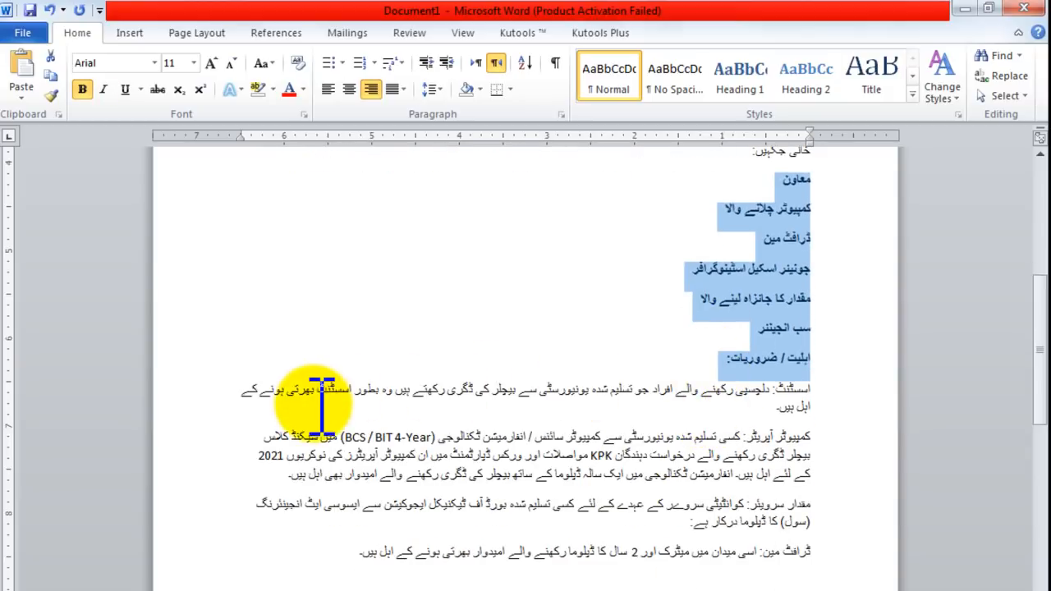
{"action": "left_click", "coordinate": [793, 399]}
{"action": "left_click", "coordinate": [892, 387]}
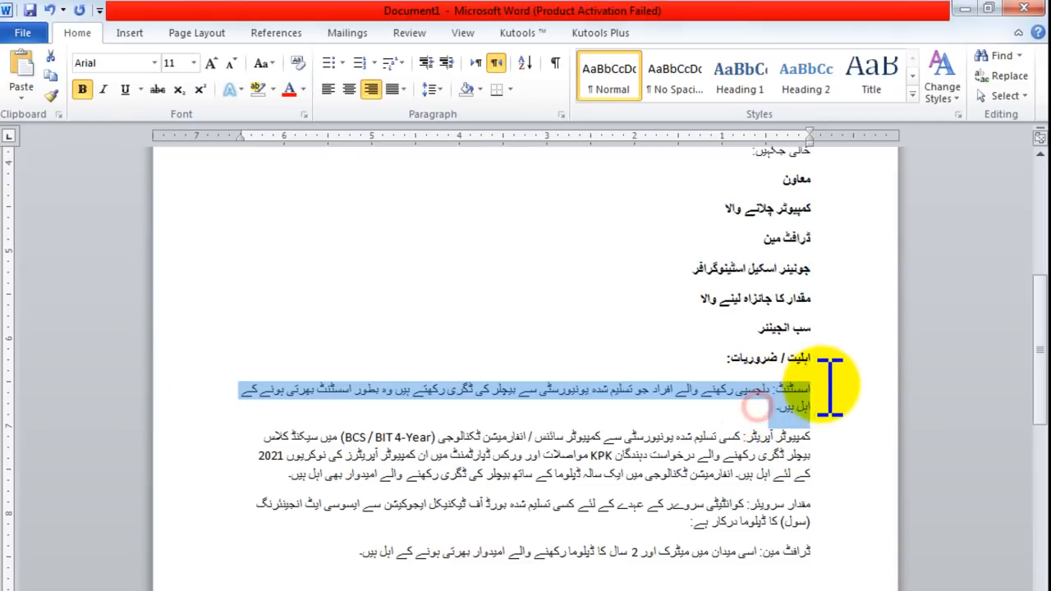
{"action": "double_click", "coordinate": [822, 386]}
{"action": "key", "text": "ctrl+b"}
Step: Set the font of the whole Word document to Jameel Noori Nastaleeq
{"action": "scroll", "coordinate": [822, 385], "scroll_direction": "down", "scroll_amount": 11}
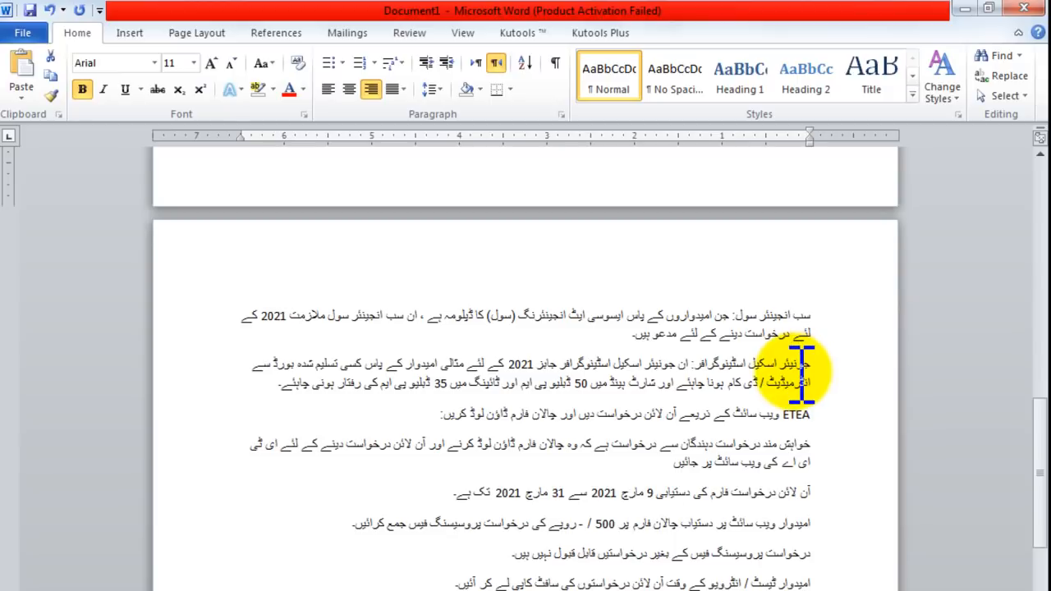
{"action": "scroll", "coordinate": [672, 432], "scroll_direction": "up", "scroll_amount": 15}
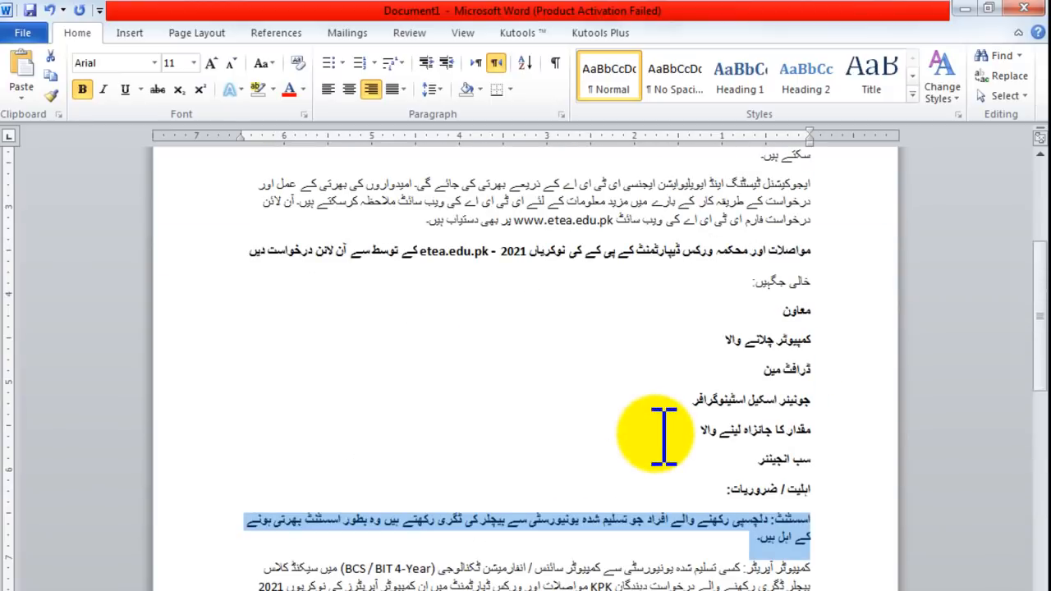
{"action": "scroll", "coordinate": [664, 436], "scroll_direction": "up", "scroll_amount": 7}
{"action": "key", "text": "ctrl+a"}
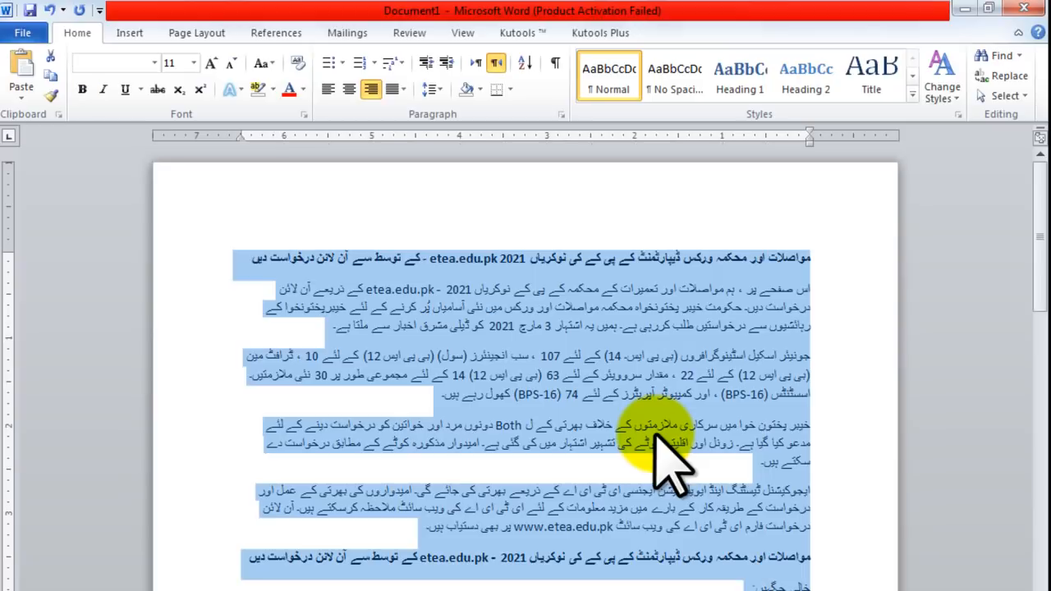
{"action": "left_click", "coordinate": [155, 63]}
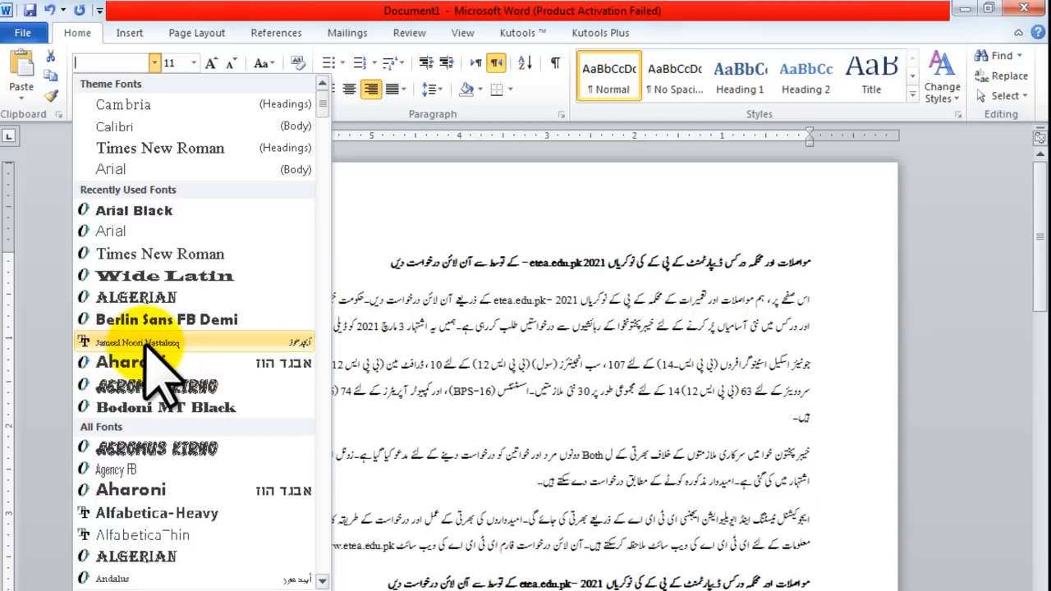
{"action": "left_click", "coordinate": [146, 343]}
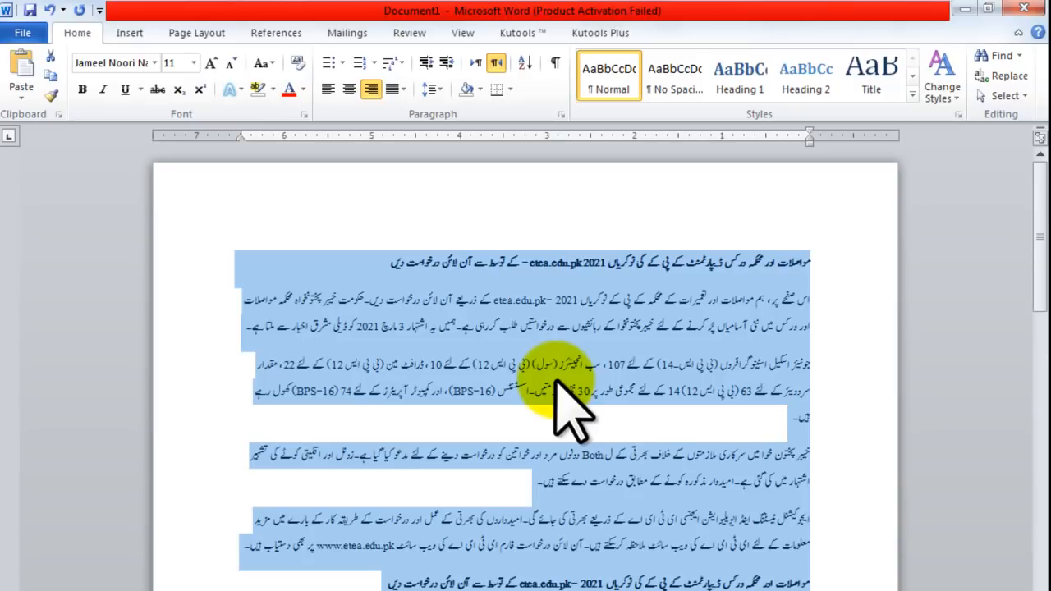
Step: Copy the entire formatted Urdu text of the Word document
{"action": "scroll", "coordinate": [567, 411], "scroll_direction": "down", "scroll_amount": 15}
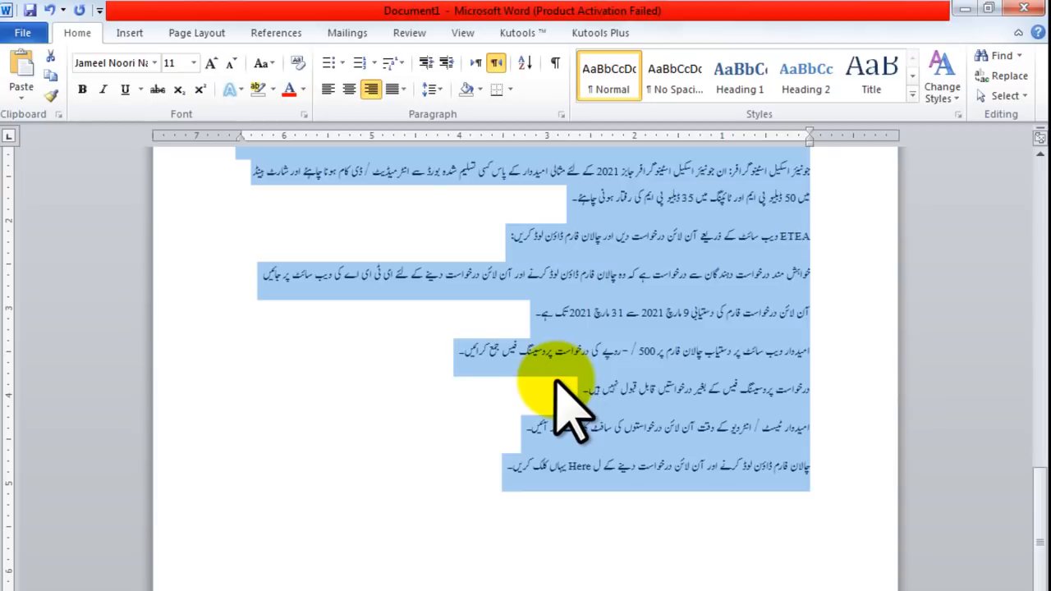
{"action": "scroll", "coordinate": [567, 411], "scroll_direction": "up", "scroll_amount": 15}
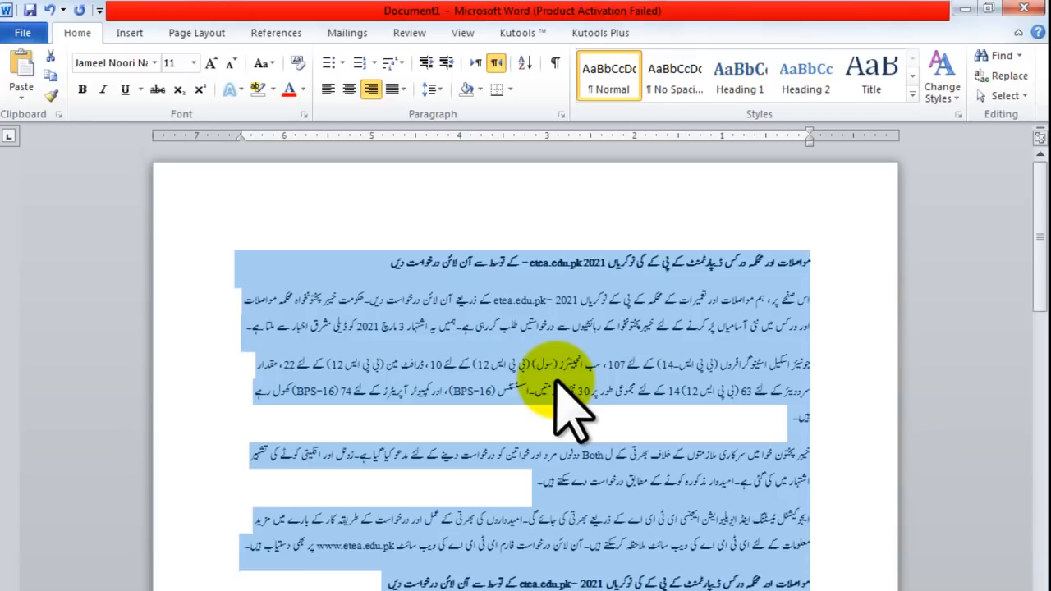
{"action": "right_click", "coordinate": [555, 303]}
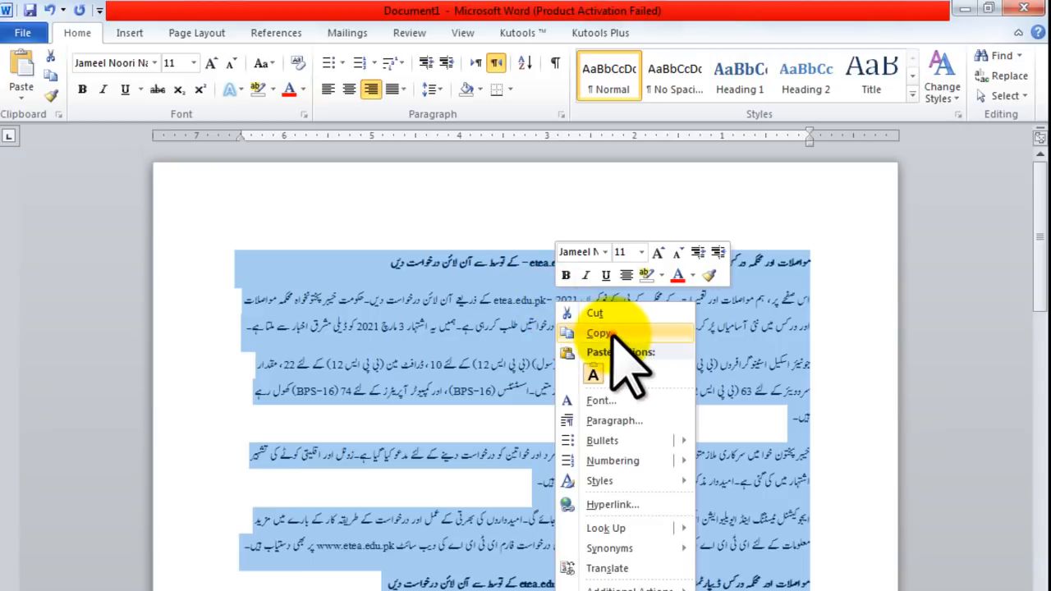
{"action": "left_click", "coordinate": [602, 333]}
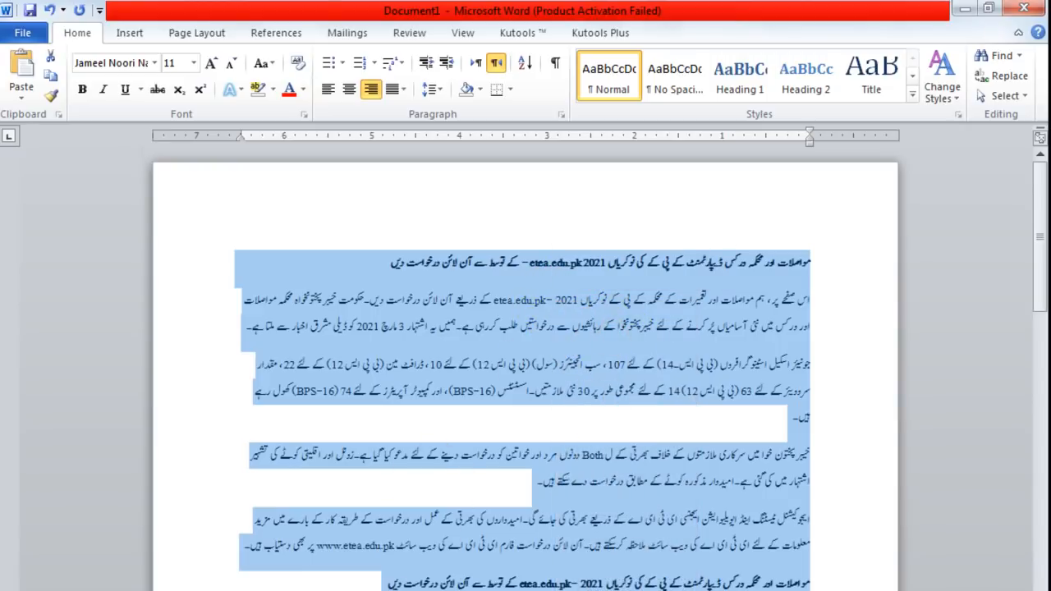
Step: Switch from Word to the browser and open the PK24Jobs blog's posts in Blogger
{"action": "left_click", "coordinate": [966, 9]}
{"action": "left_click", "coordinate": [243, 15]}
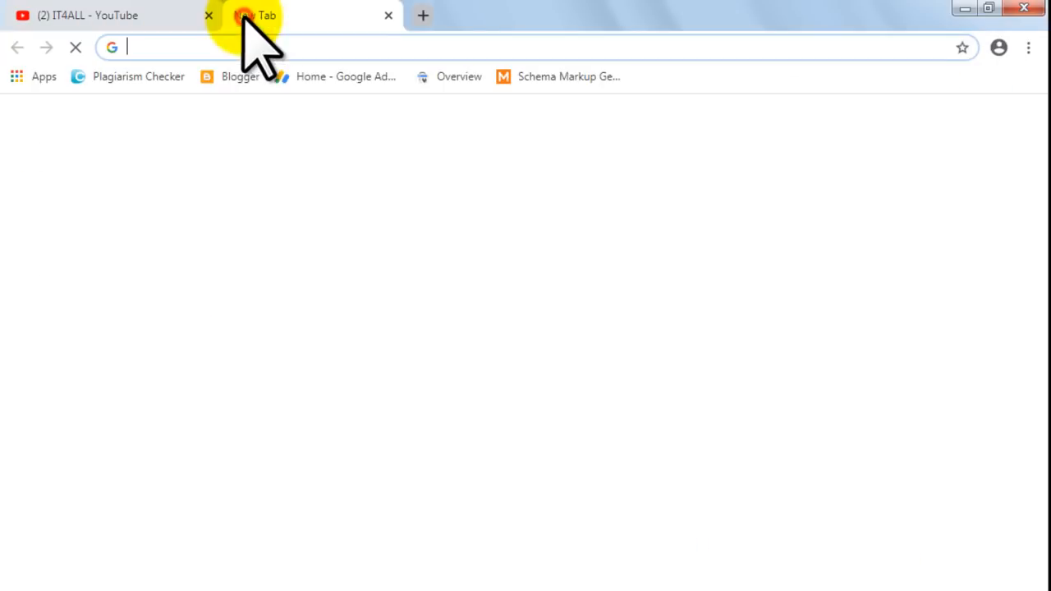
{"action": "left_click", "coordinate": [232, 77]}
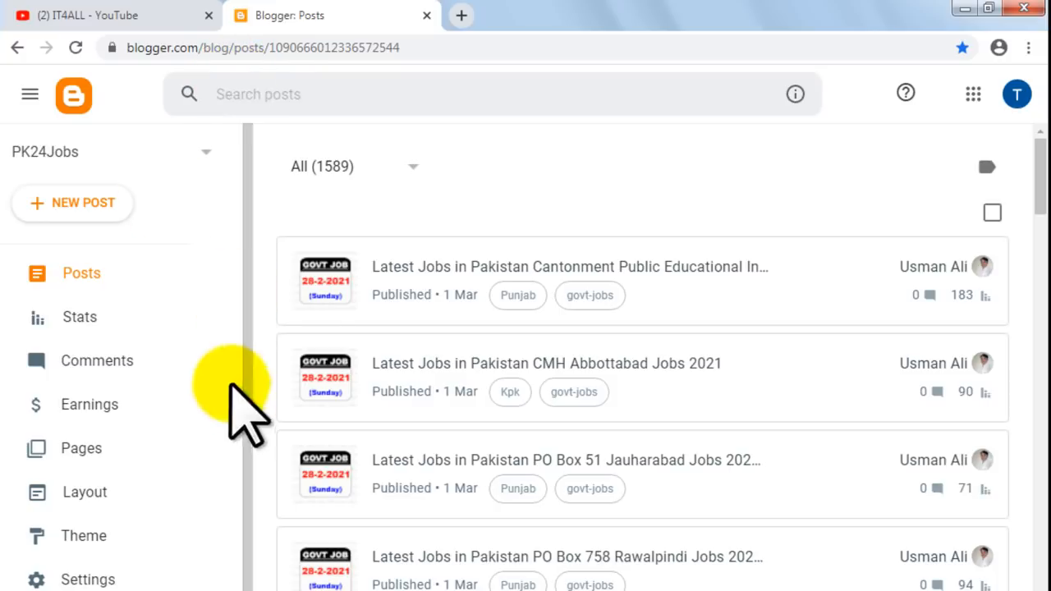
Step: Look through the playlists of the IT4ALL YouTube channel, down to the Govt Jobs and Online Earning groups
{"action": "mouse_move", "coordinate": [113, 7]}
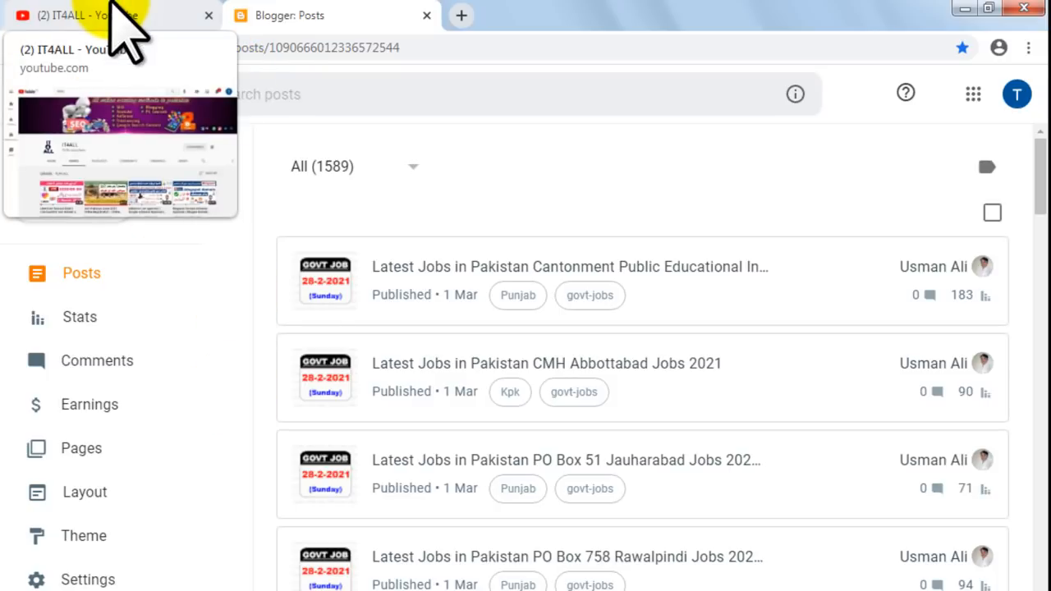
{"action": "left_click", "coordinate": [115, 12]}
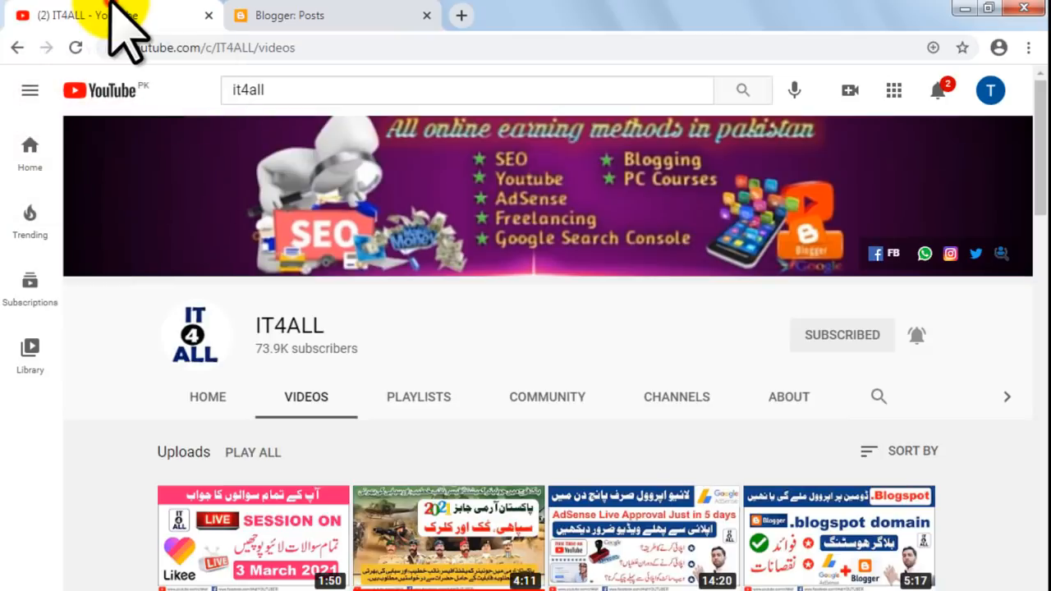
{"action": "left_click", "coordinate": [433, 403]}
{"action": "scroll", "coordinate": [433, 404], "scroll_direction": "down", "scroll_amount": 5}
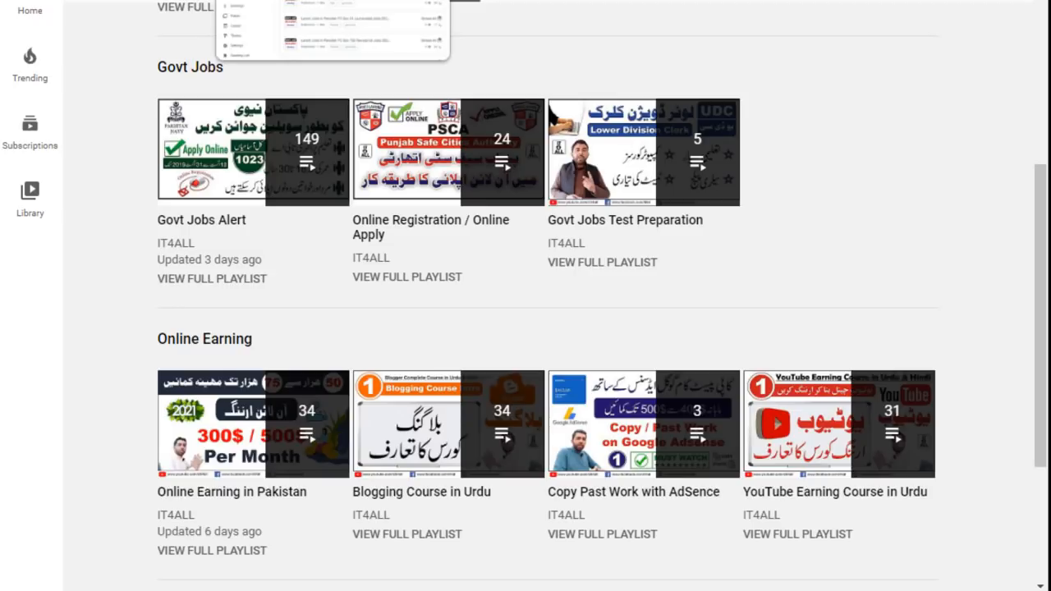
Step: View the live PK24Jobs site from Blogger, glance at the YouTube playlists again and return to the blog's posts
{"action": "left_click", "coordinate": [312, 15]}
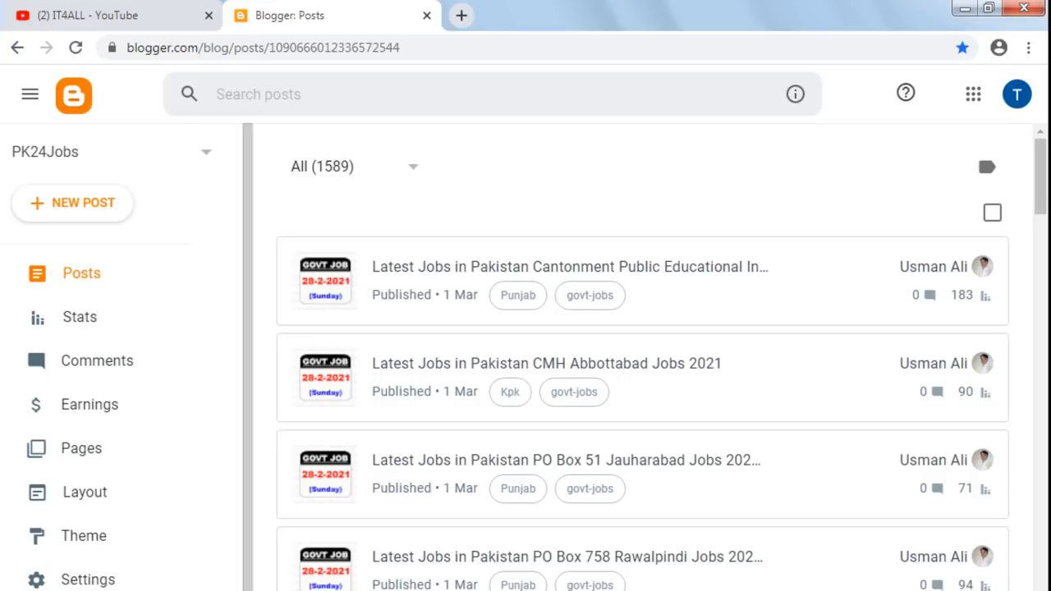
{"action": "left_click", "coordinate": [86, 589]}
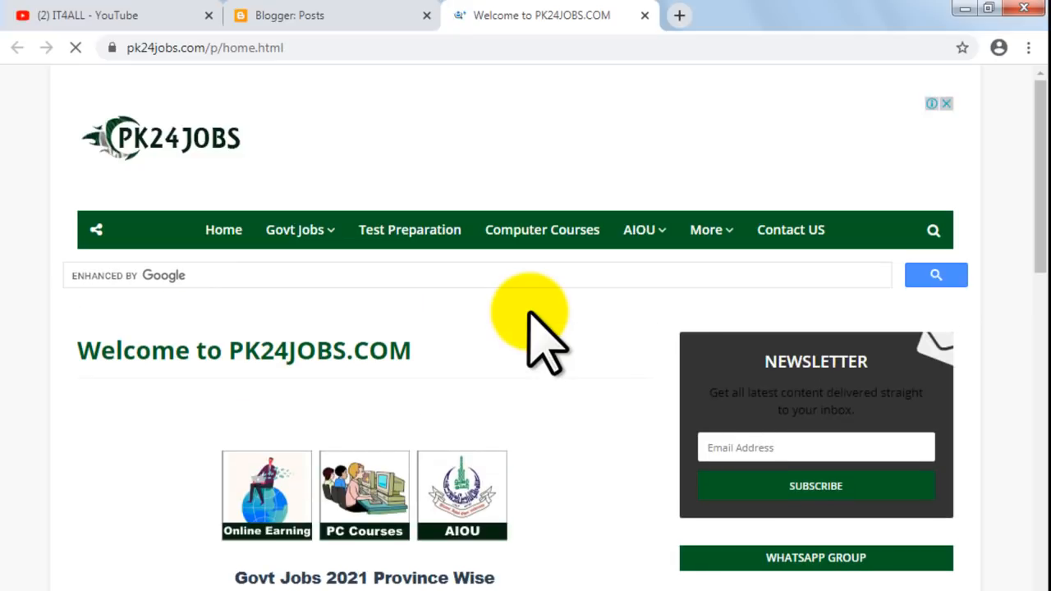
{"action": "left_click", "coordinate": [333, 9]}
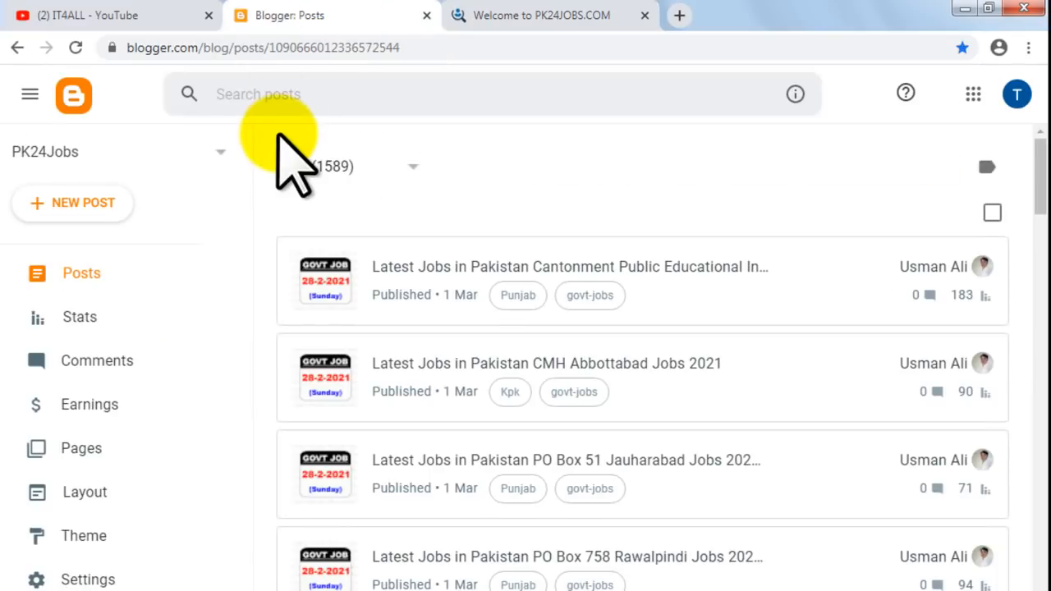
{"action": "left_click", "coordinate": [148, 13]}
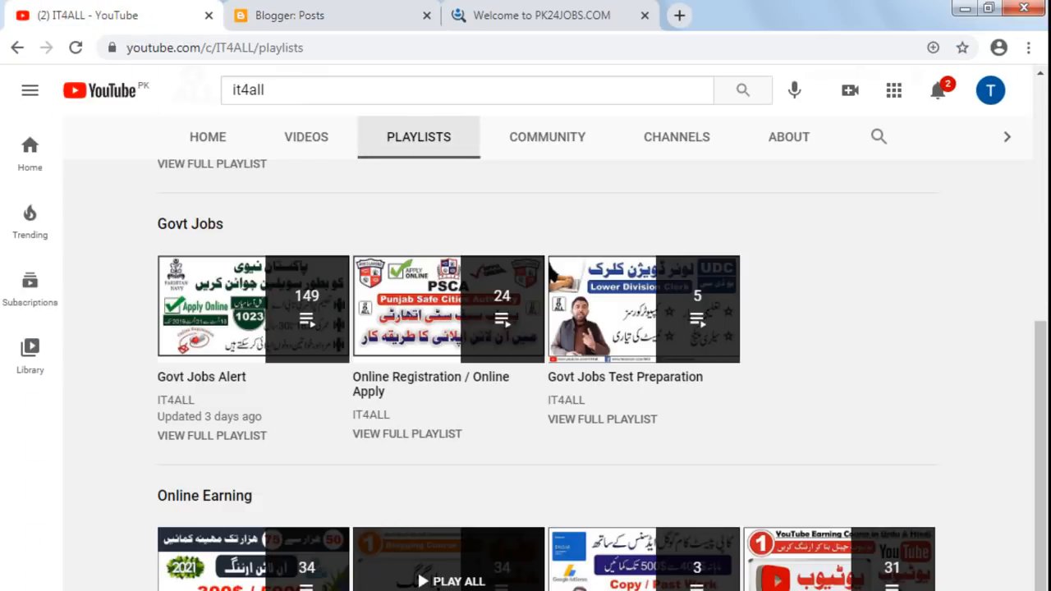
{"action": "left_click", "coordinate": [390, 14]}
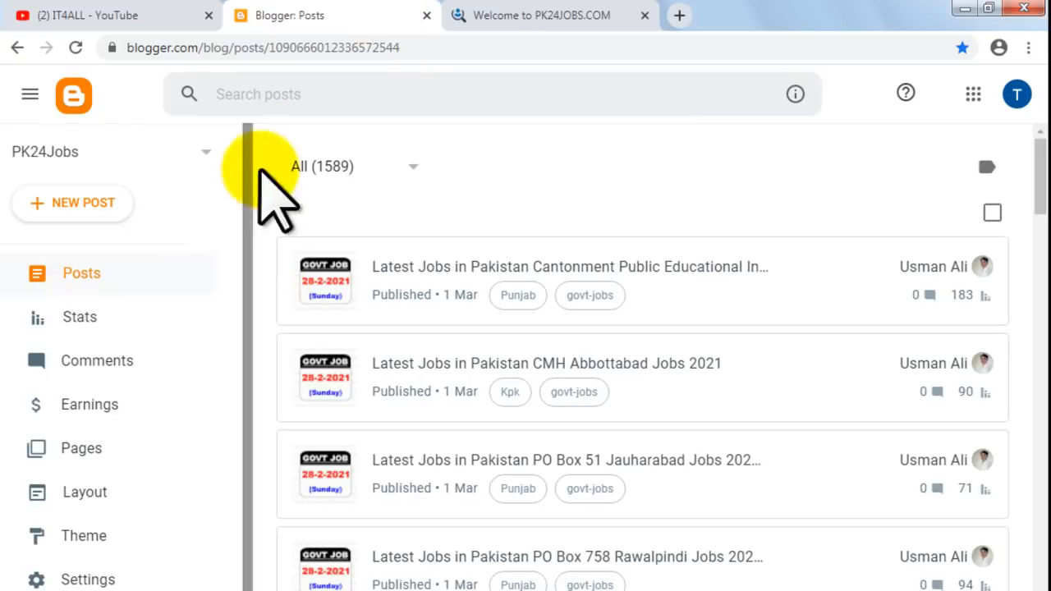
Step: Create a new Blogger post and paste the copied Urdu text into its body
{"action": "left_click", "coordinate": [97, 212]}
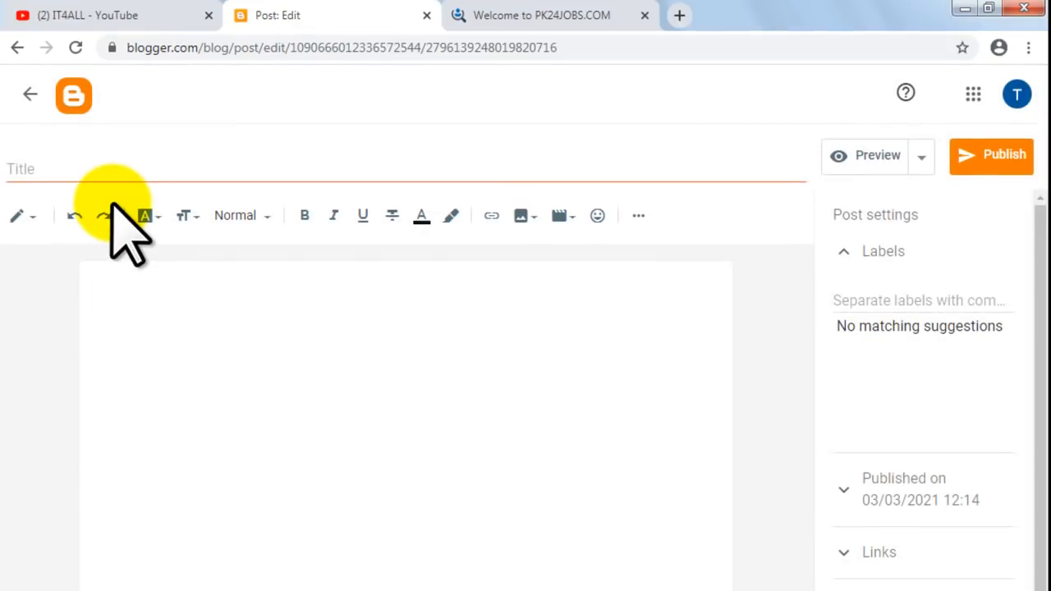
{"action": "left_click", "coordinate": [158, 304]}
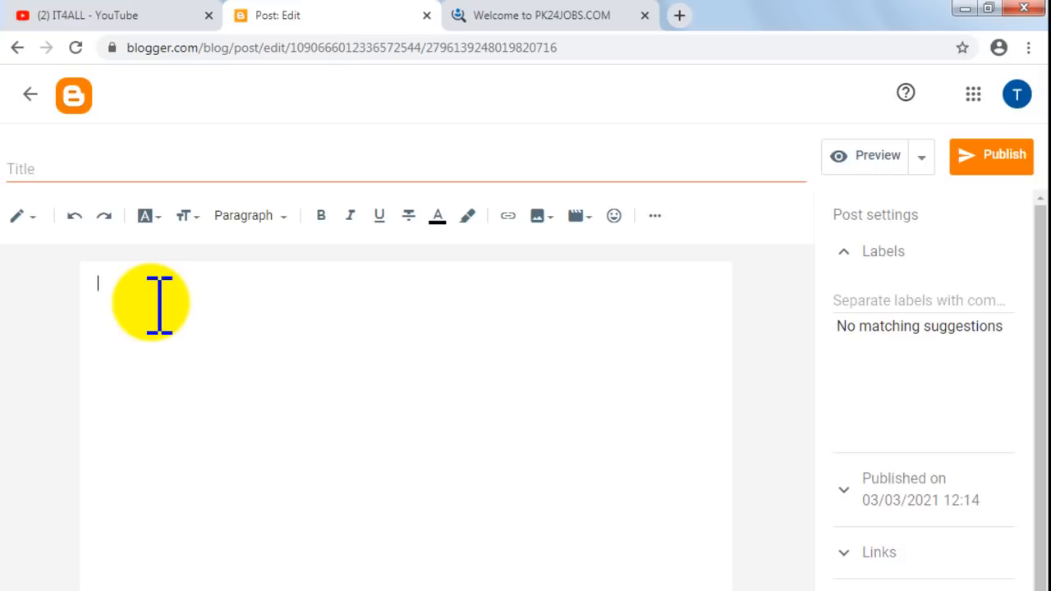
{"action": "key", "text": "ctrl+v"}
{"action": "scroll", "coordinate": [504, 386], "scroll_direction": "down", "scroll_amount": 10}
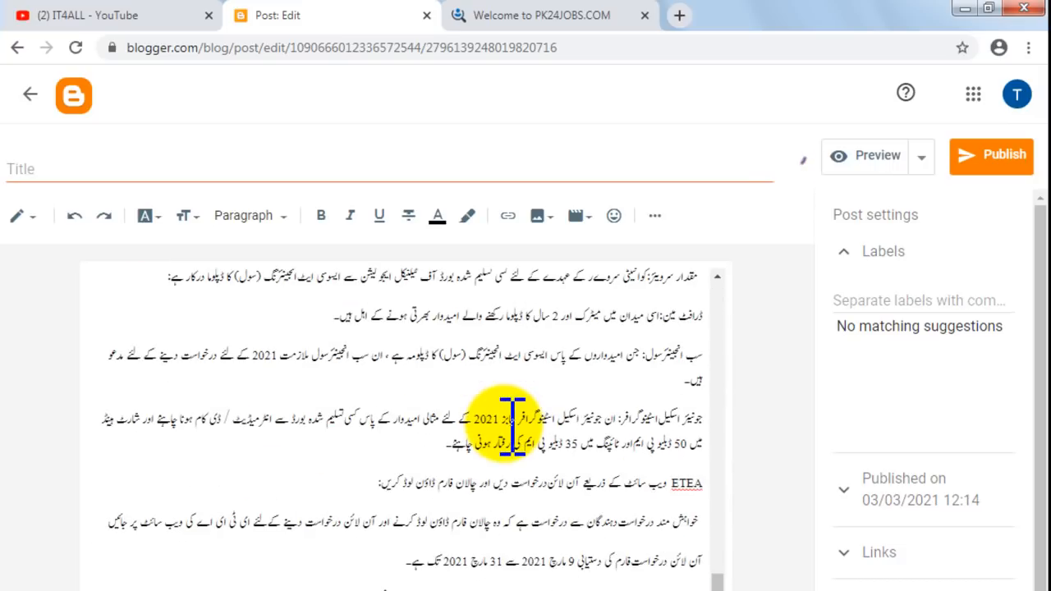
{"action": "key", "text": "ctrl+Home"}
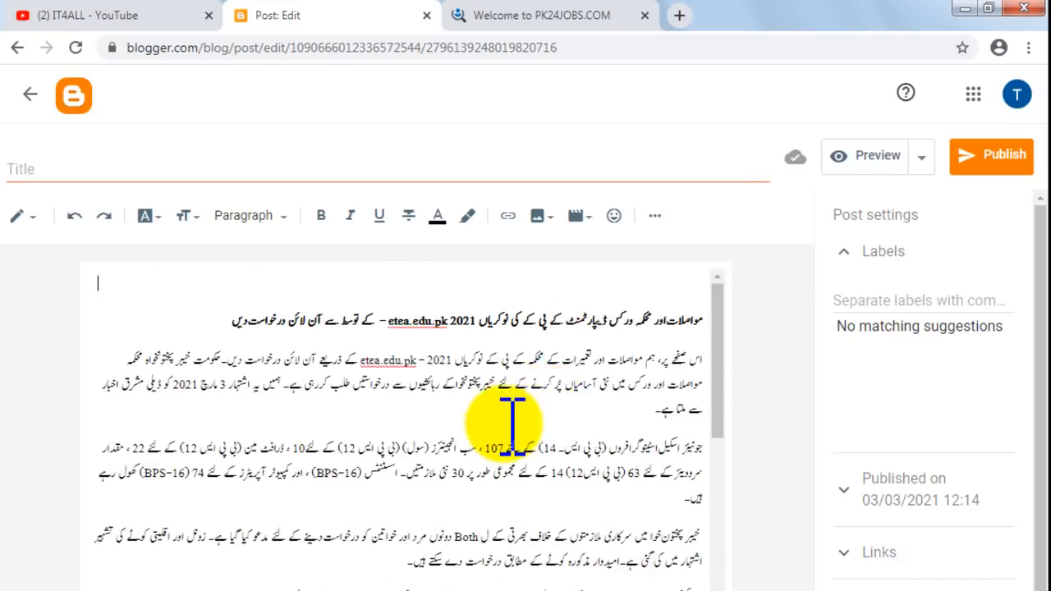
Step: Switch to the jobsbox.pk job page and copy its heading "Communication and Works Department KPK Jobs 2021 - Apply Online via etea.edu.pk"
{"action": "left_click", "coordinate": [74, 171]}
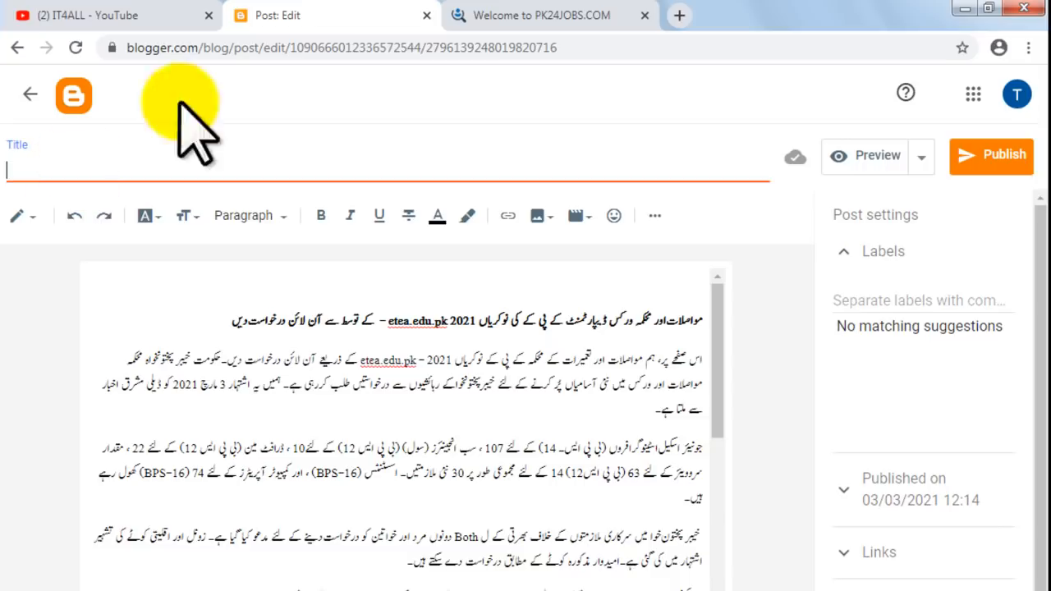
{"action": "key", "text": "alt+Tab"}
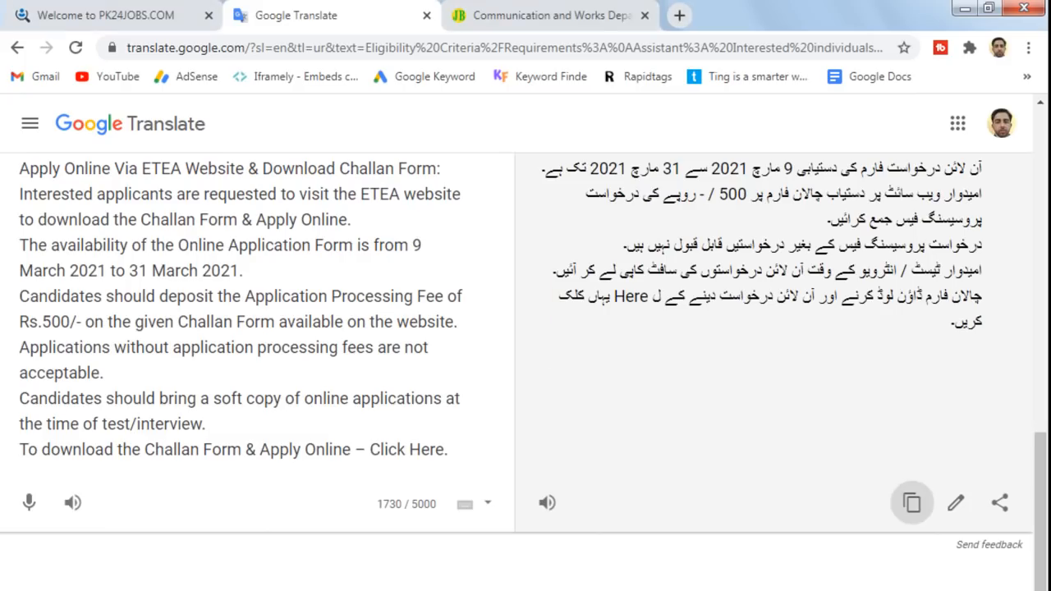
{"action": "left_click", "coordinate": [582, 16]}
{"action": "scroll", "coordinate": [279, 377], "scroll_direction": "up", "scroll_amount": 5}
{"action": "scroll", "coordinate": [273, 359], "scroll_direction": "up", "scroll_amount": 8}
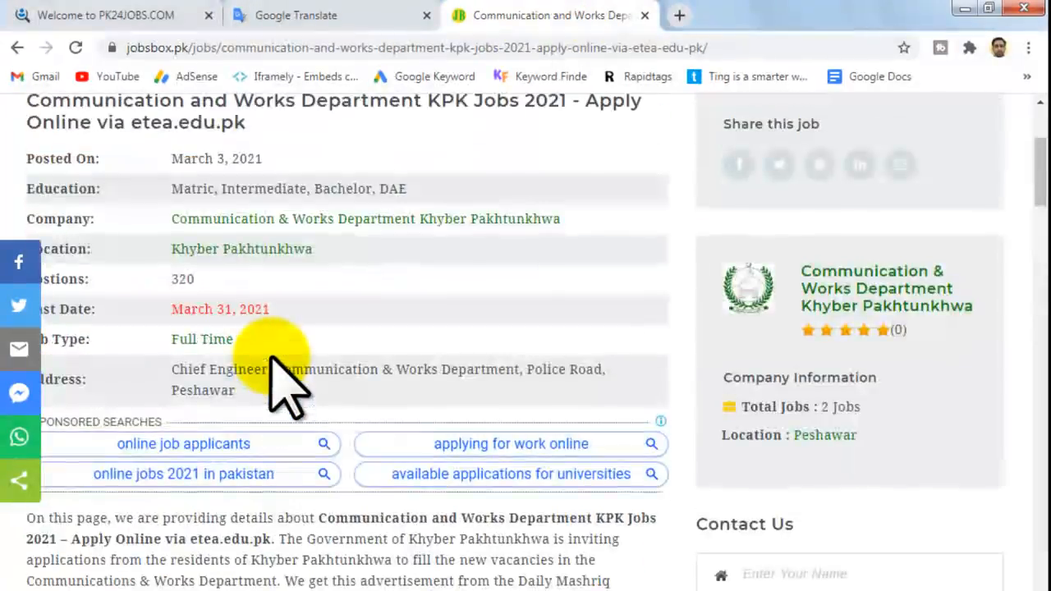
{"action": "scroll", "coordinate": [293, 305], "scroll_direction": "down", "scroll_amount": 1}
{"action": "scroll", "coordinate": [287, 345], "scroll_direction": "down", "scroll_amount": 1}
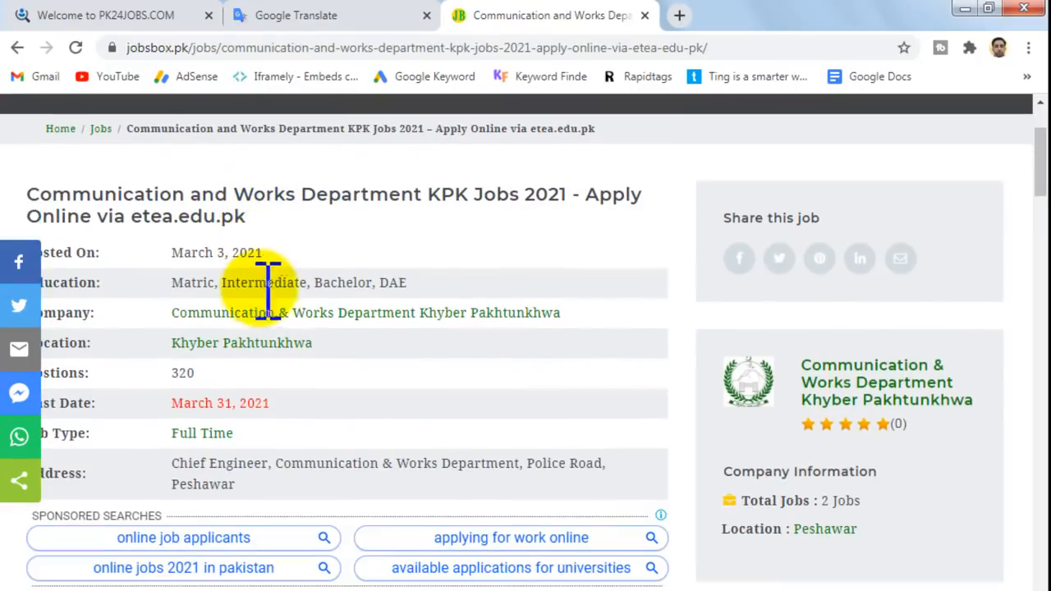
{"action": "left_click_drag", "start_coordinate": [251, 216], "coordinate": [37, 193]}
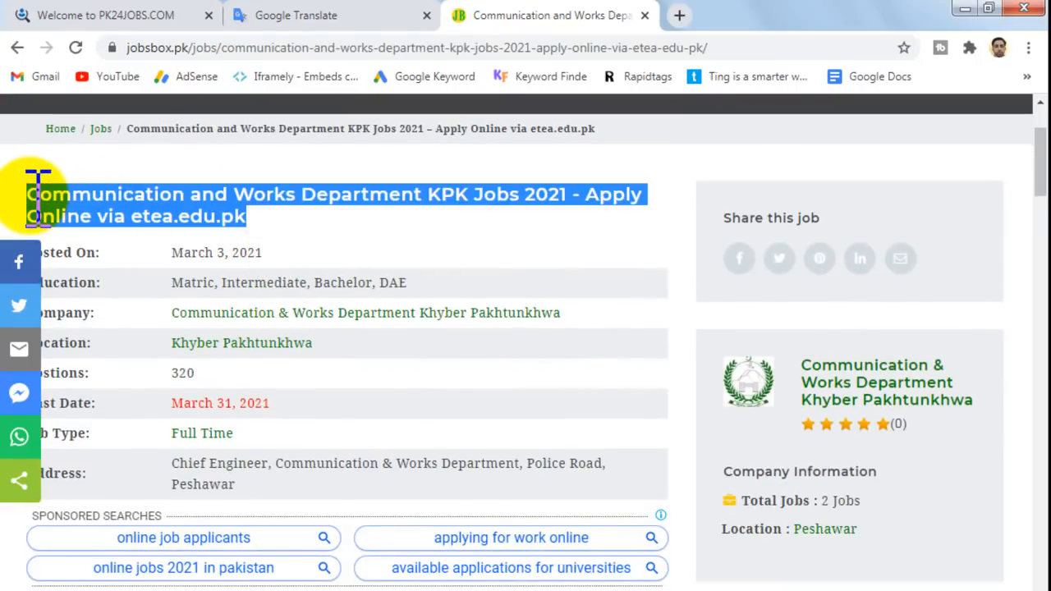
{"action": "right_click", "coordinate": [169, 210]}
{"action": "left_click", "coordinate": [179, 218]}
Step: Paste the copied English job heading as the title of the new Blogger post
{"action": "key", "text": "alt+Tab"}
{"action": "left_click", "coordinate": [287, 162]}
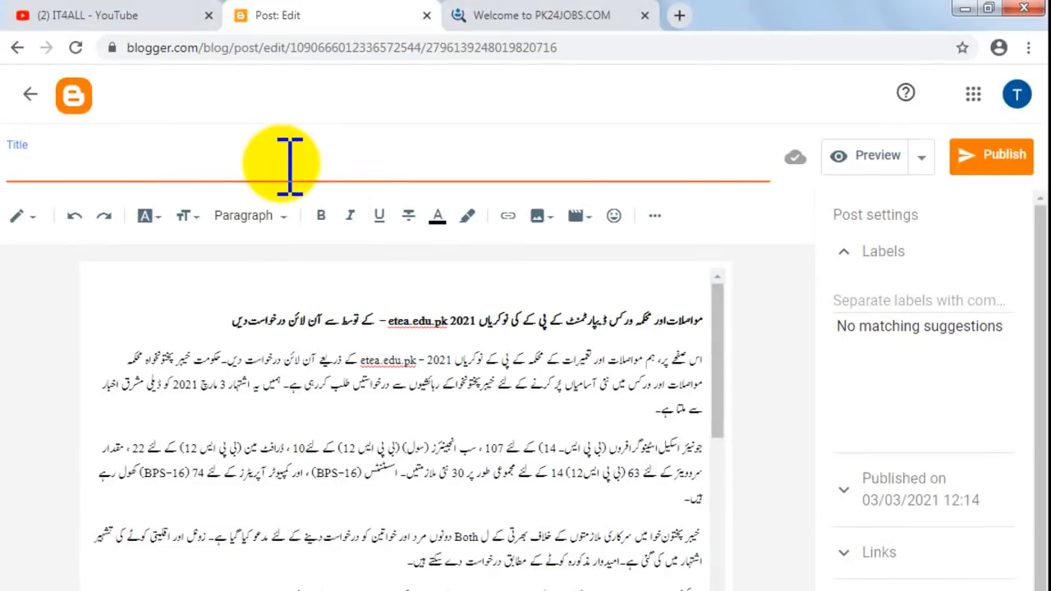
{"action": "key", "text": "ctrl+v"}
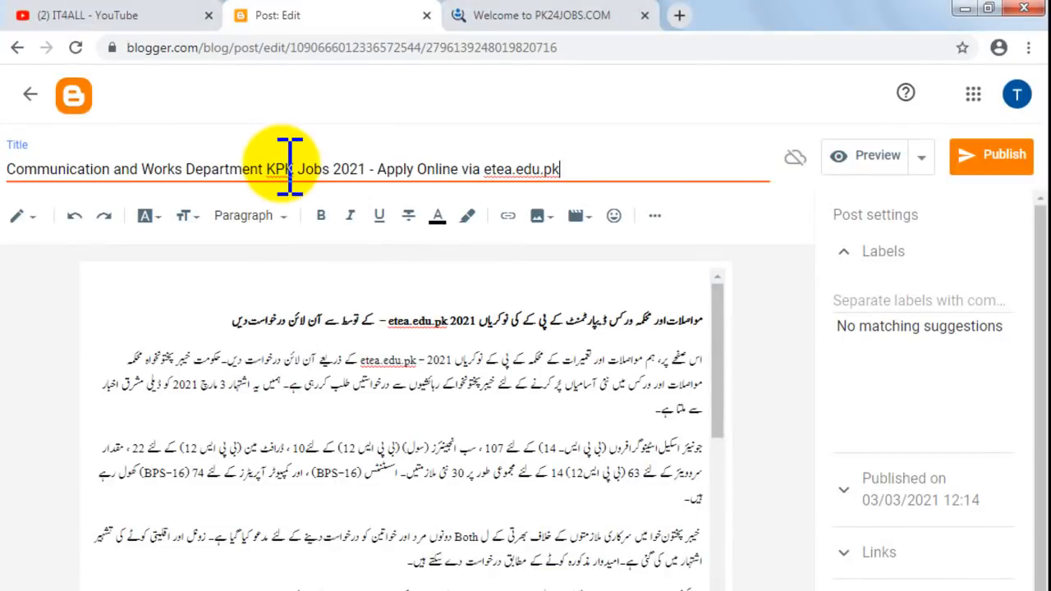
{"action": "left_click", "coordinate": [567, 279]}
{"action": "key", "text": "Delete"}
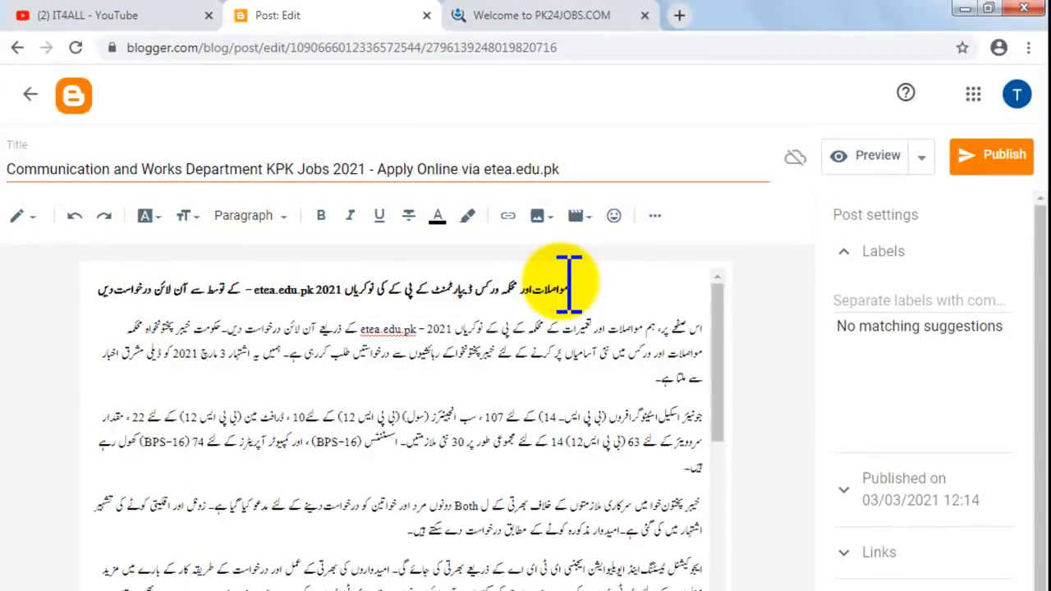
{"action": "key", "text": "ctrl+z"}
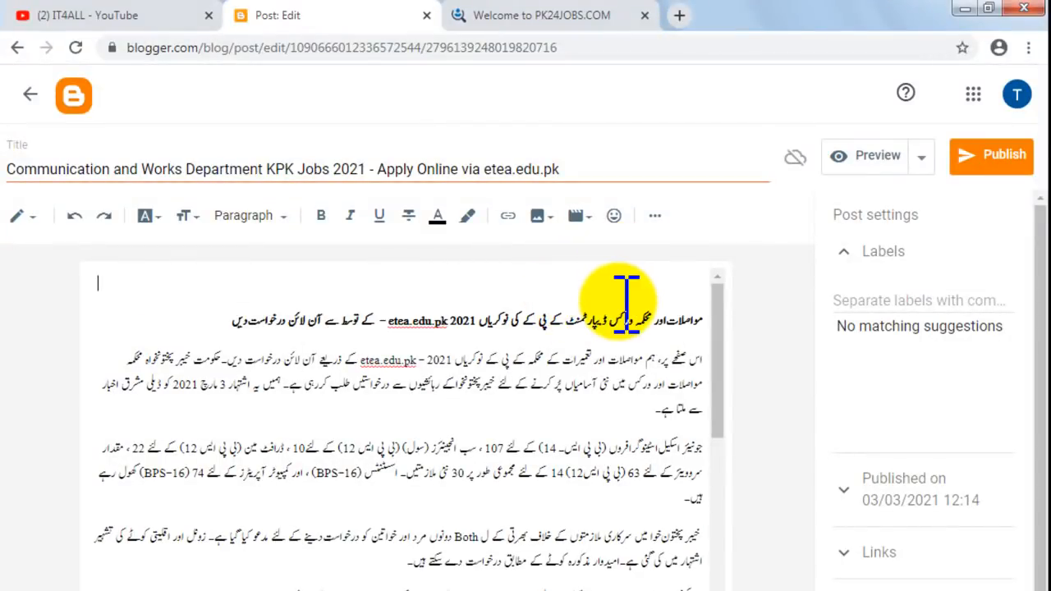
Step: Switch to the jobsbox.pk job page and save its job advertisement image to the Desktop as the JPEG Communication-and-Works-Department-KPK-Jobs-2021
{"action": "scroll", "coordinate": [624, 418], "scroll_direction": "down", "scroll_amount": 5}
{"action": "scroll", "coordinate": [622, 435], "scroll_direction": "down", "scroll_amount": 4}
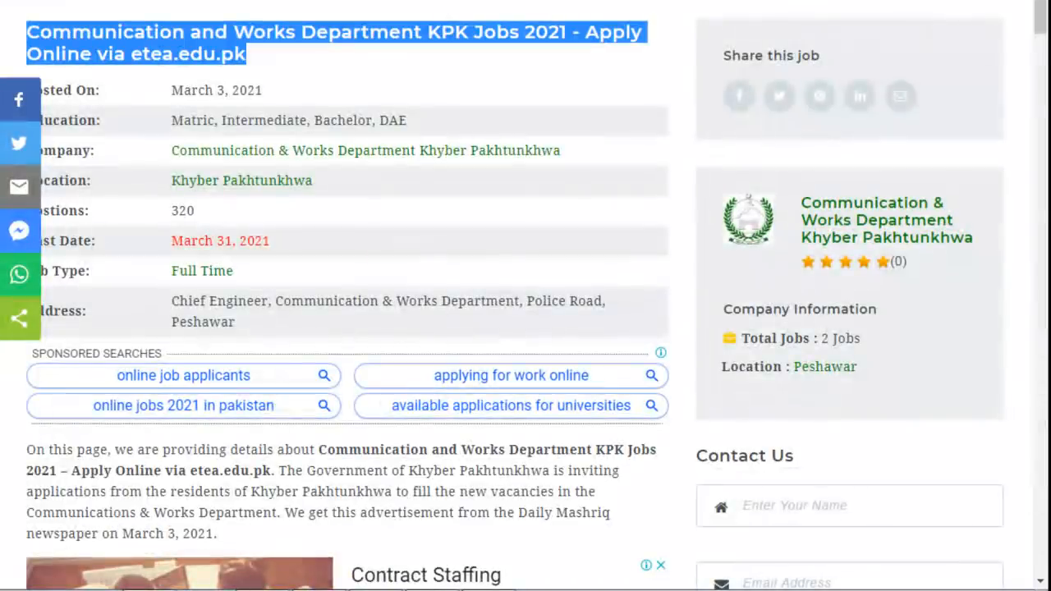
{"action": "scroll", "coordinate": [394, 263], "scroll_direction": "down", "scroll_amount": 6}
{"action": "scroll", "coordinate": [394, 262], "scroll_direction": "down", "scroll_amount": 15}
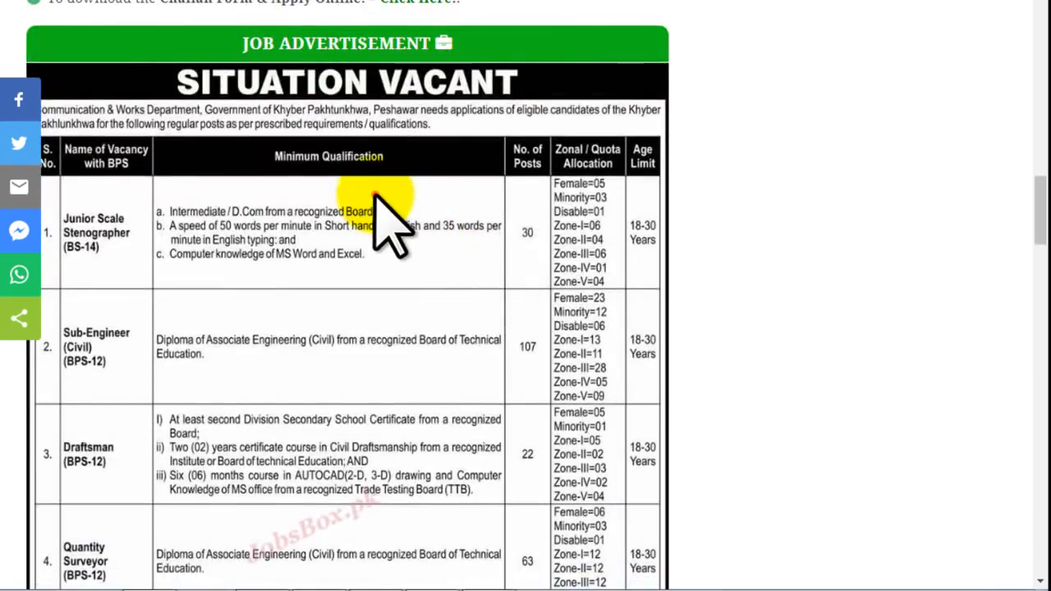
{"action": "right_click", "coordinate": [374, 196]}
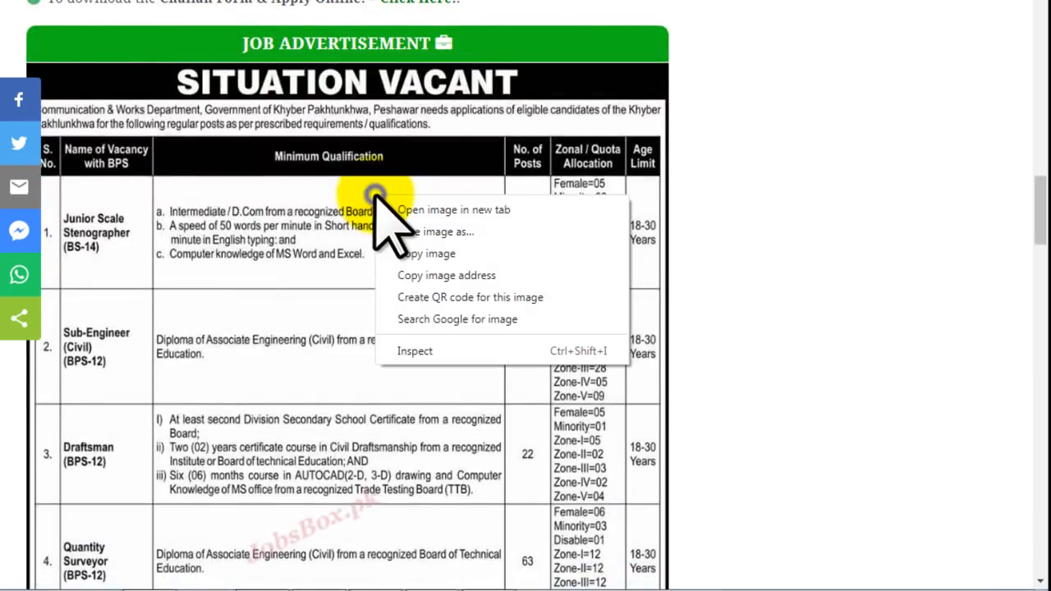
{"action": "left_click", "coordinate": [454, 232]}
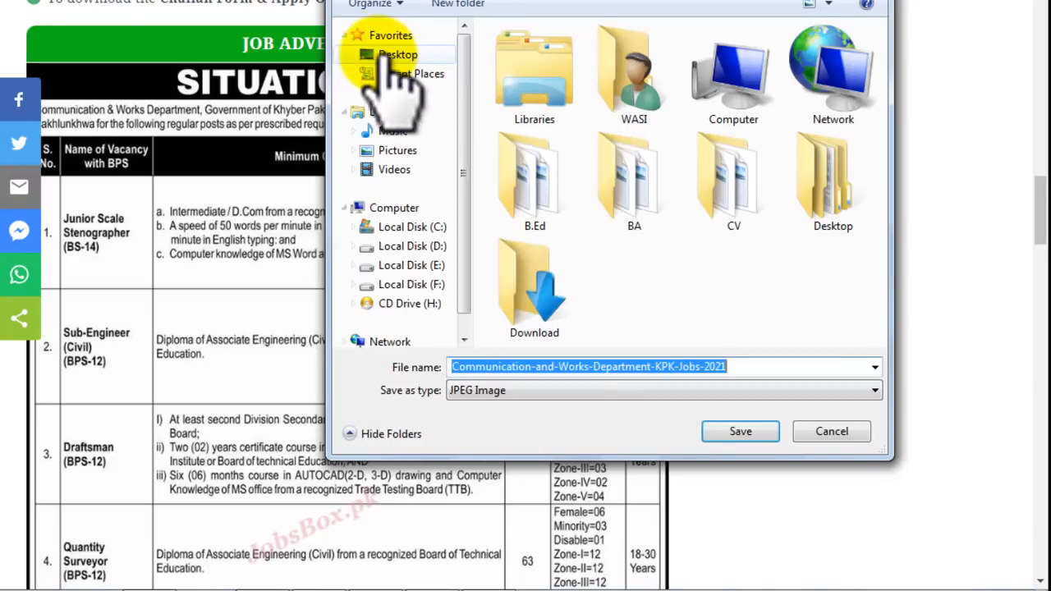
{"action": "left_click", "coordinate": [379, 54]}
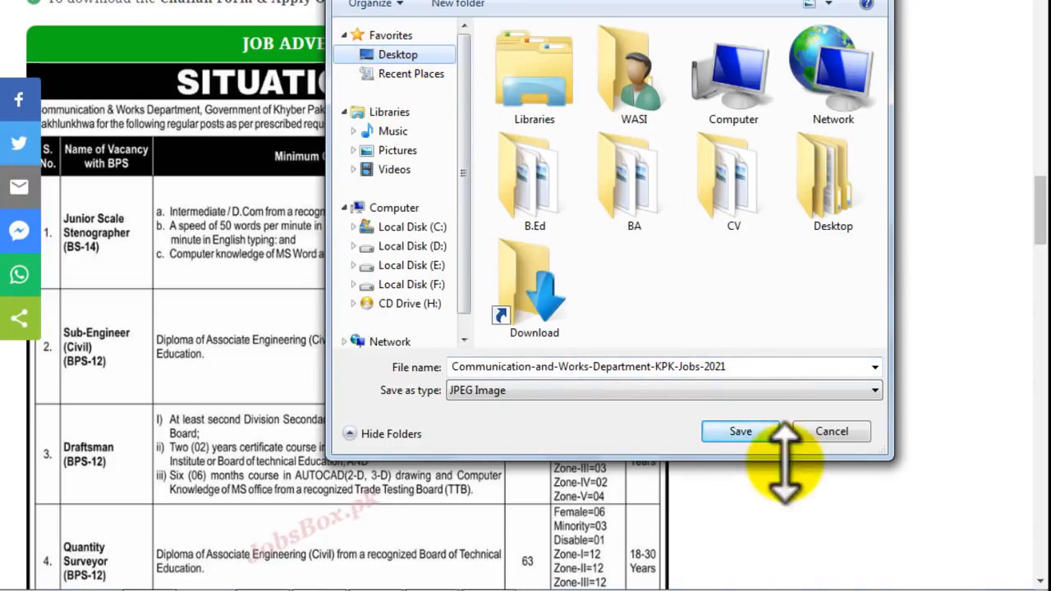
{"action": "left_click", "coordinate": [740, 431]}
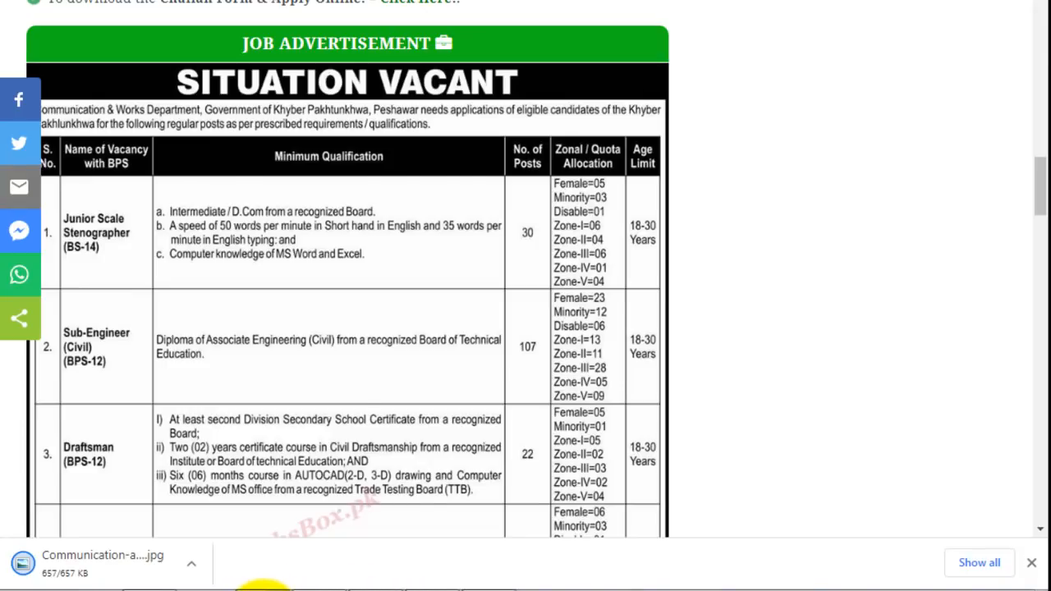
Step: Upload the Communication-and-Works-Department-KPK-Jobs-2021 image from the Desktop and insert it at the end of the Blogger post
{"action": "left_click", "coordinate": [263, 588]}
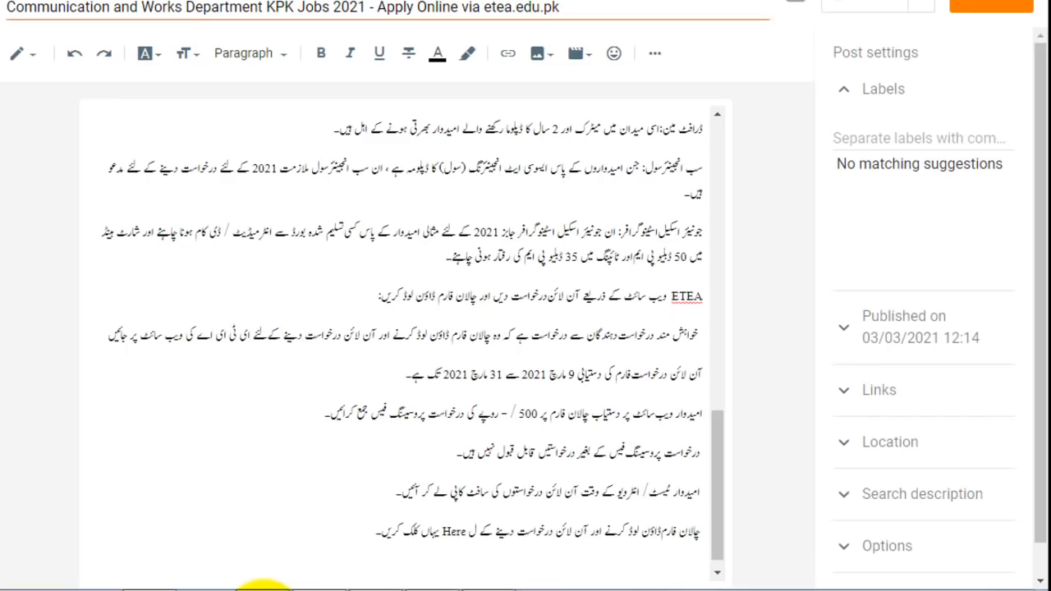
{"action": "scroll", "coordinate": [493, 271], "scroll_direction": "down", "scroll_amount": 1}
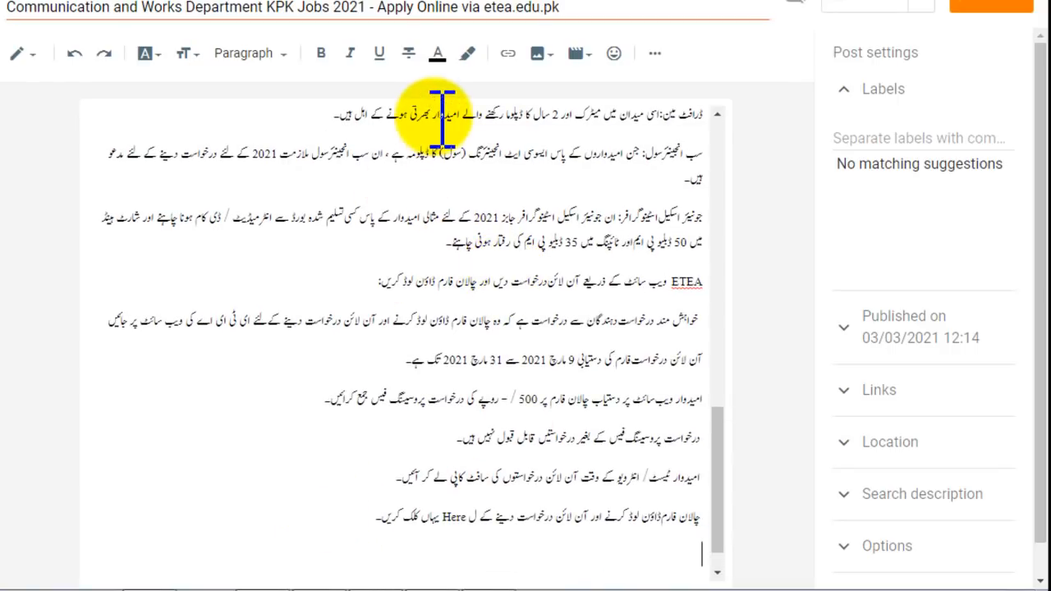
{"action": "left_click", "coordinate": [539, 54]}
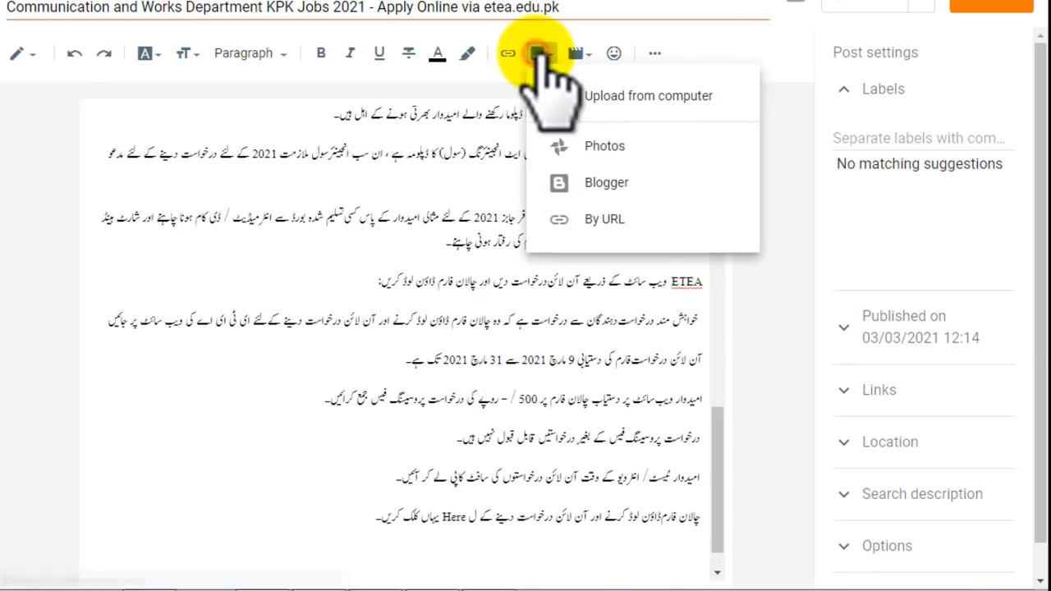
{"action": "left_click", "coordinate": [694, 93]}
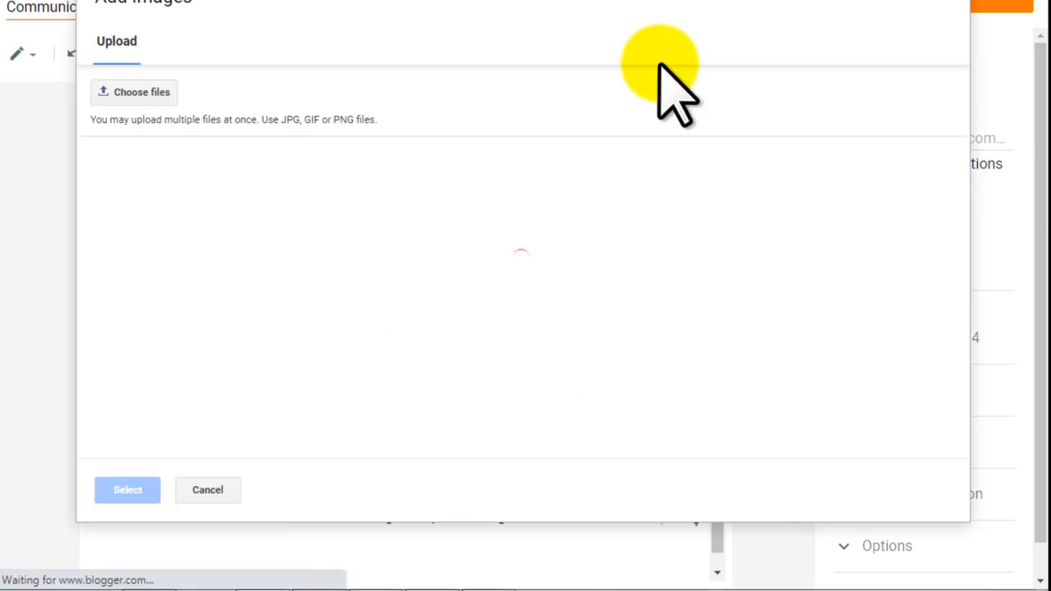
{"action": "left_click", "coordinate": [150, 95]}
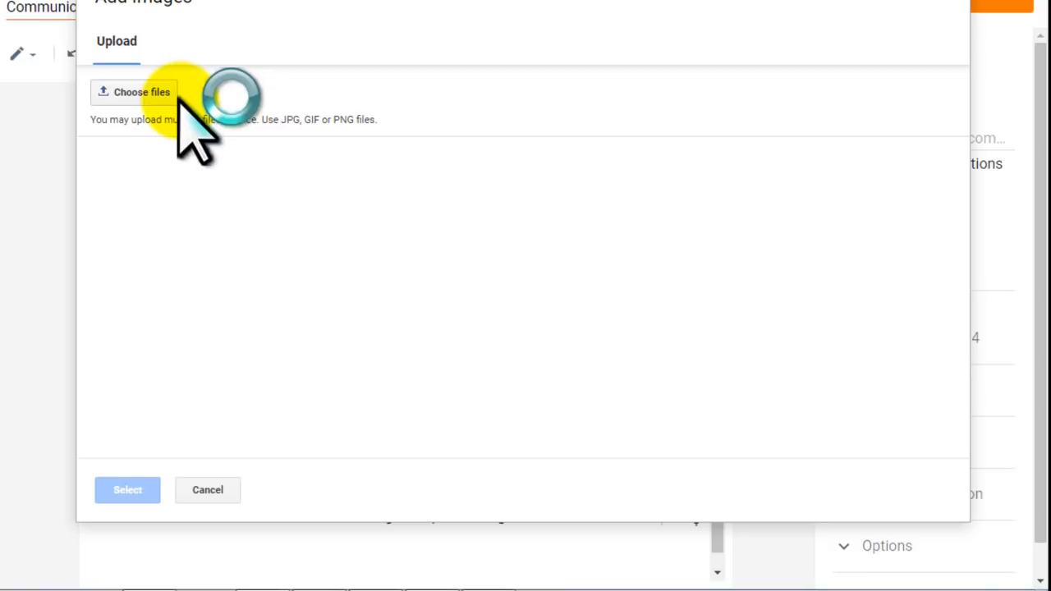
{"action": "left_click", "coordinate": [403, 56]}
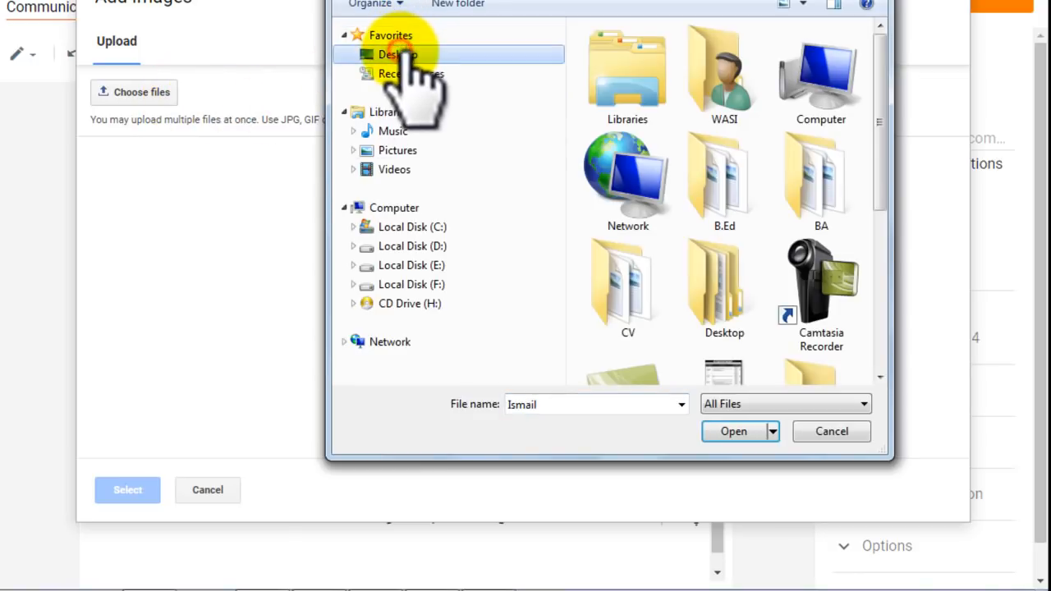
{"action": "left_click_drag", "start_coordinate": [879, 93], "coordinate": [884, 230]}
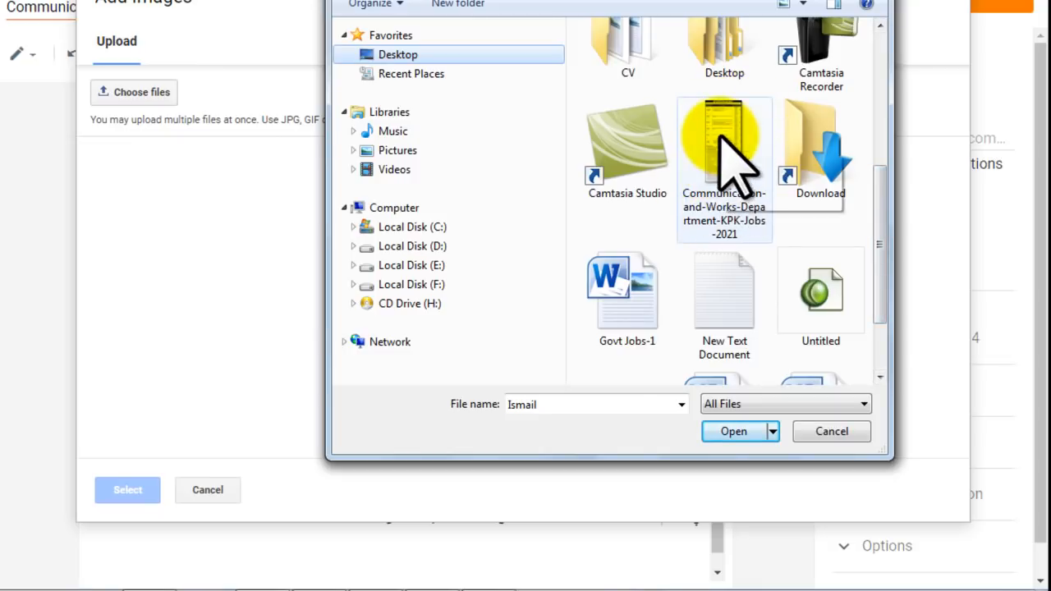
{"action": "left_click", "coordinate": [722, 164]}
{"action": "left_click", "coordinate": [731, 433]}
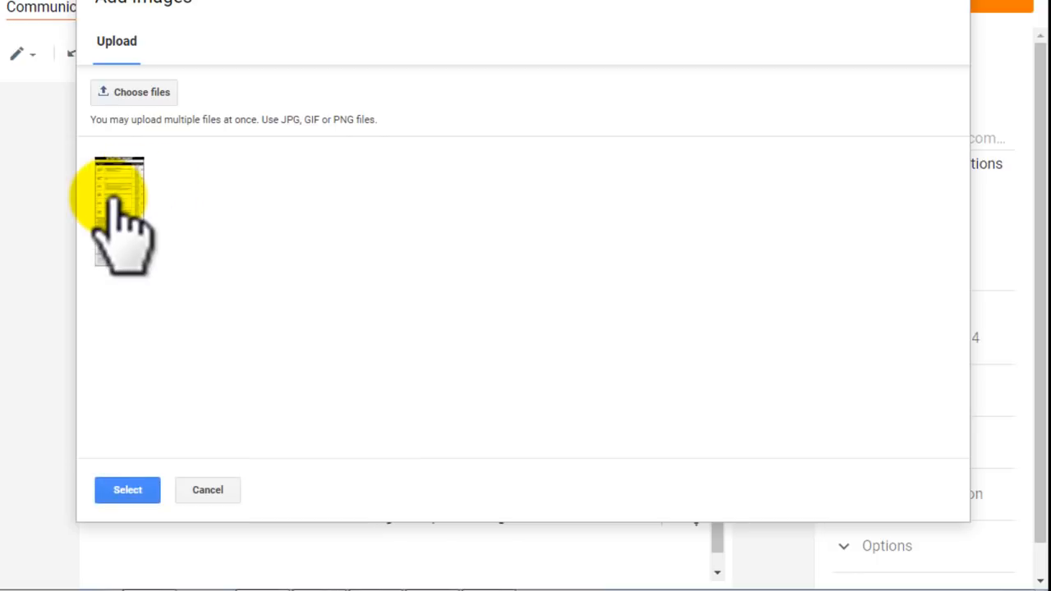
{"action": "double_click", "coordinate": [119, 197]}
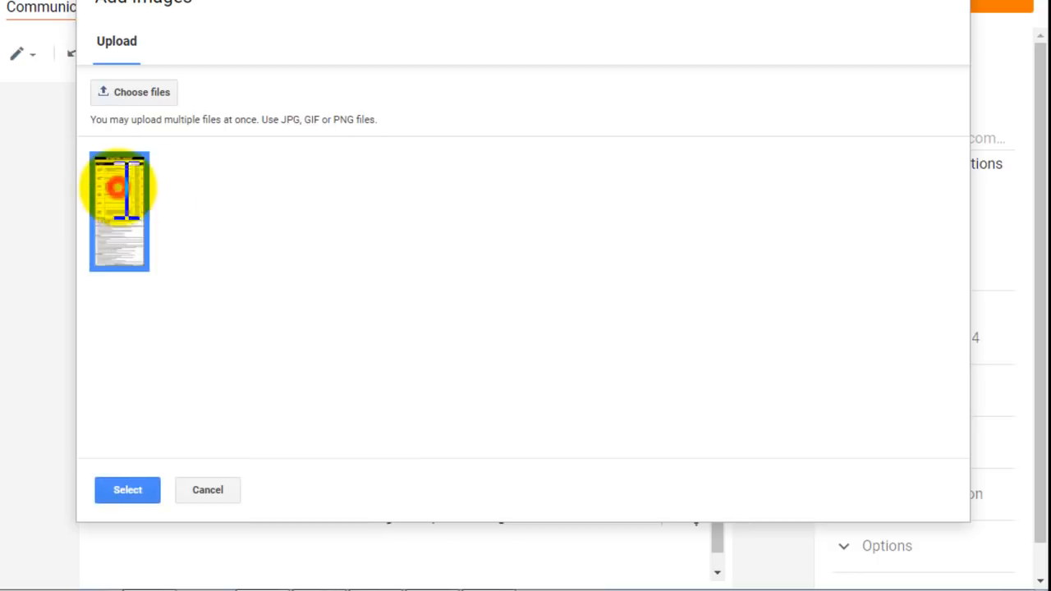
{"action": "left_click", "coordinate": [511, 322]}
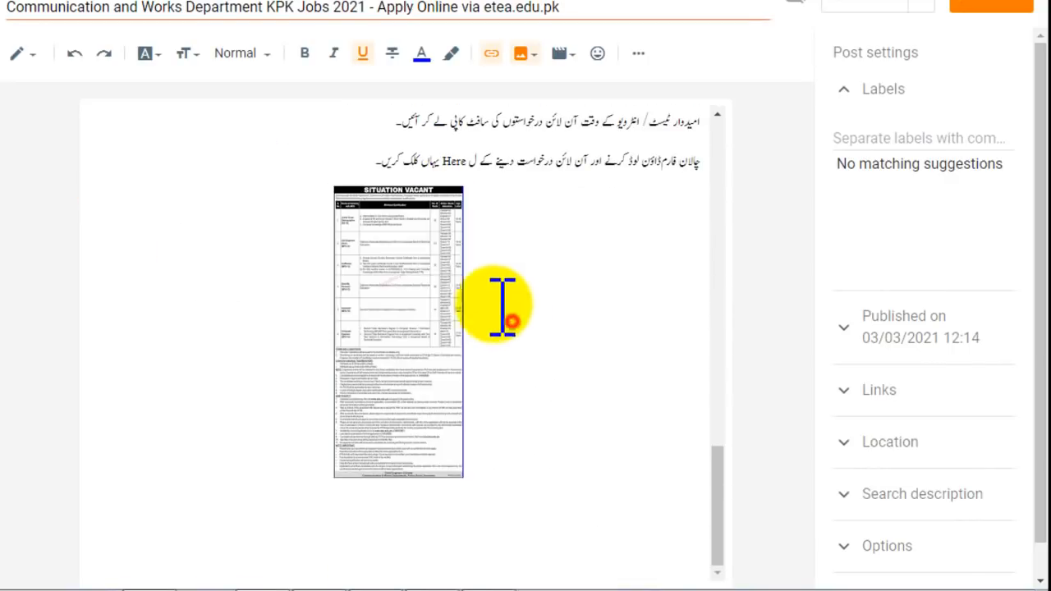
Step: Set the size of the inserted advertisement image to X-large
{"action": "left_click", "coordinate": [441, 280]}
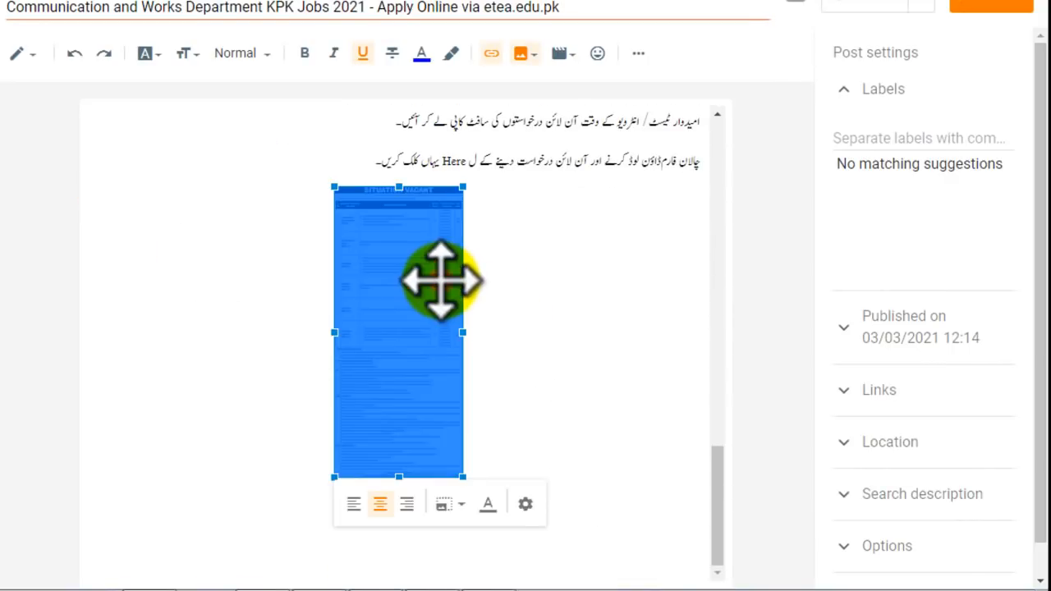
{"action": "left_click", "coordinate": [528, 503]}
{"action": "left_click", "coordinate": [408, 324]}
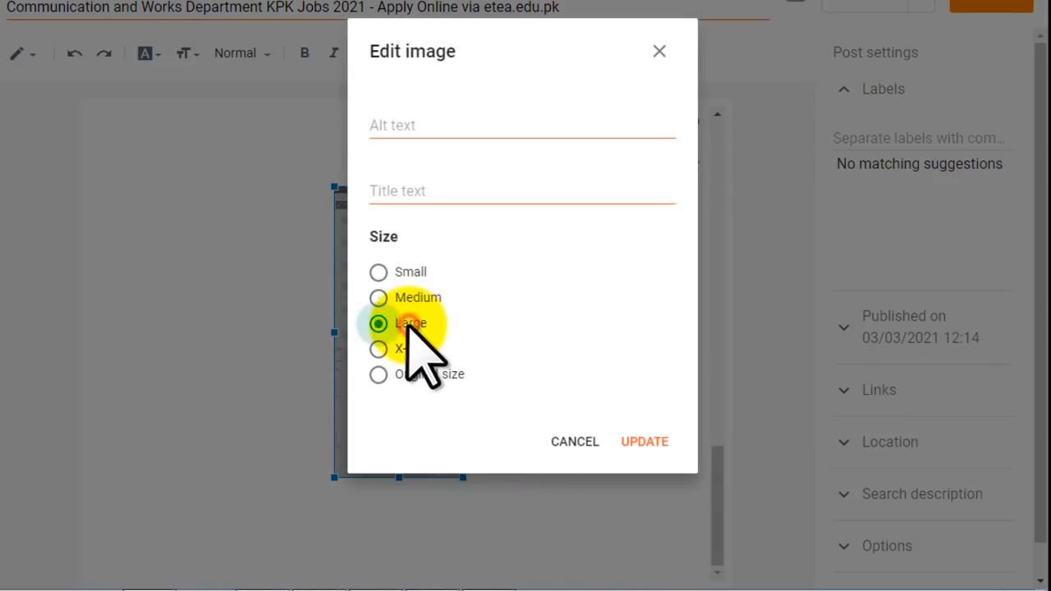
{"action": "left_click", "coordinate": [407, 350]}
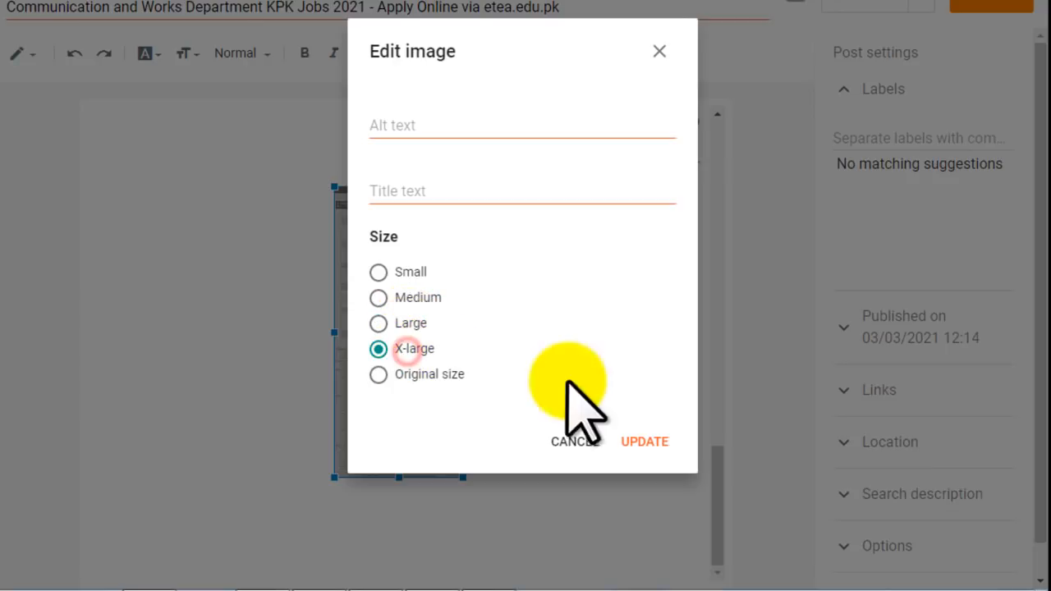
{"action": "left_click", "coordinate": [657, 442]}
{"action": "left_click", "coordinate": [636, 345]}
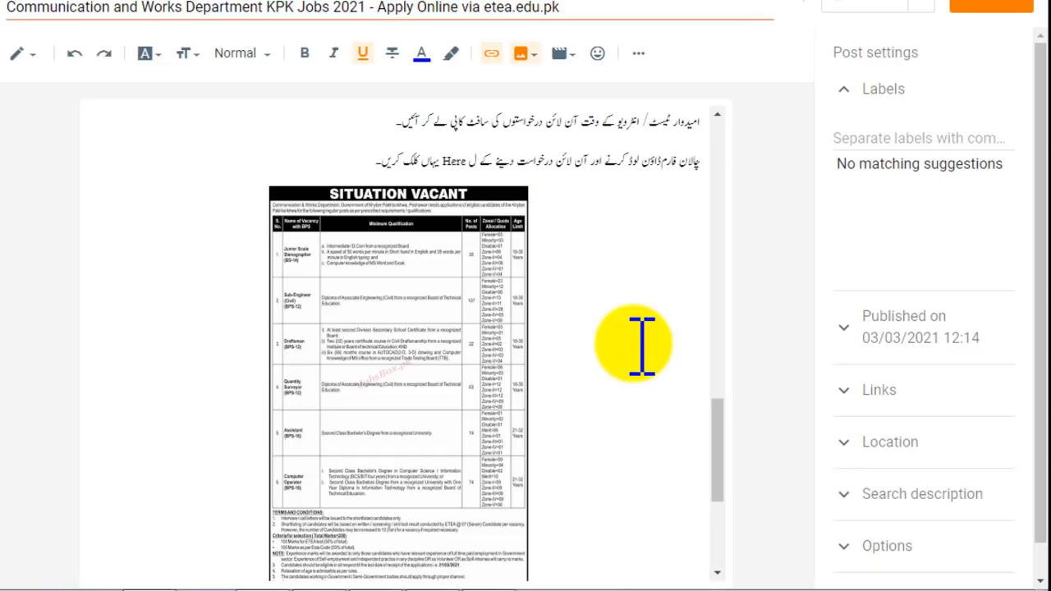
Step: Open the Display Ad text file from the Website folder on Local Disk (F:) and copy all of its ad code
{"action": "scroll", "coordinate": [642, 345], "scroll_direction": "up", "scroll_amount": 10}
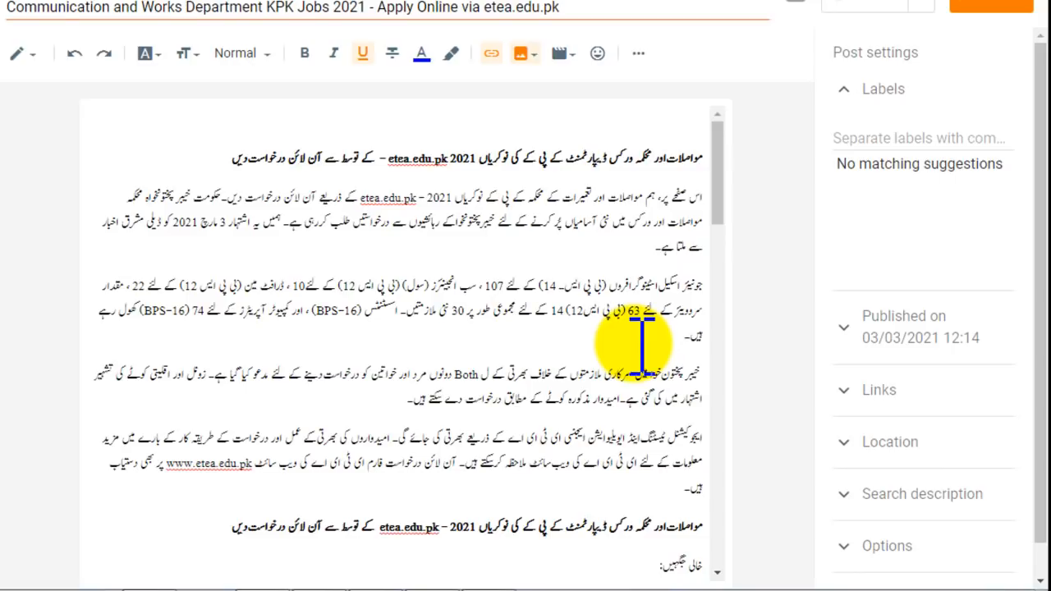
{"action": "scroll", "coordinate": [642, 345], "scroll_direction": "down", "scroll_amount": 2}
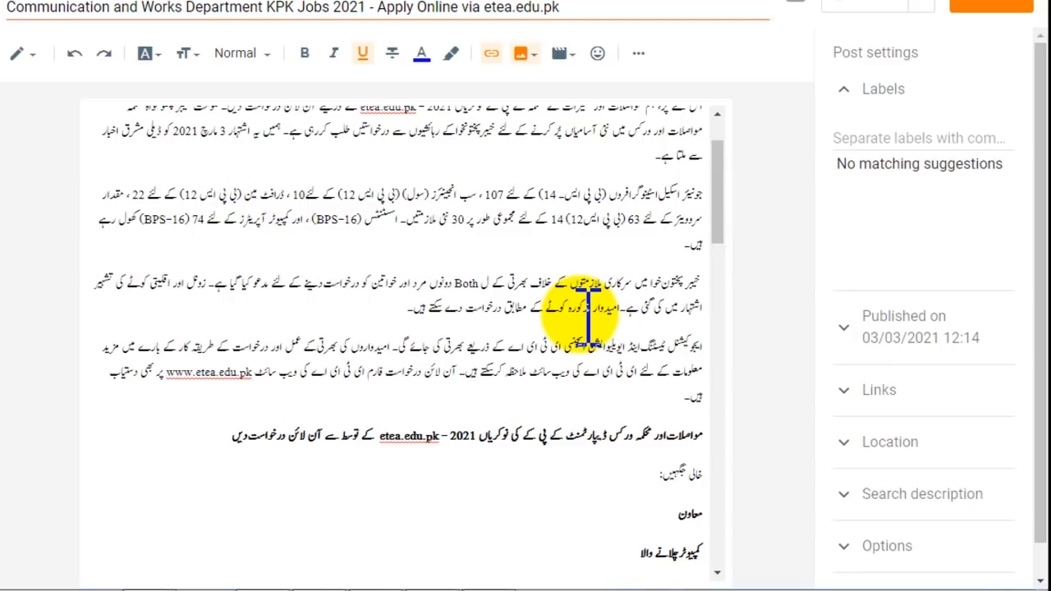
{"action": "scroll", "coordinate": [588, 316], "scroll_direction": "up", "scroll_amount": 2}
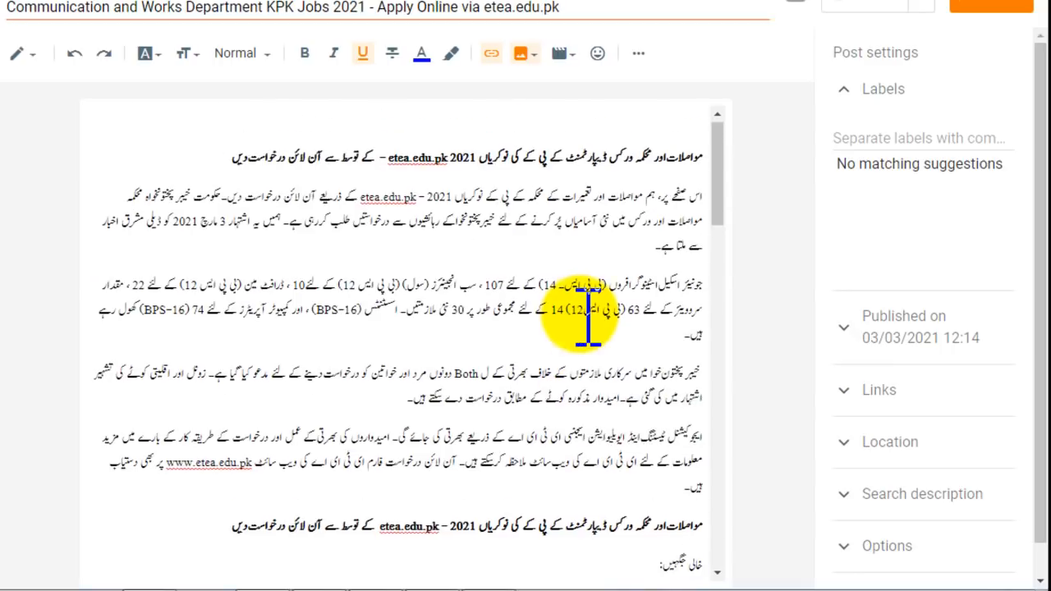
{"action": "scroll", "coordinate": [629, 223], "scroll_direction": "down", "scroll_amount": 10}
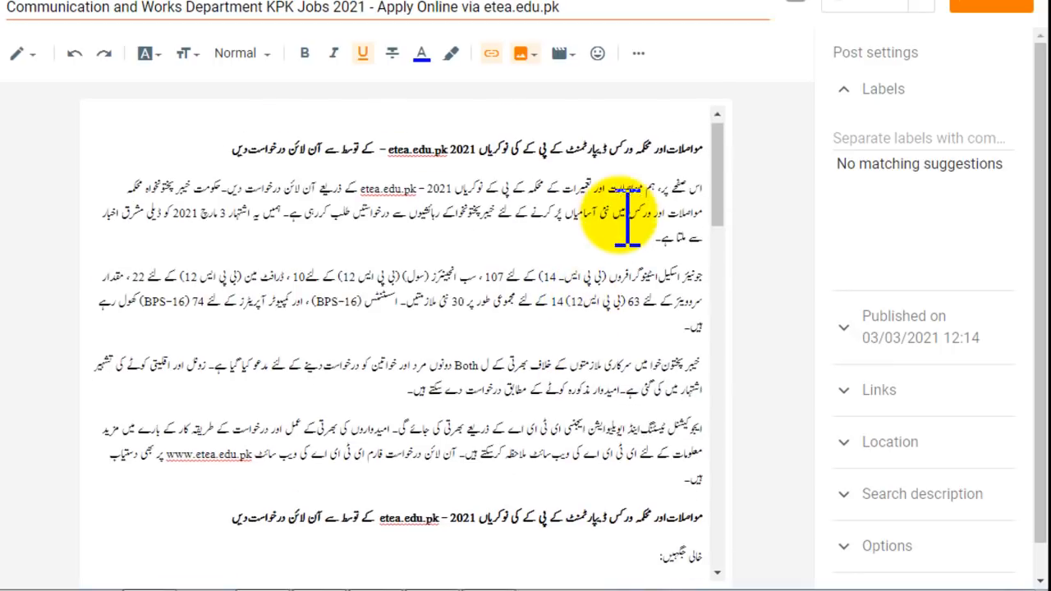
{"action": "left_click", "coordinate": [18, 582]}
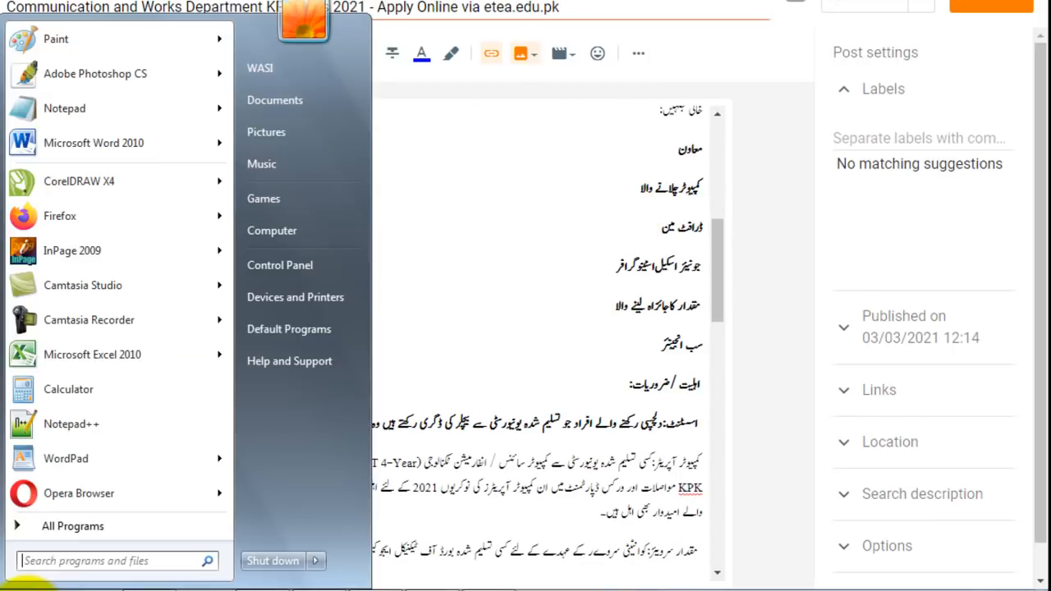
{"action": "left_click", "coordinate": [283, 229]}
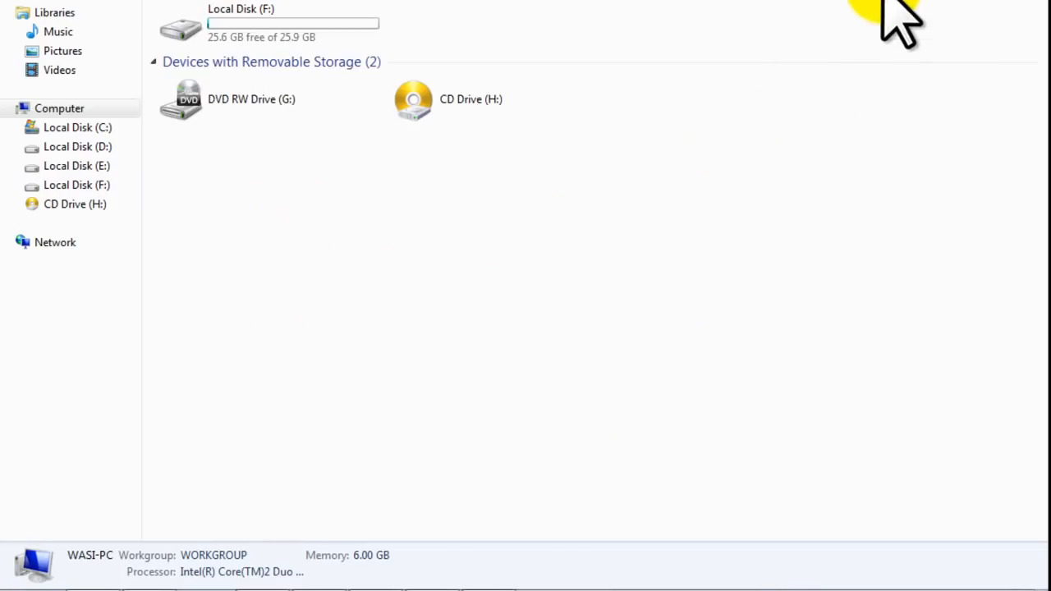
{"action": "double_click", "coordinate": [295, 29]}
{"action": "double_click", "coordinate": [984, 10]}
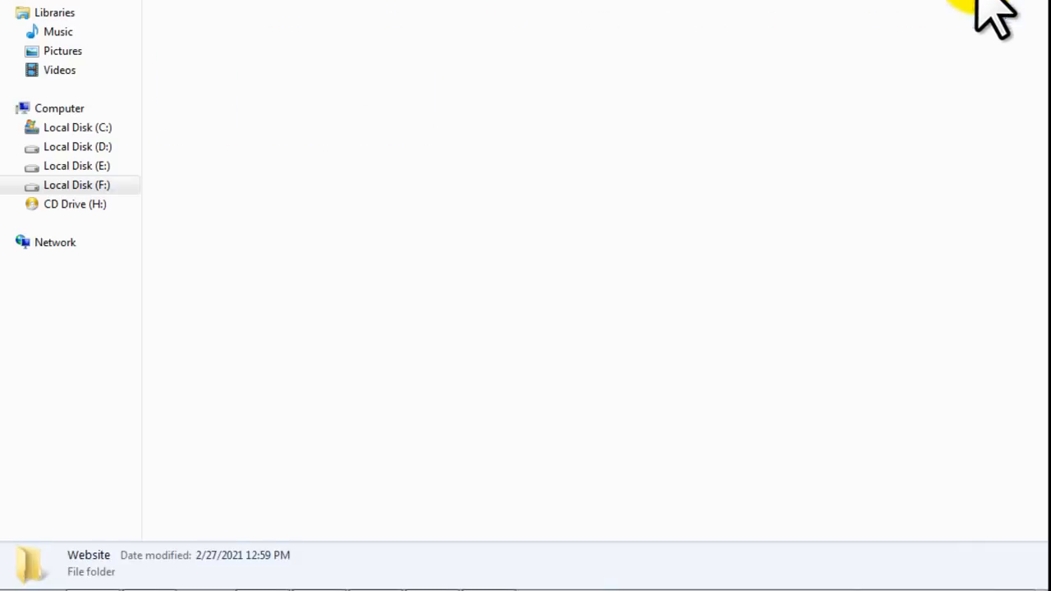
{"action": "double_click", "coordinate": [207, 7]}
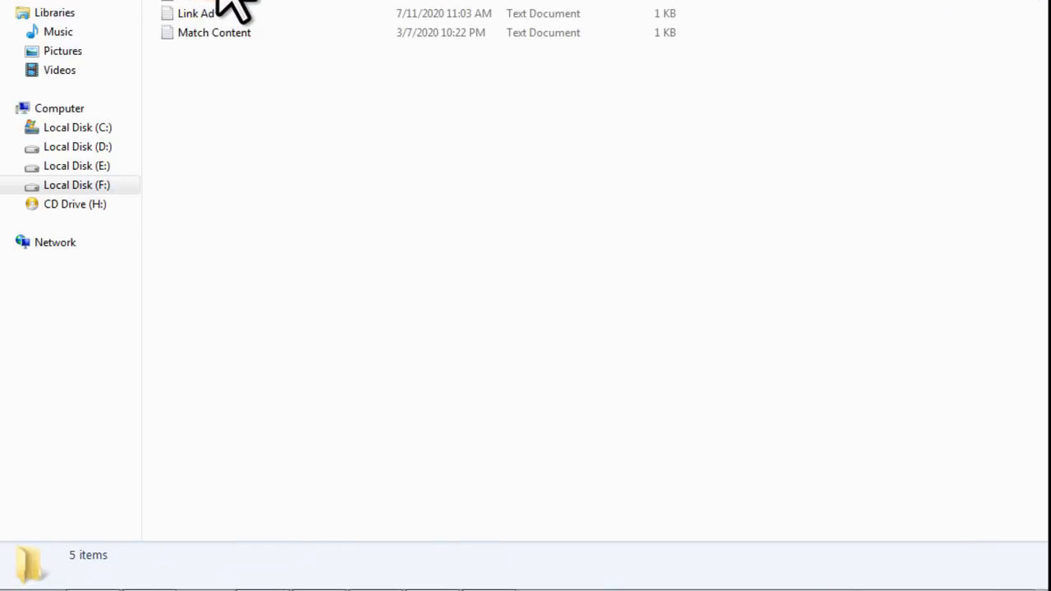
{"action": "double_click", "coordinate": [220, 2]}
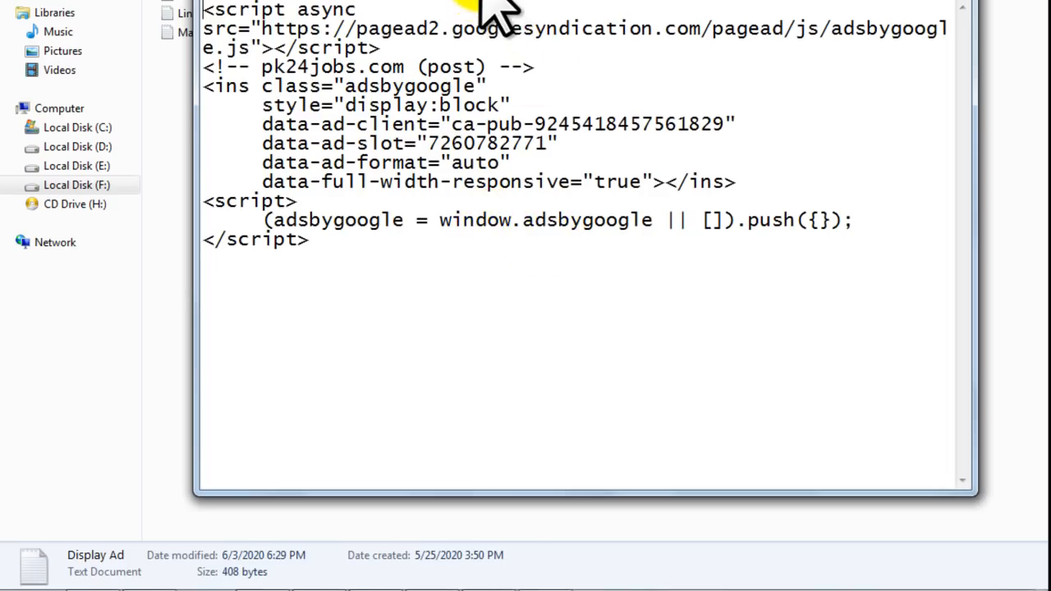
{"action": "double_click", "coordinate": [486, 2]}
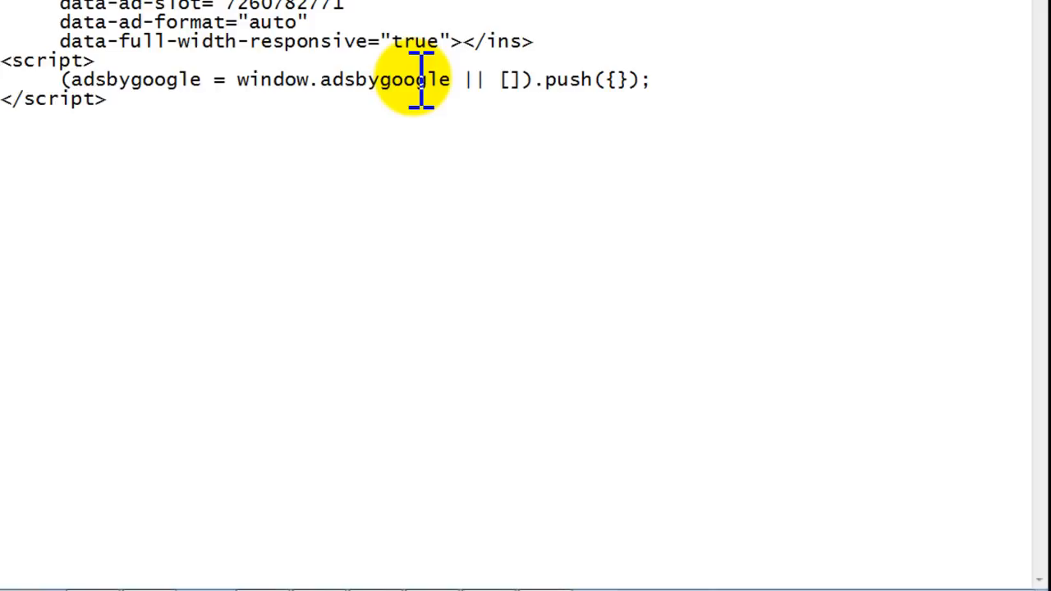
{"action": "key", "text": "ctrl+a"}
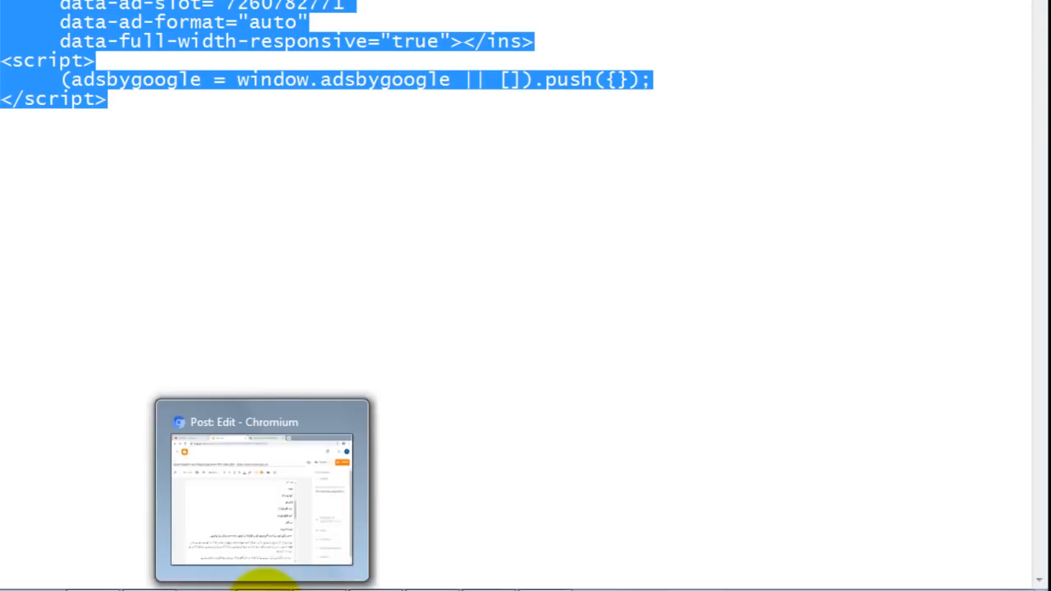
Step: Return to the Blogger post and add a short placeholder word on a new line below the first Urdu heading
{"action": "left_click", "coordinate": [261, 585]}
{"action": "scroll", "coordinate": [510, 214], "scroll_direction": "down", "scroll_amount": 4}
{"action": "scroll", "coordinate": [526, 256], "scroll_direction": "up", "scroll_amount": 9}
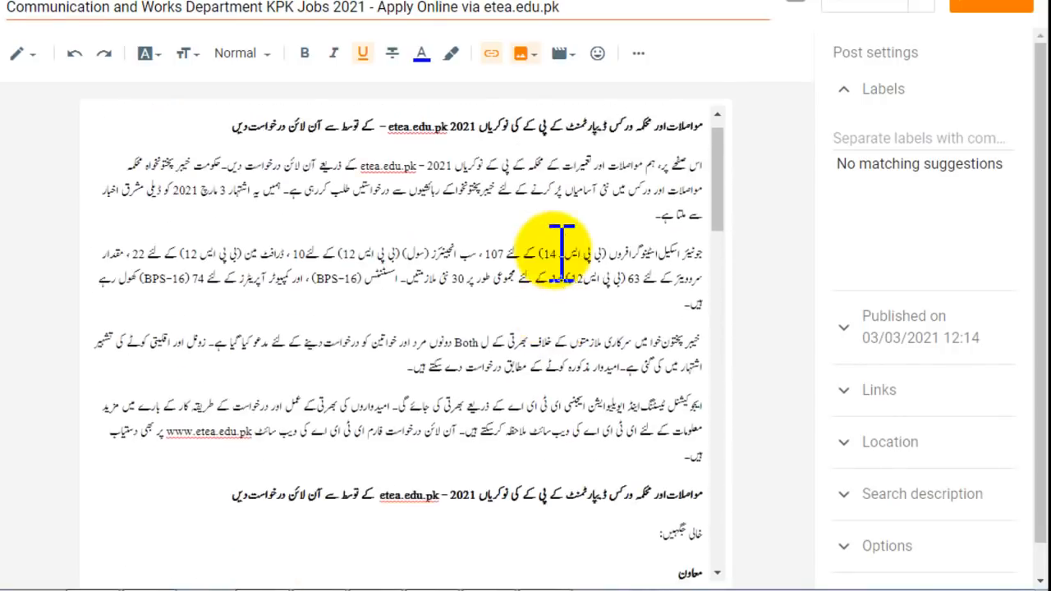
{"action": "scroll", "coordinate": [606, 364], "scroll_direction": "down", "scroll_amount": 3}
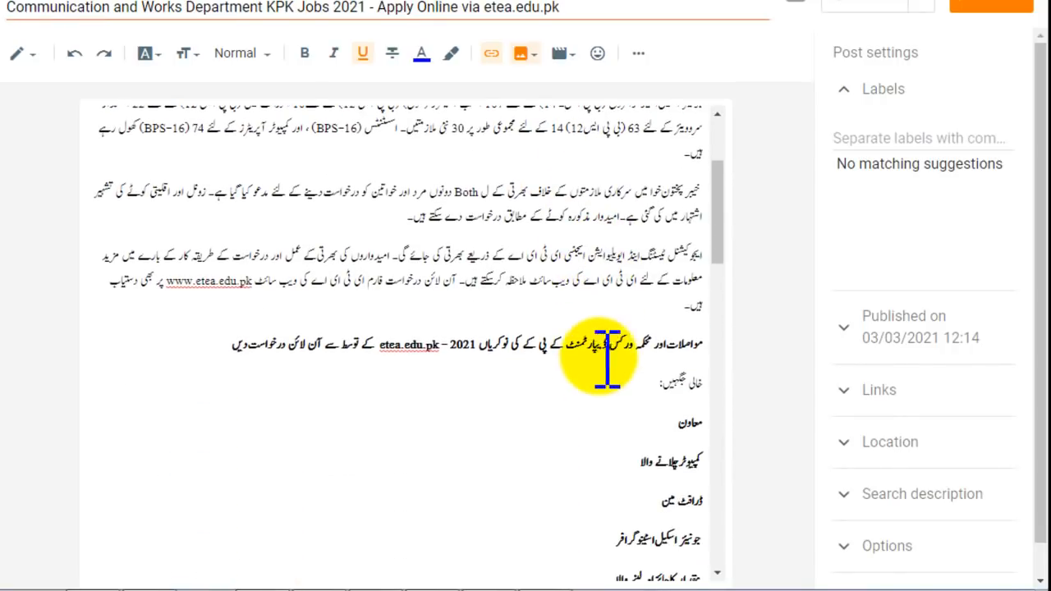
{"action": "scroll", "coordinate": [592, 247], "scroll_direction": "up", "scroll_amount": 4}
{"action": "left_click", "coordinate": [171, 159]}
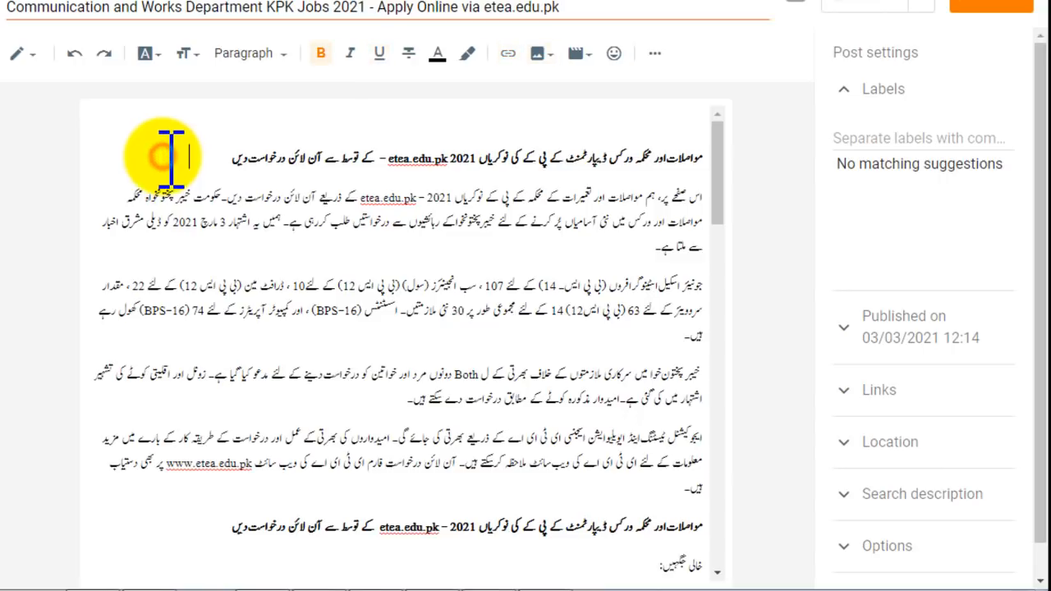
{"action": "key", "text": "Return"}
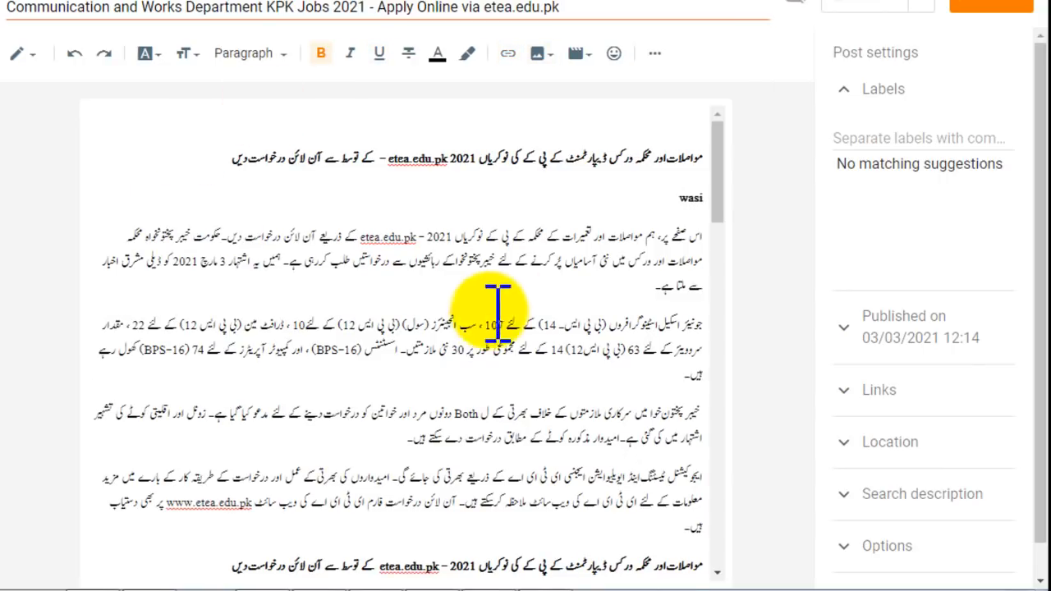
Step: Add the placeholder word on a new line above the second Urdu heading and on another above the advertisement image
{"action": "scroll", "coordinate": [575, 279], "scroll_direction": "down", "scroll_amount": 3}
{"action": "left_click", "coordinate": [635, 338]}
{"action": "key", "text": "Return"}
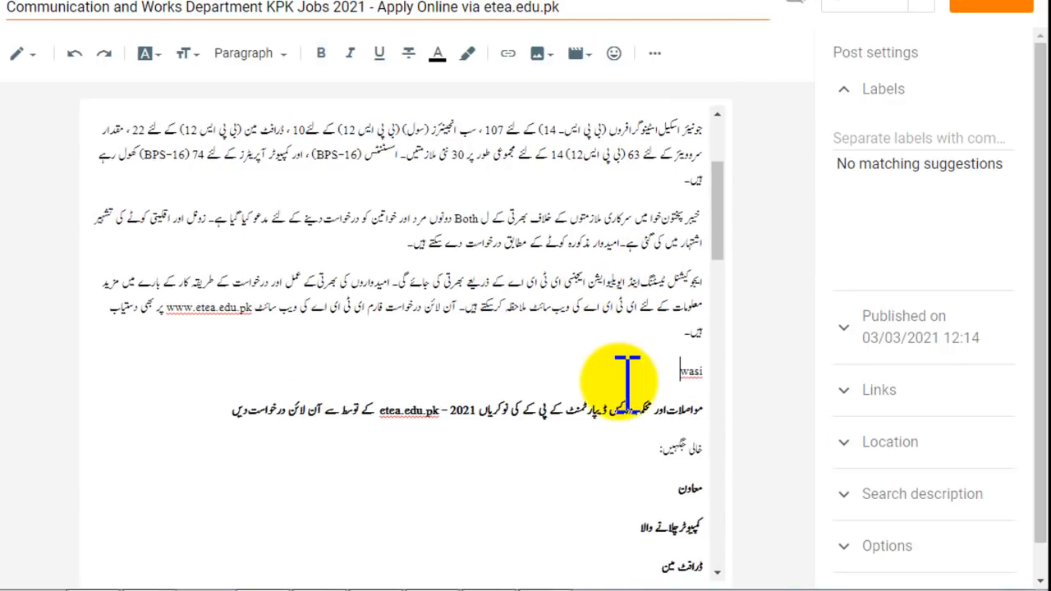
{"action": "scroll", "coordinate": [629, 378], "scroll_direction": "down", "scroll_amount": 10}
{"action": "scroll", "coordinate": [579, 279], "scroll_direction": "up", "scroll_amount": 3}
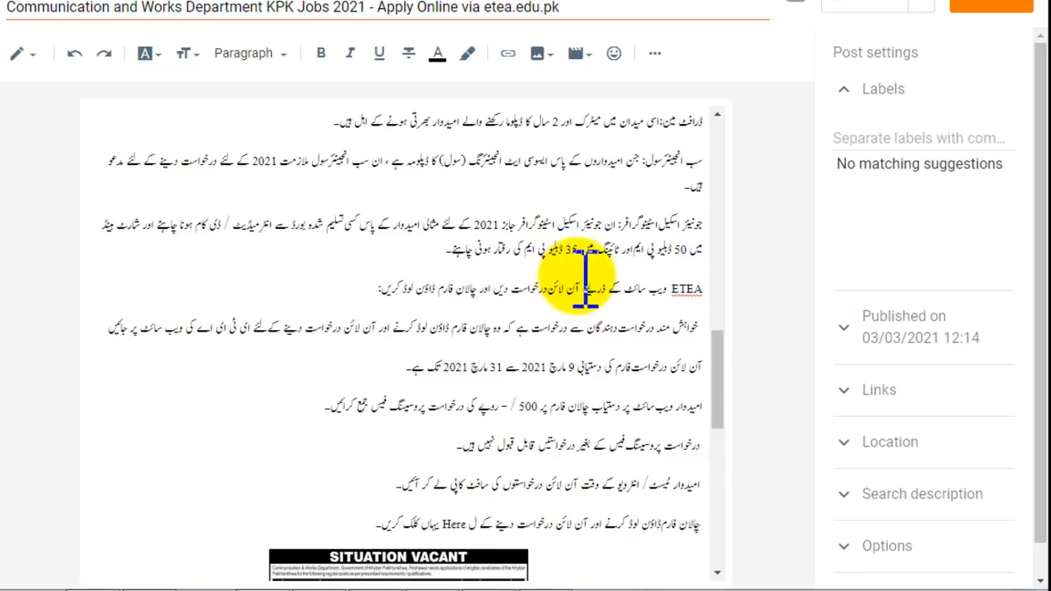
{"action": "scroll", "coordinate": [583, 281], "scroll_direction": "up", "scroll_amount": 4}
{"action": "scroll", "coordinate": [584, 271], "scroll_direction": "down", "scroll_amount": 9}
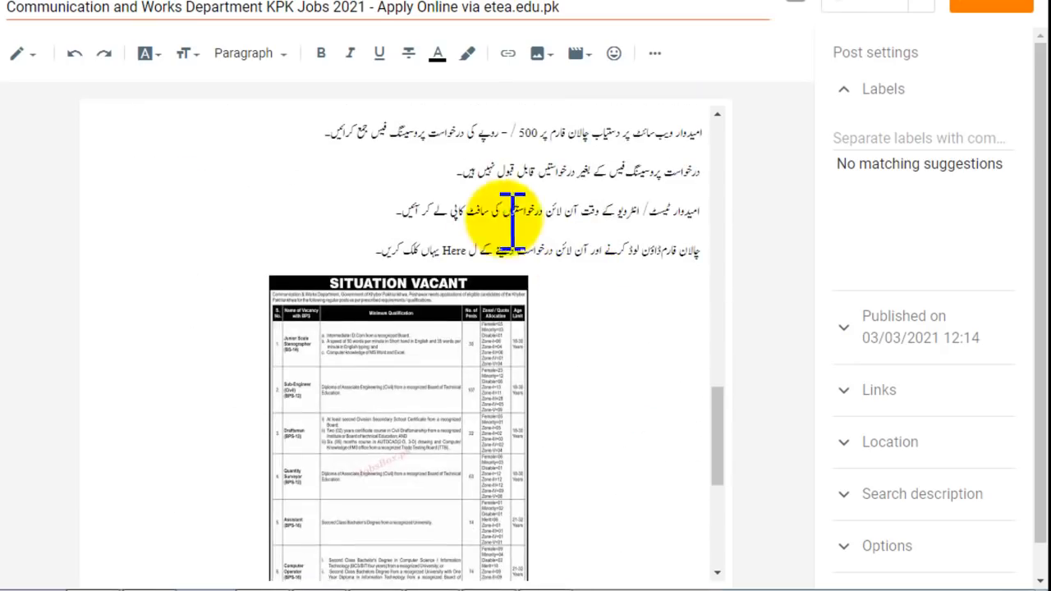
{"action": "left_click", "coordinate": [342, 248]}
{"action": "key", "text": "Return"}
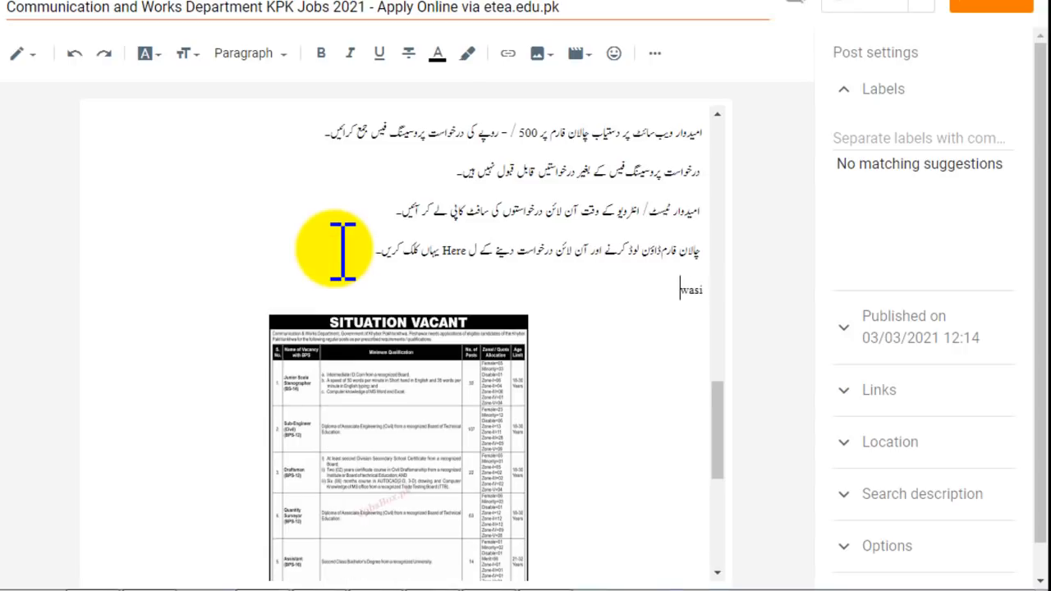
Step: Switch the post to HTML view and check that the keyboard language is English (United States)
{"action": "left_click", "coordinate": [34, 56]}
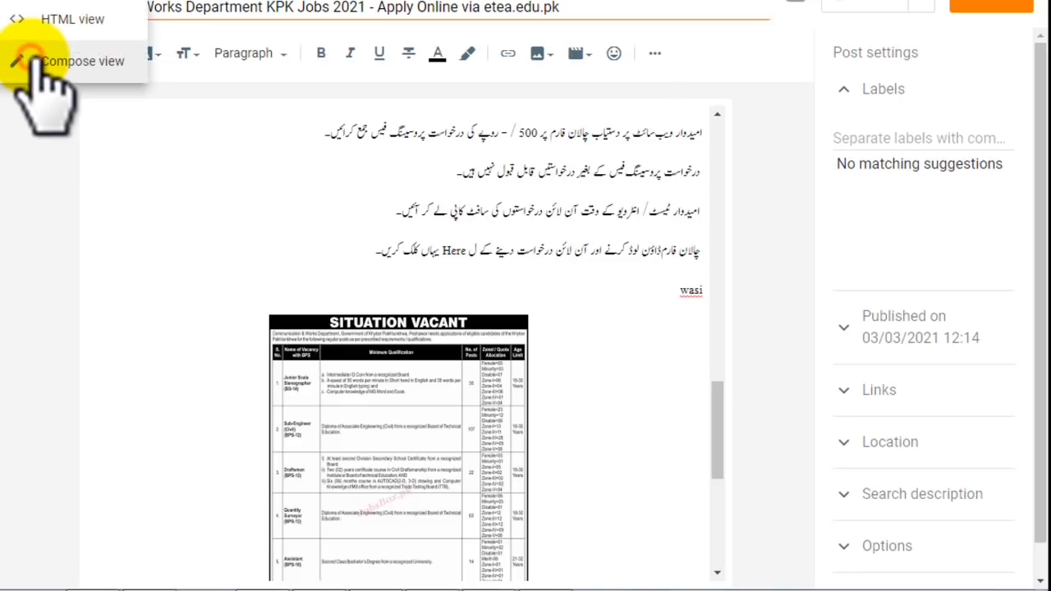
{"action": "left_click", "coordinate": [74, 22]}
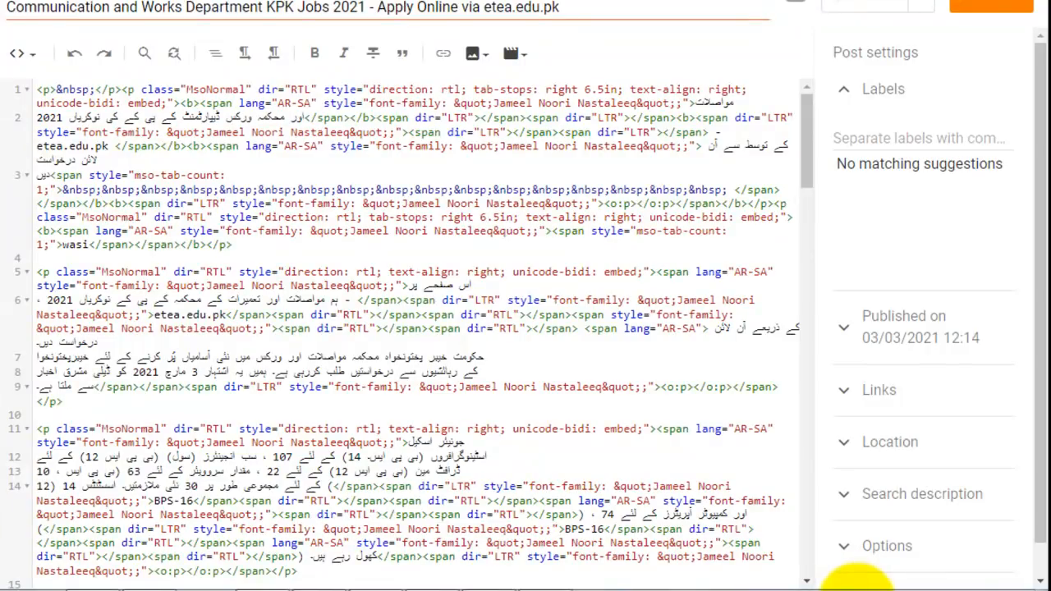
{"action": "left_click", "coordinate": [846, 584]}
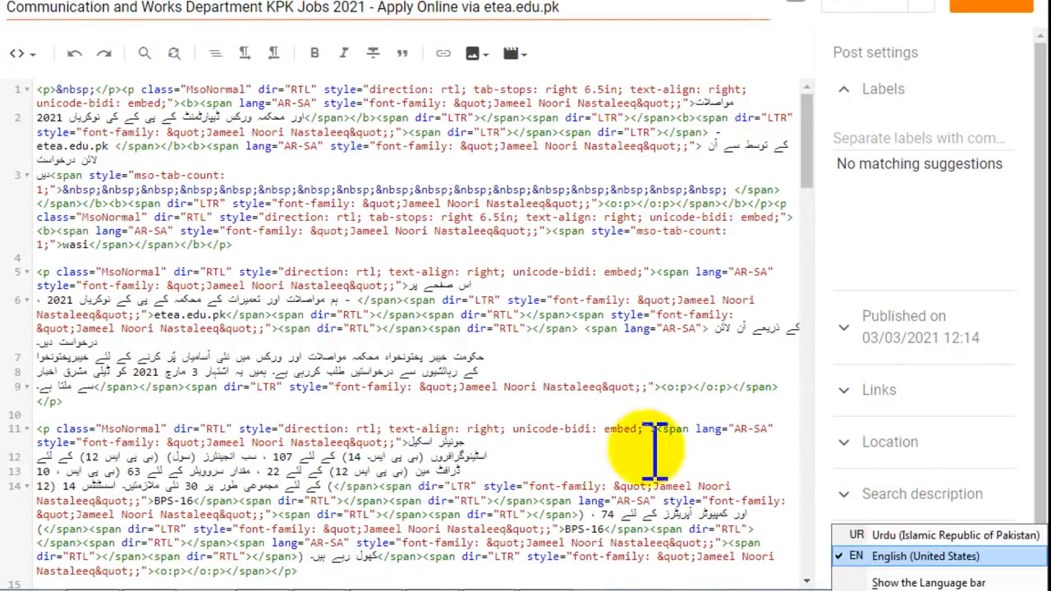
{"action": "left_click", "coordinate": [376, 197]}
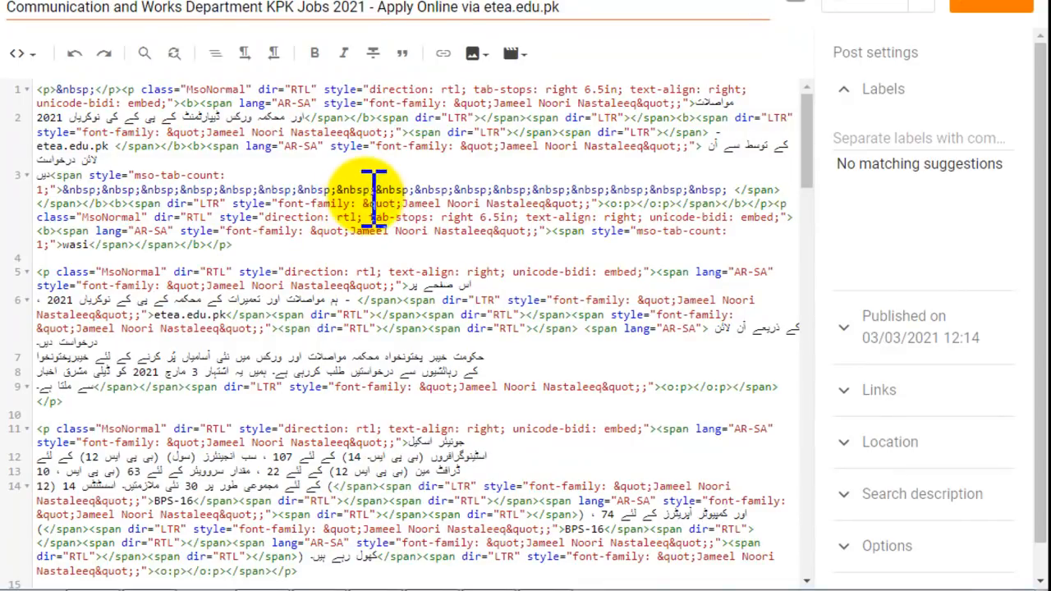
Step: Search the HTML for the placeholder word and replace the one above the second Urdu heading with the copied ad code
{"action": "key", "text": "ctrl+f"}
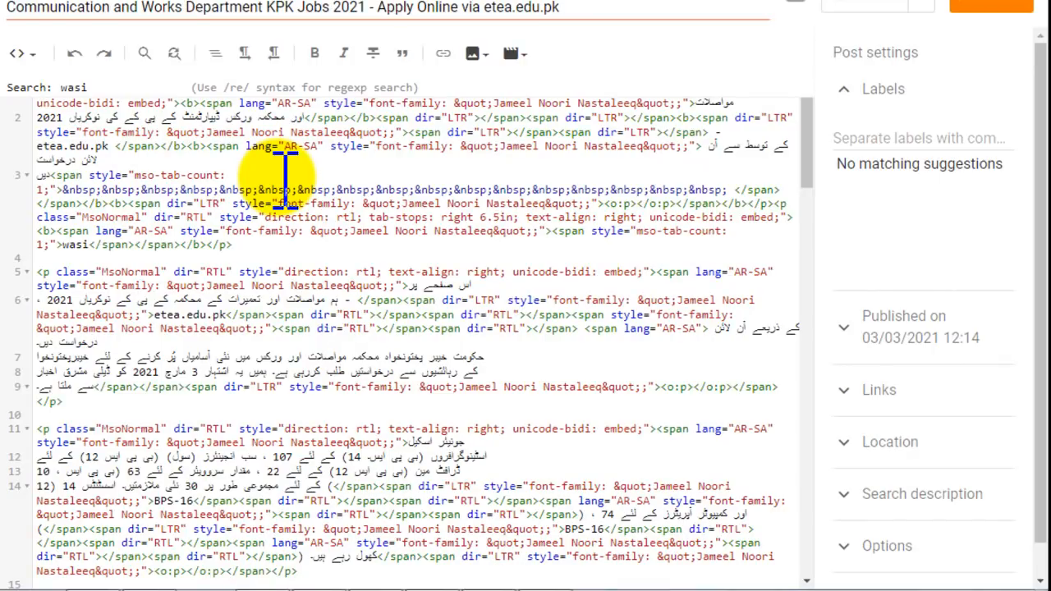
{"action": "left_click", "coordinate": [452, 284]}
{"action": "key", "text": "ctrl+f"}
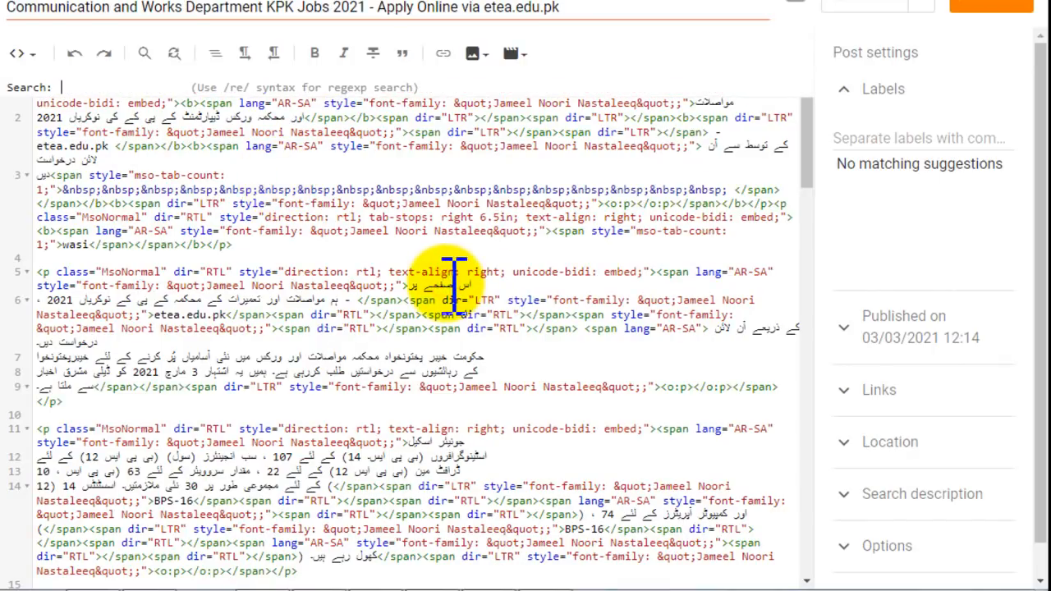
{"action": "type", "text": "wasi"}
{"action": "key", "text": "Return"}
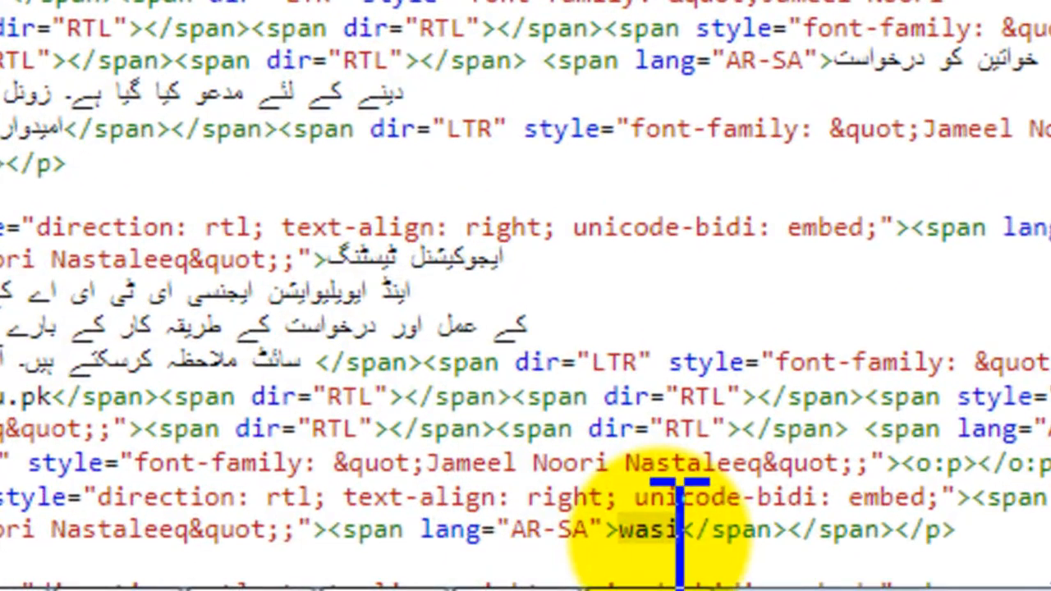
{"action": "left_click", "coordinate": [678, 530]}
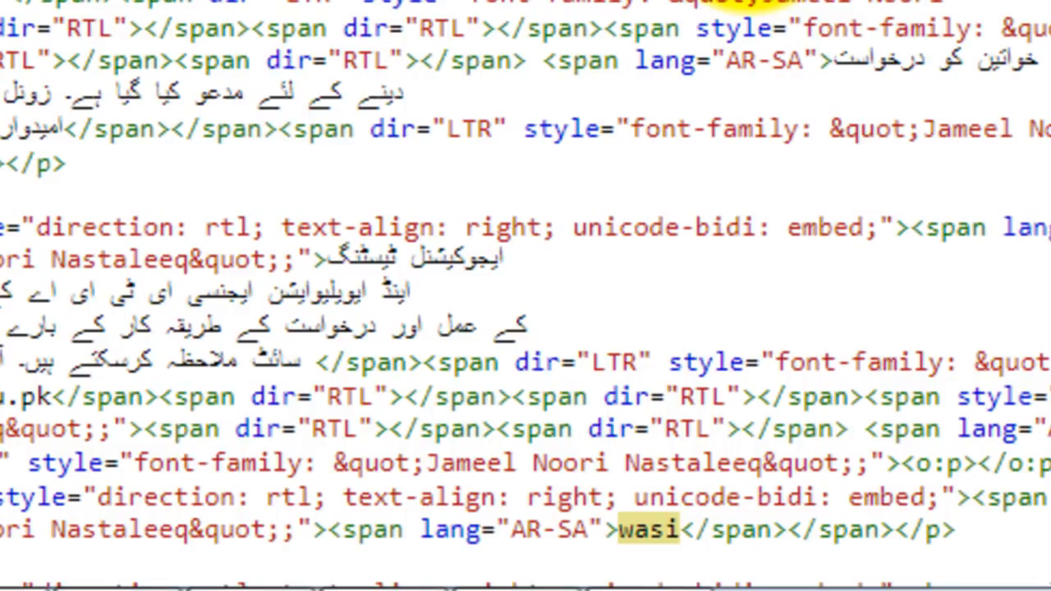
{"action": "key", "text": "ctrl+v"}
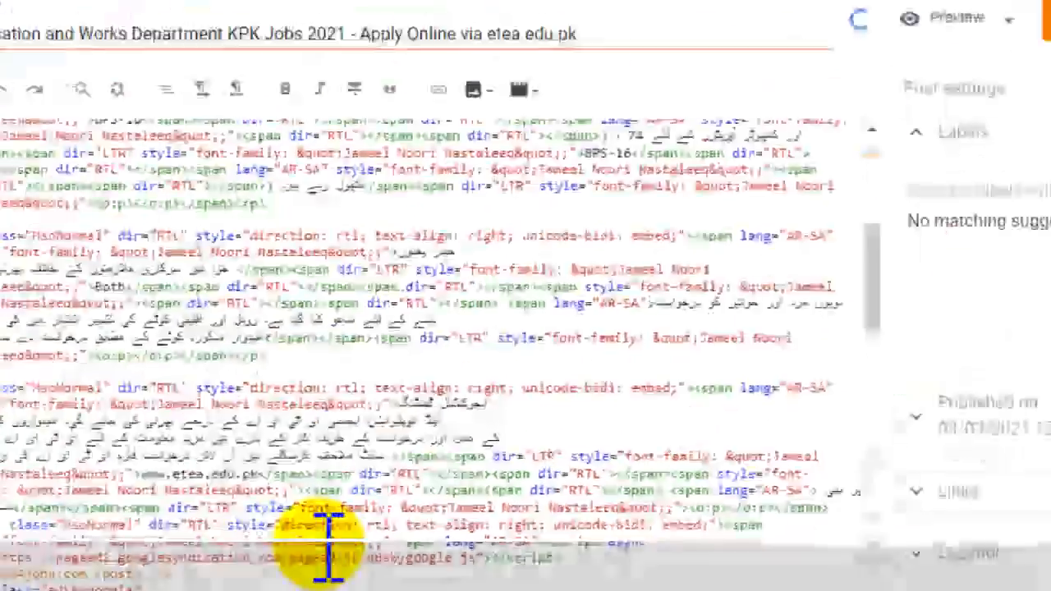
Step: Replace the remaining placeholder words, above the advertisement image and below the first Urdu heading, with the ad code
{"action": "scroll", "coordinate": [350, 580], "scroll_direction": "down", "scroll_amount": 20}
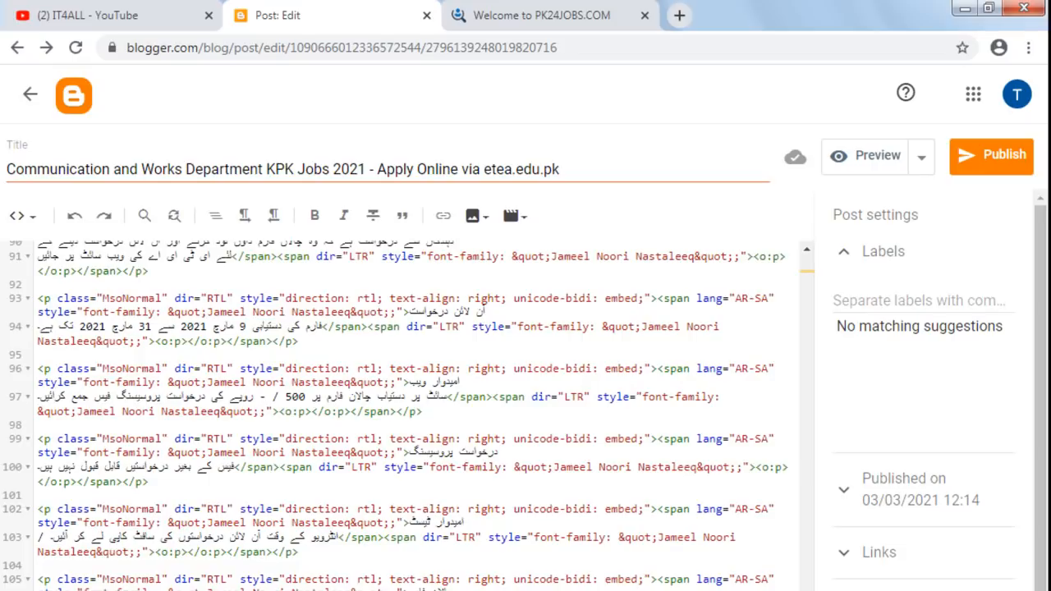
{"action": "scroll", "coordinate": [403, 411], "scroll_direction": "down", "scroll_amount": 2}
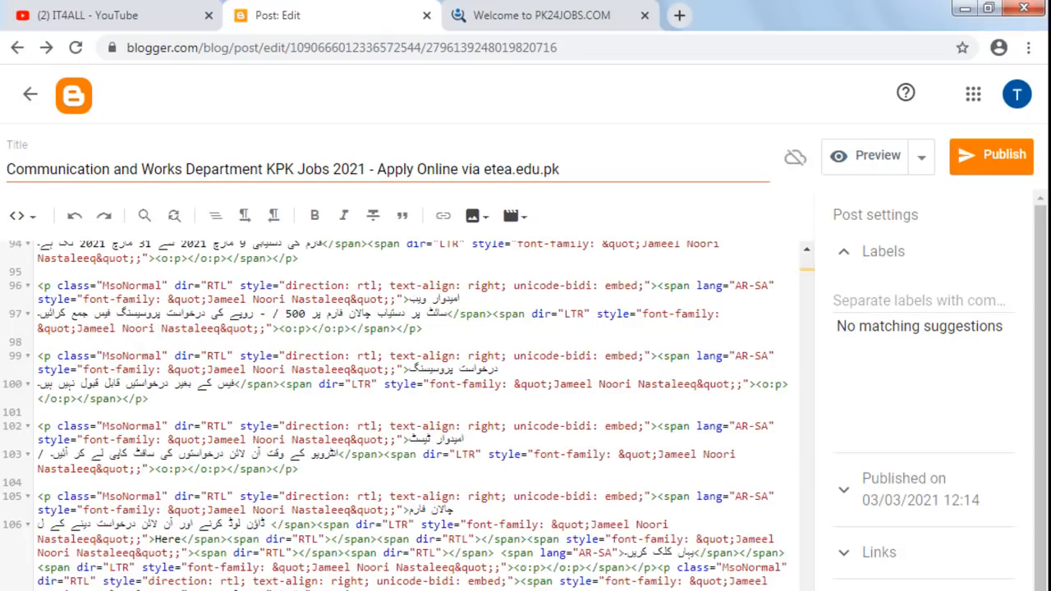
{"action": "key", "text": "ctrl+f"}
{"action": "key", "text": "Return"}
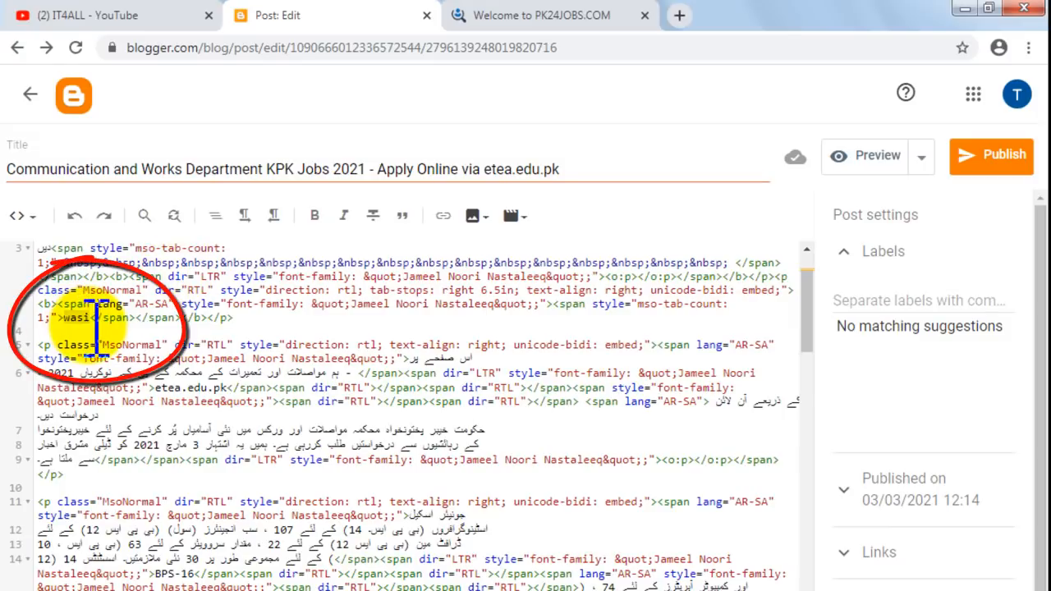
{"action": "key", "text": "ctrl+v"}
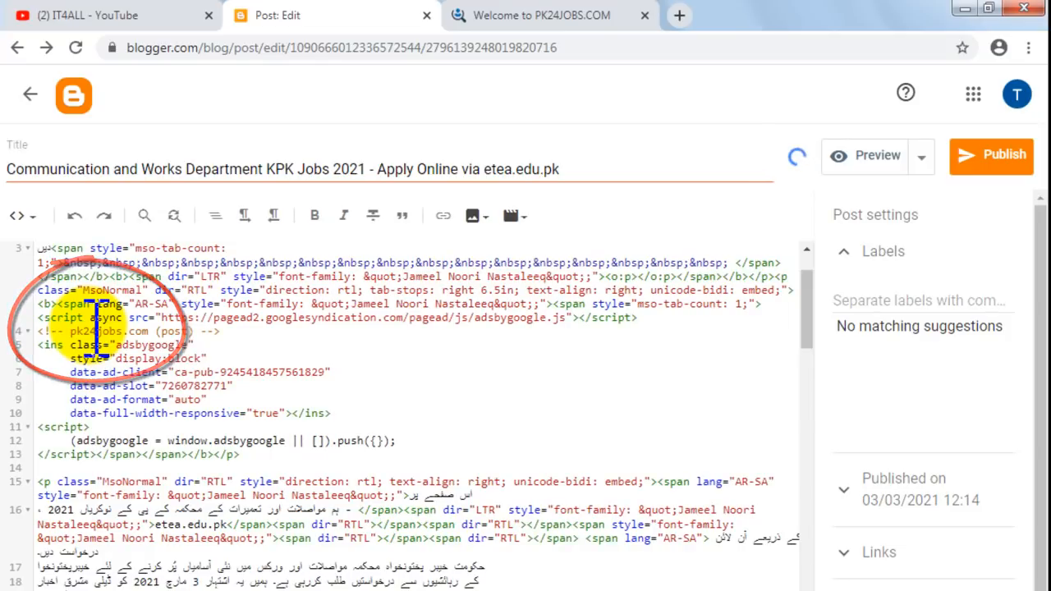
Step: Return the post to Compose view and publish it to the blog
{"action": "left_click", "coordinate": [34, 216]}
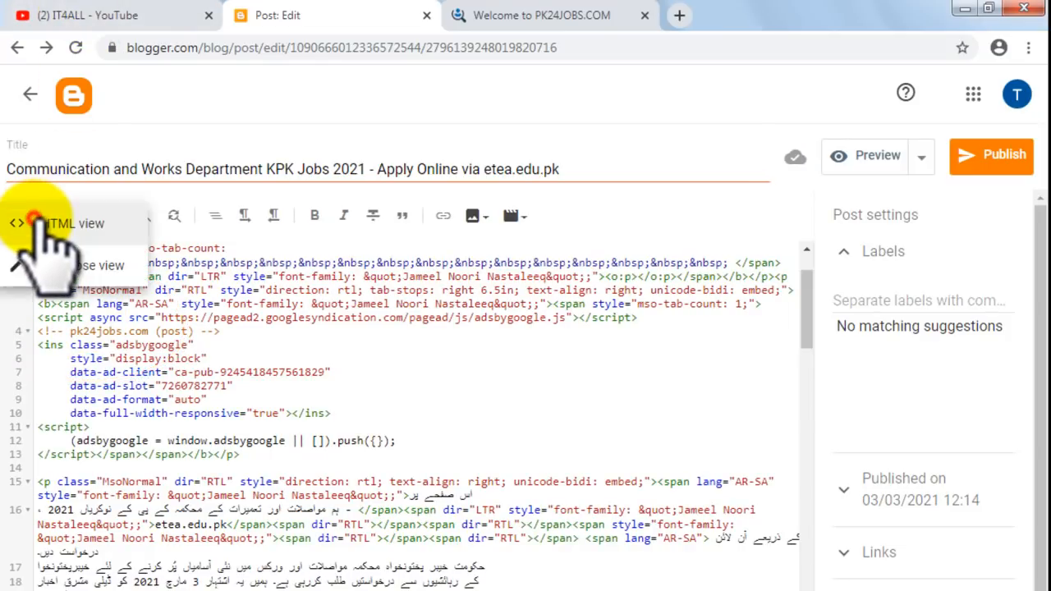
{"action": "left_click", "coordinate": [110, 264]}
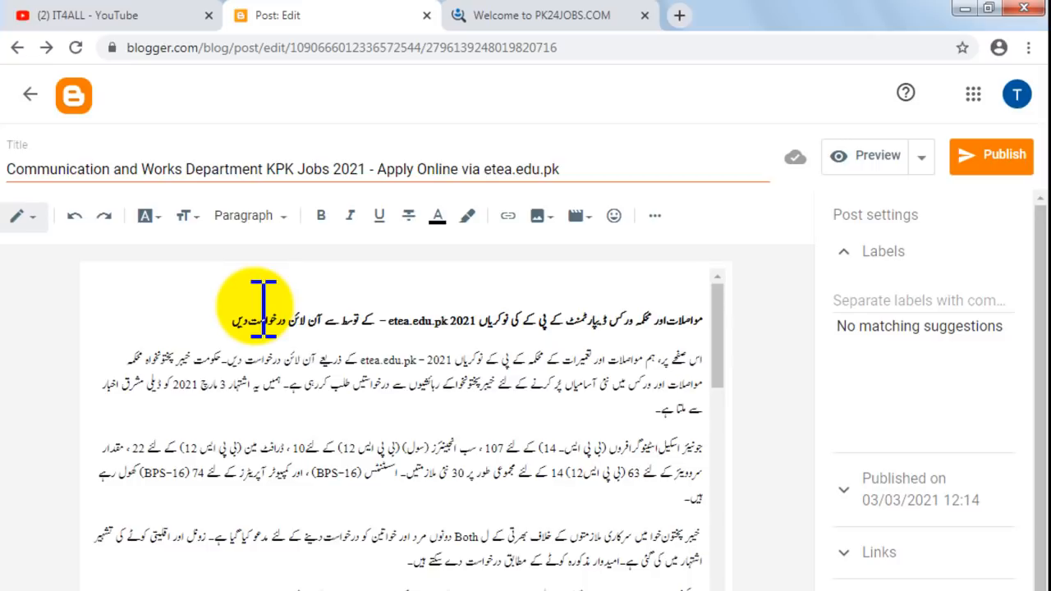
{"action": "scroll", "coordinate": [526, 427], "scroll_direction": "down", "scroll_amount": 10}
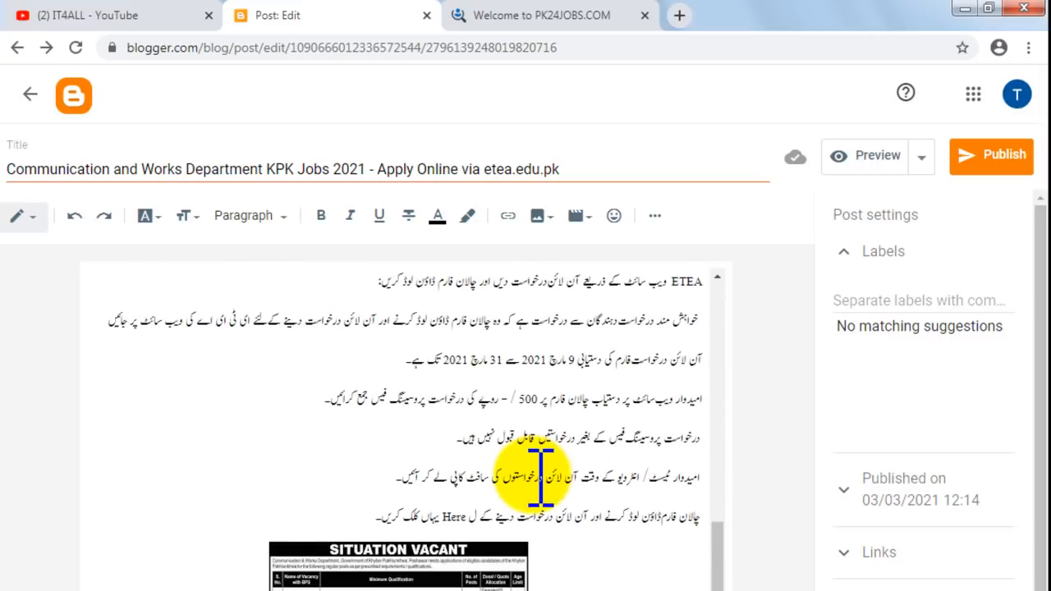
{"action": "scroll", "coordinate": [540, 476], "scroll_direction": "down", "scroll_amount": 3}
{"action": "scroll", "coordinate": [541, 477], "scroll_direction": "up", "scroll_amount": 10}
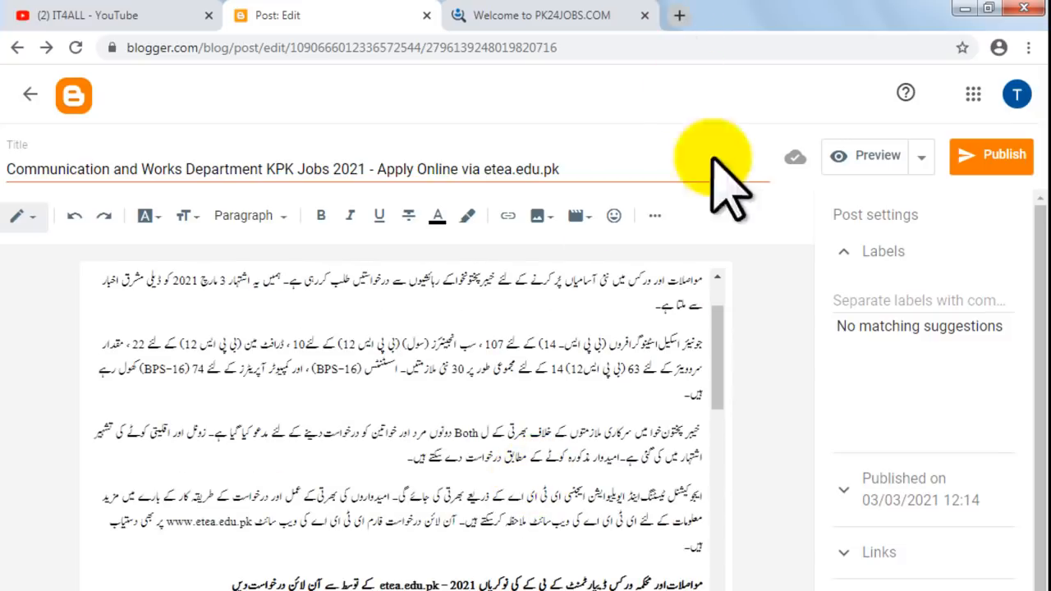
{"action": "left_click", "coordinate": [1000, 157]}
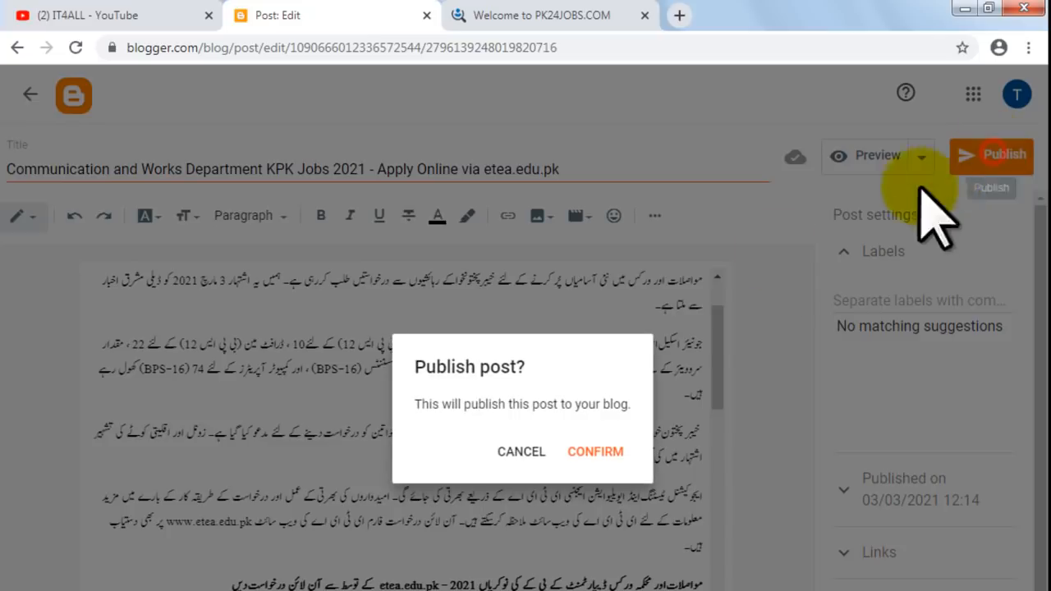
{"action": "left_click", "coordinate": [605, 452]}
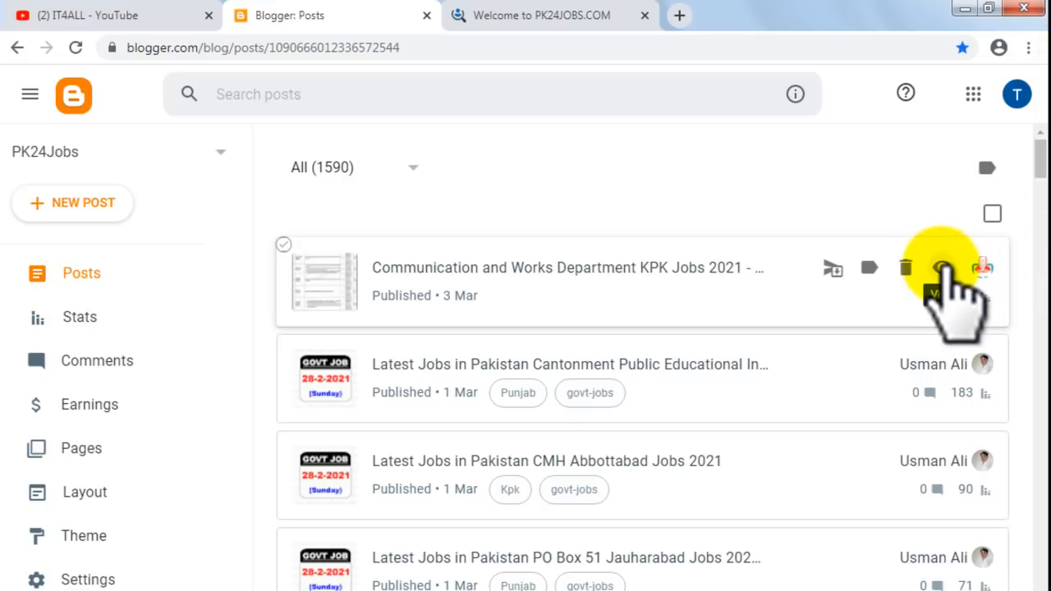
Step: Open the published Communication and Works Department post in a separate tab and examine its text, ad spaces and advertisement image
{"action": "right_click", "coordinate": [942, 268]}
{"action": "left_click", "coordinate": [870, 278]}
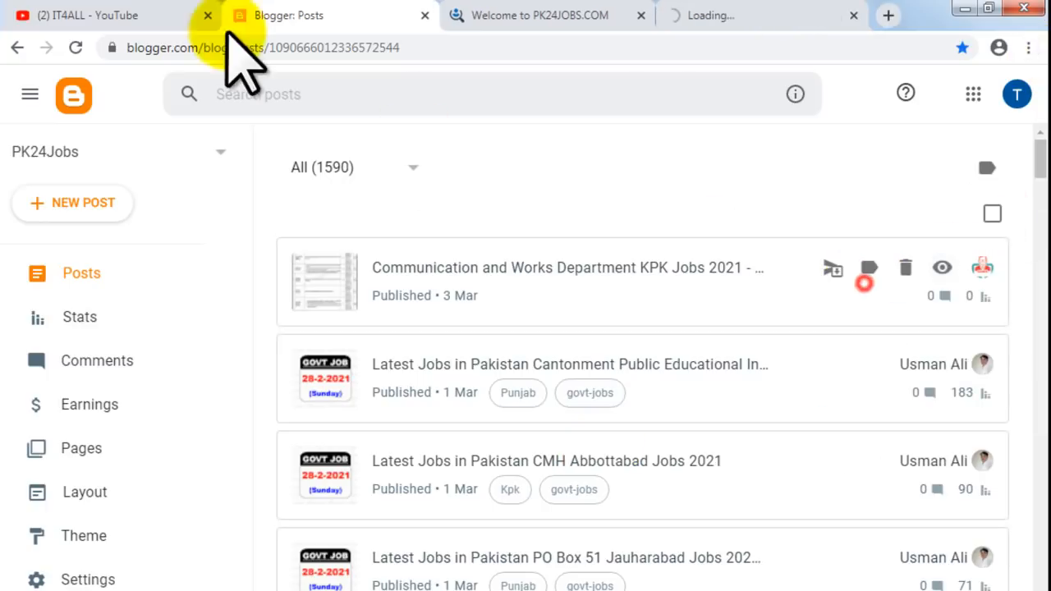
{"action": "left_click", "coordinate": [737, 12]}
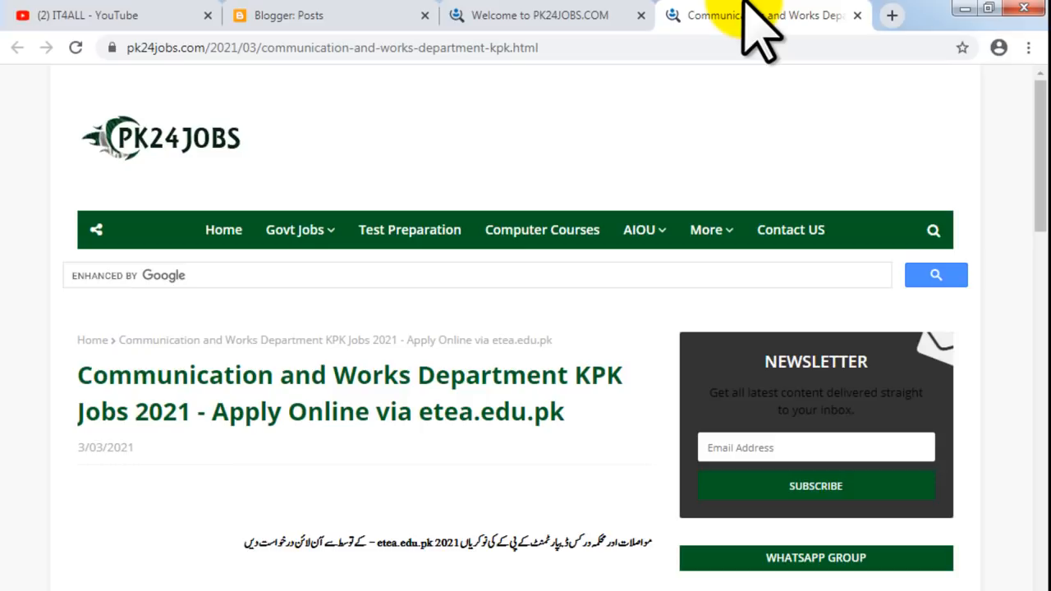
{"action": "scroll", "coordinate": [504, 183], "scroll_direction": "down", "scroll_amount": 5}
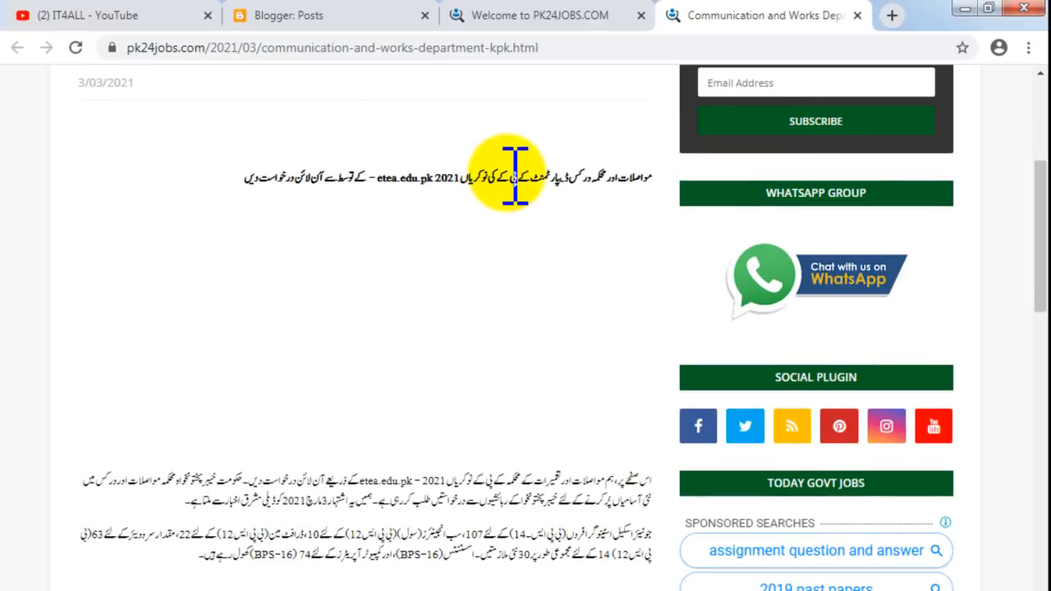
{"action": "left_click", "coordinate": [194, 213]}
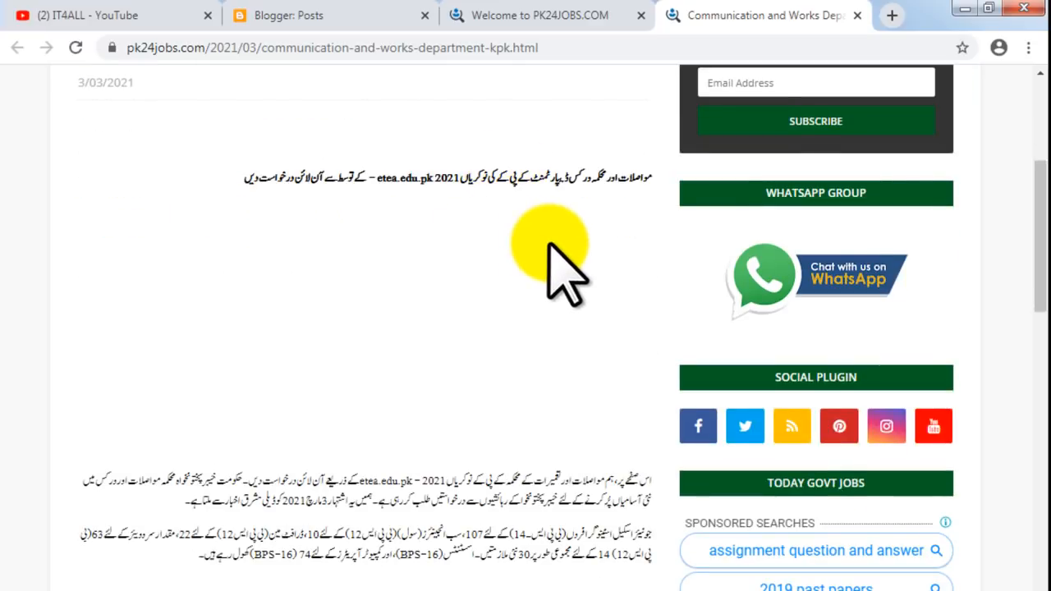
{"action": "scroll", "coordinate": [552, 345], "scroll_direction": "down", "scroll_amount": 5}
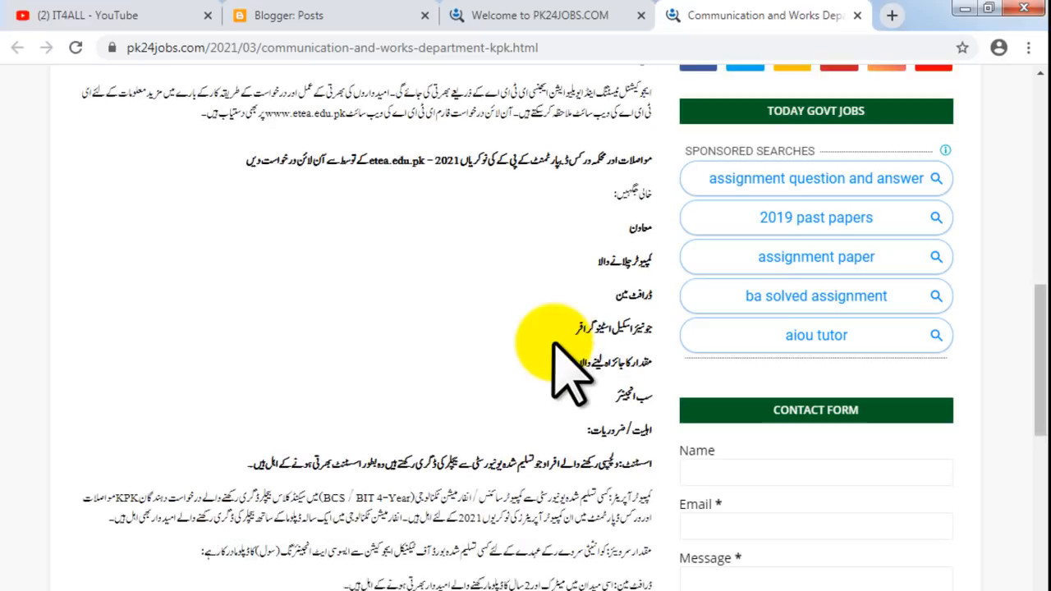
{"action": "scroll", "coordinate": [555, 345], "scroll_direction": "down", "scroll_amount": 10}
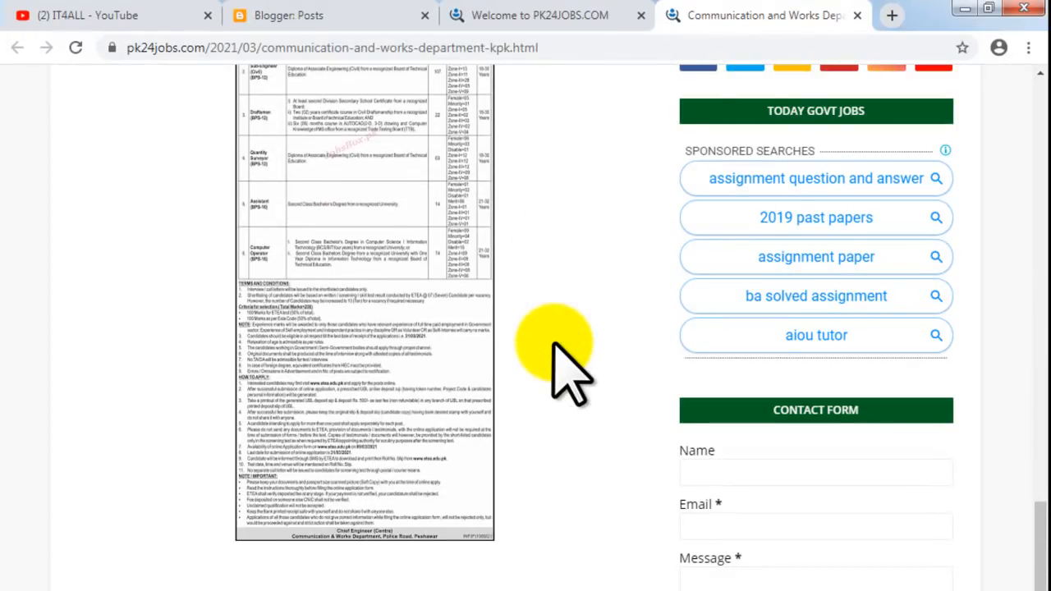
{"action": "scroll", "coordinate": [555, 345], "scroll_direction": "up", "scroll_amount": 8}
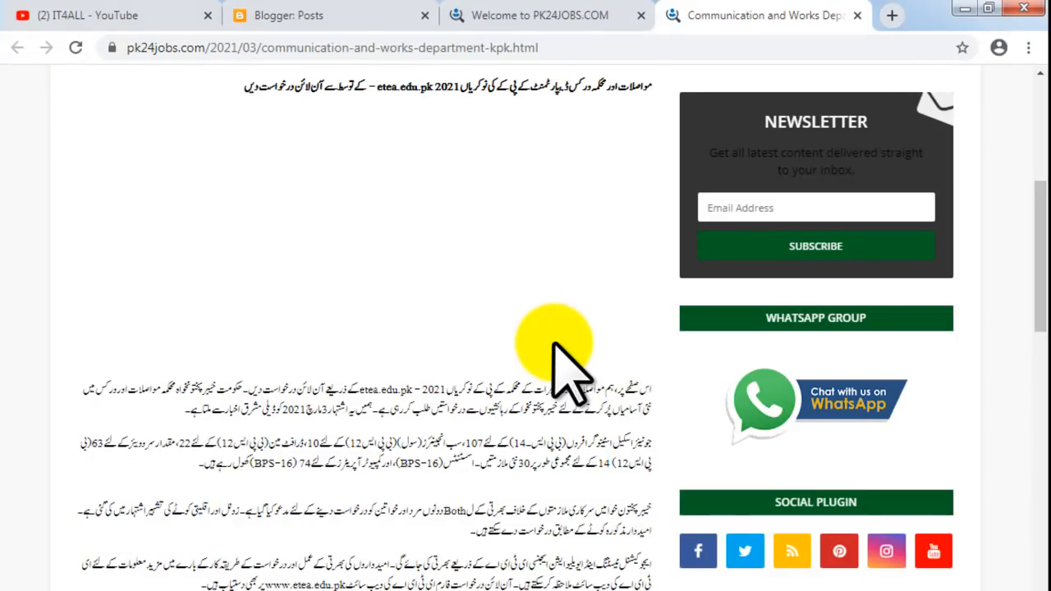
Step: Switch to the Word document and look through the formatted Urdu translation
{"action": "mouse_move", "coordinate": [563, 20]}
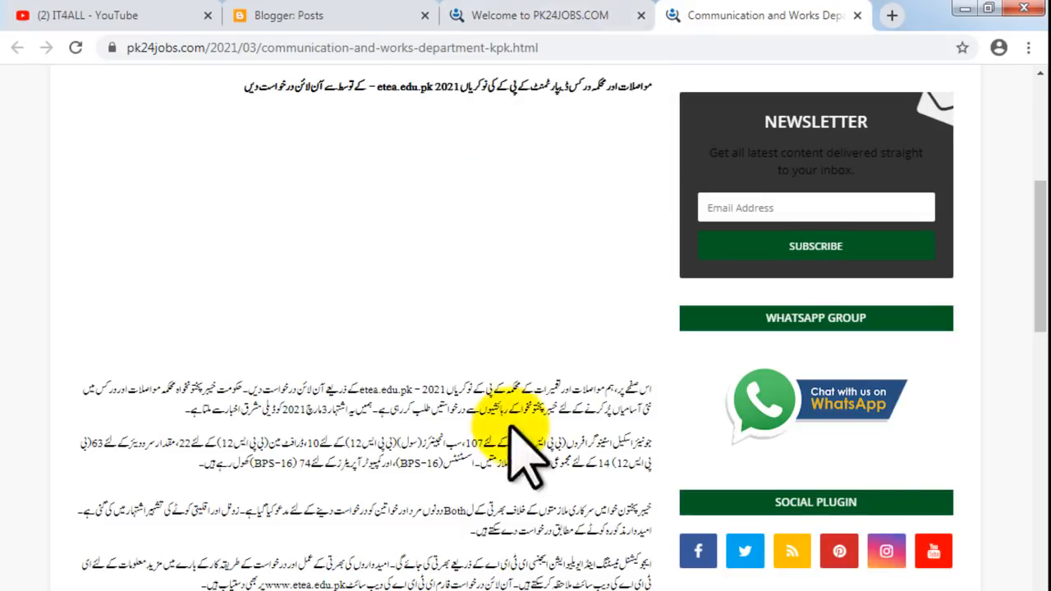
{"action": "scroll", "coordinate": [504, 422], "scroll_direction": "down", "scroll_amount": 6}
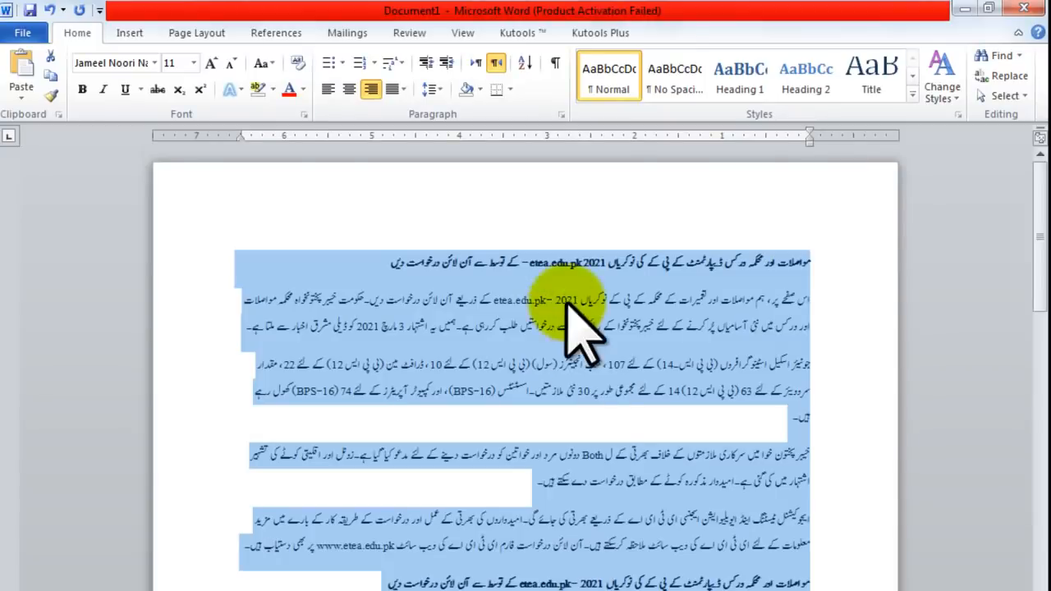
{"action": "scroll", "coordinate": [567, 365], "scroll_direction": "down", "scroll_amount": 5}
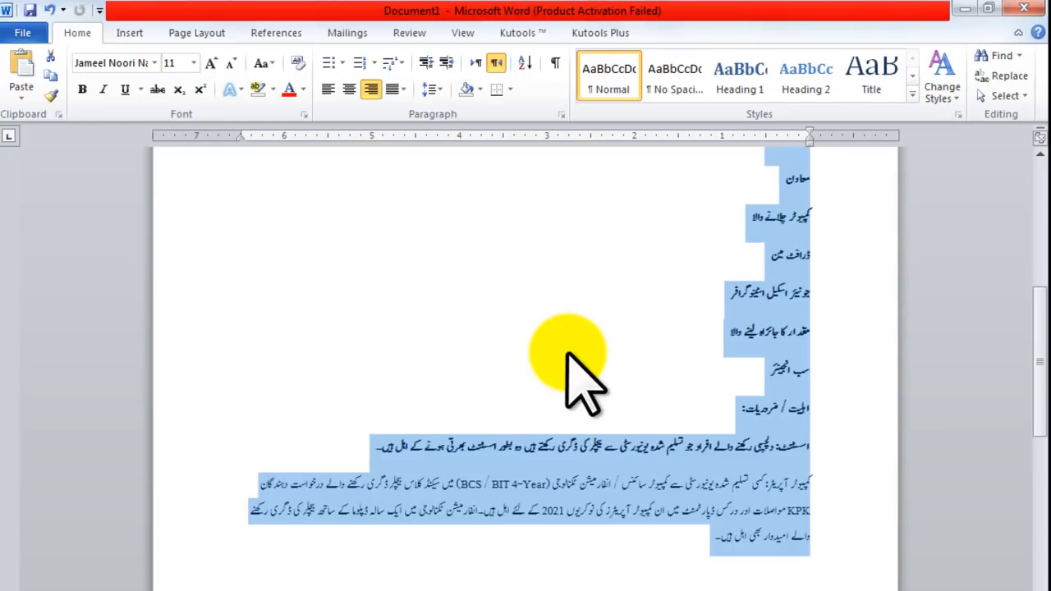
{"action": "scroll", "coordinate": [567, 353], "scroll_direction": "up", "scroll_amount": 6}
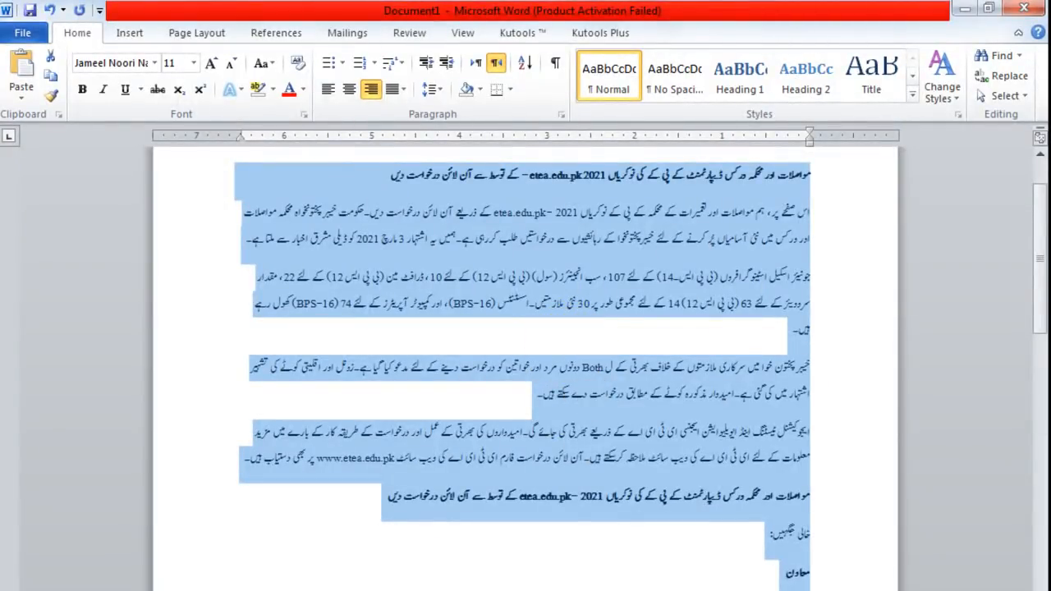
Step: Switch to the Chrome browser and open duplichecker.com in a new tab
{"action": "left_click", "coordinate": [421, 589]}
{"action": "left_click", "coordinate": [673, 15]}
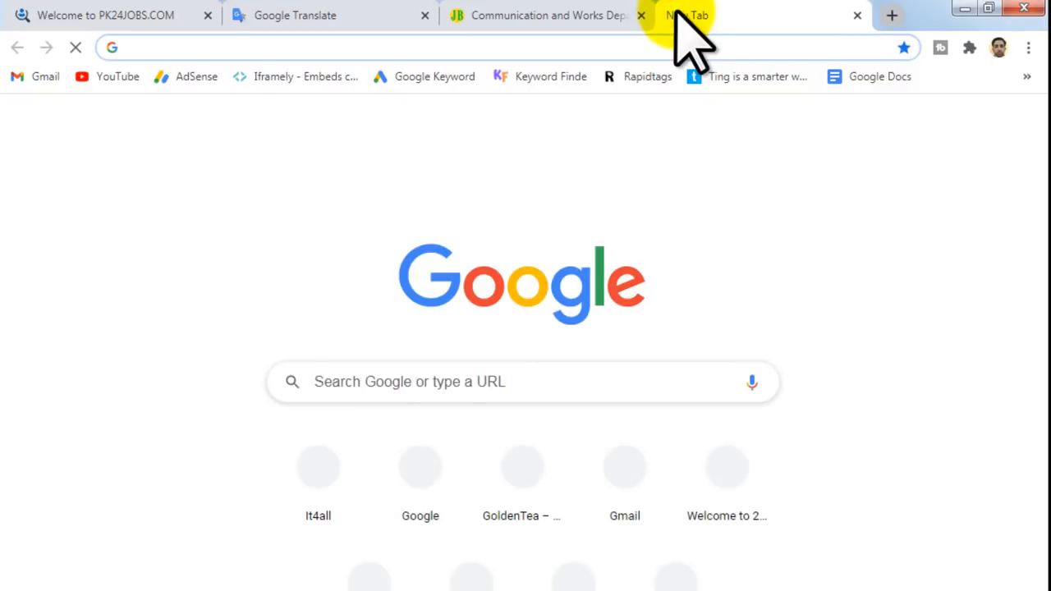
{"action": "type", "text": "d"}
{"action": "key", "text": "Return"}
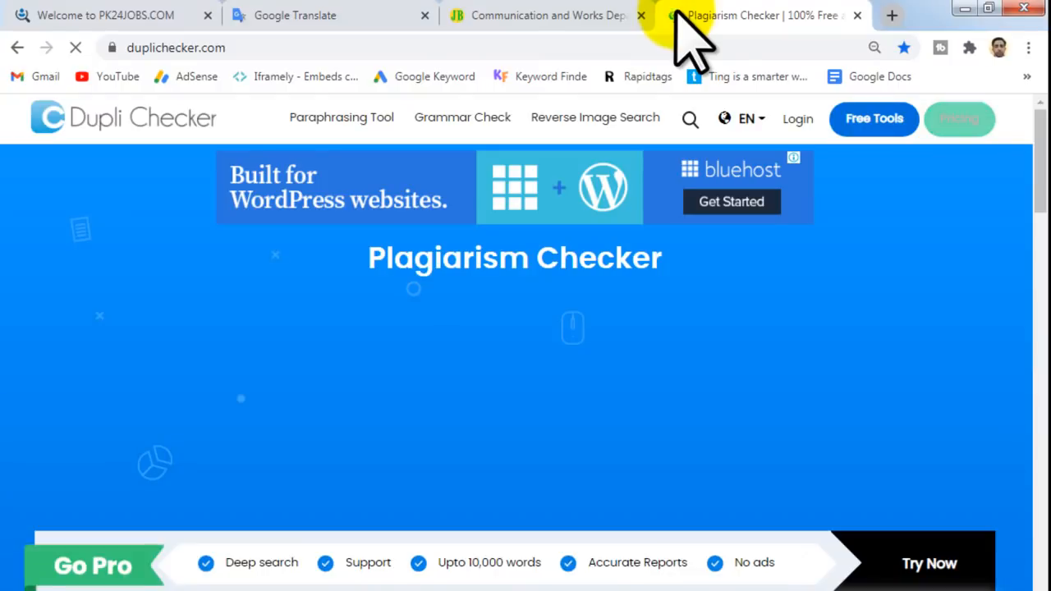
Step: Paste the copied Urdu translation into the plagiarism checker's text box and run the plagiarism check
{"action": "scroll", "coordinate": [411, 364], "scroll_direction": "down", "scroll_amount": 3}
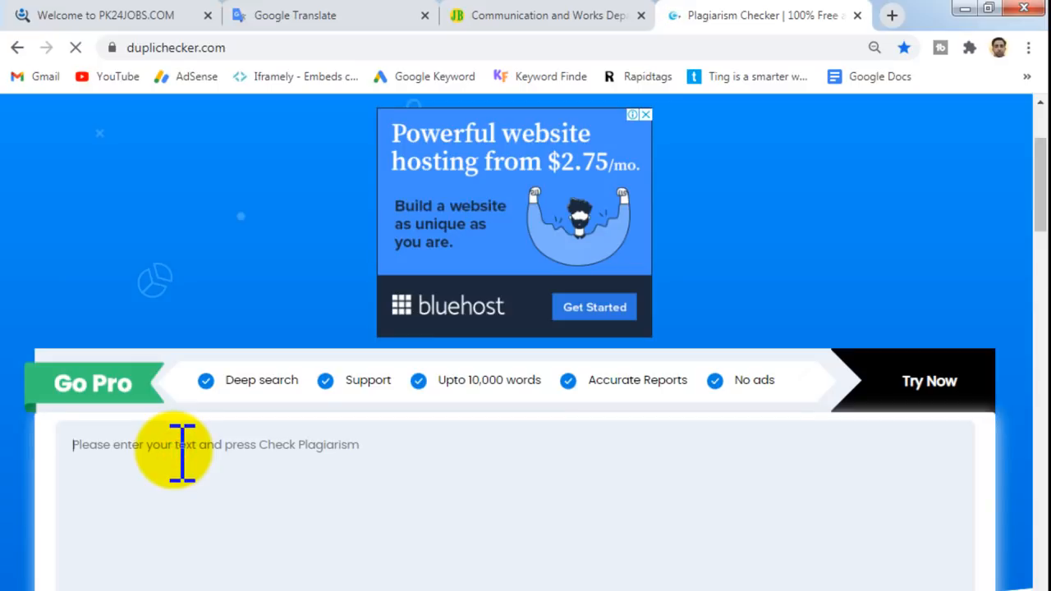
{"action": "key", "text": "ctrl+v"}
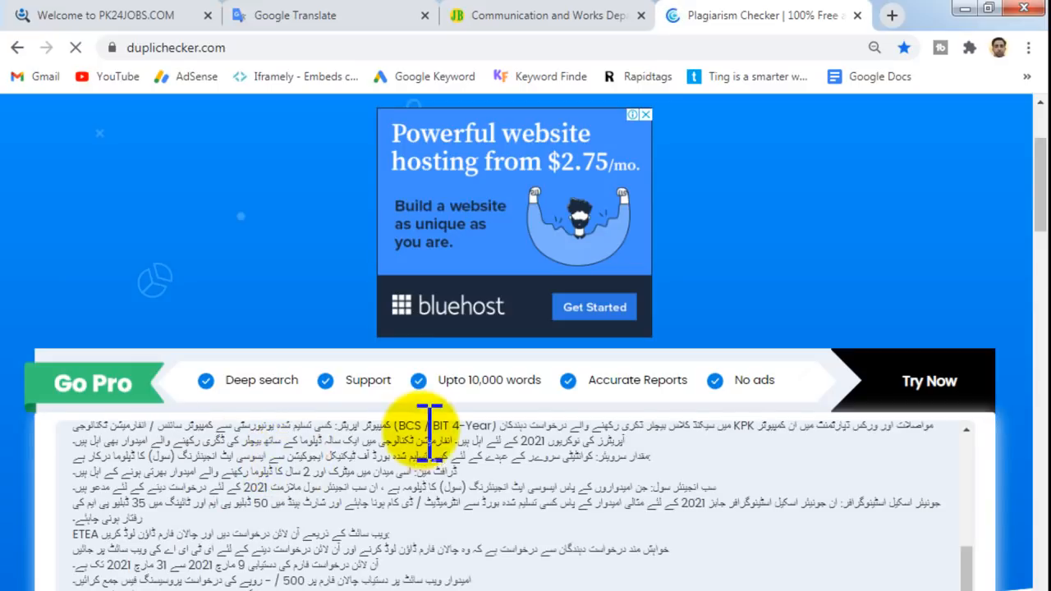
{"action": "scroll", "coordinate": [437, 423], "scroll_direction": "down", "scroll_amount": 2}
{"action": "scroll", "coordinate": [437, 423], "scroll_direction": "down", "scroll_amount": 5}
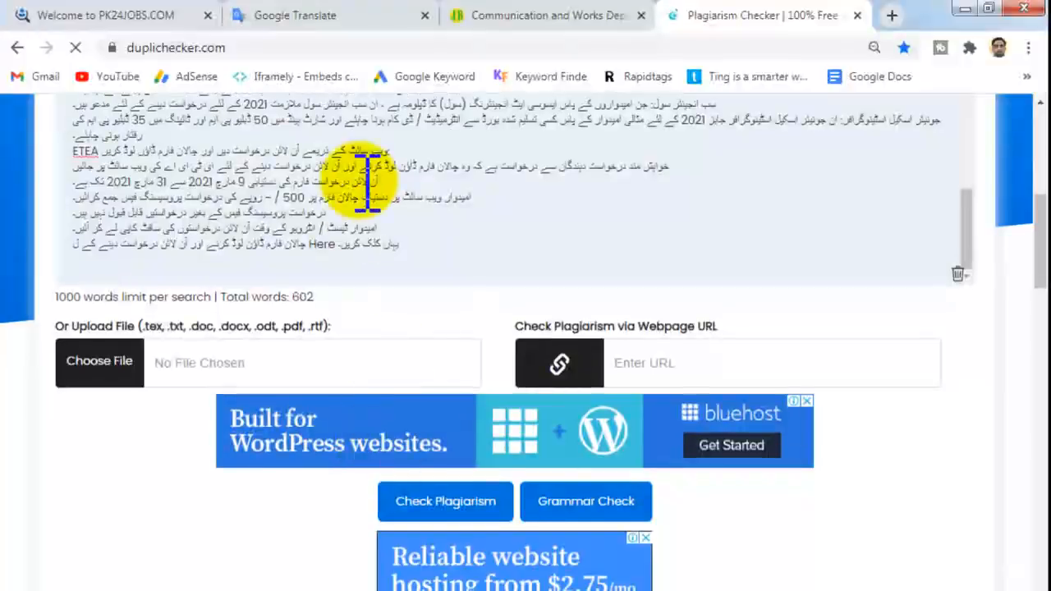
{"action": "scroll", "coordinate": [362, 255], "scroll_direction": "down", "scroll_amount": 2}
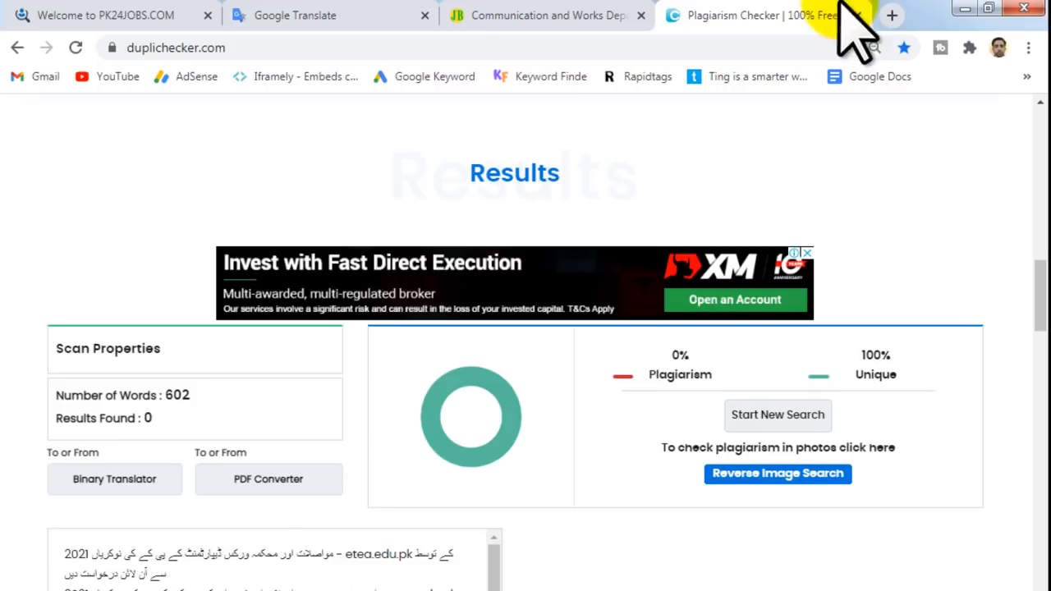
Step: Examine the unique and plagiarism percentages in the scan results
{"action": "left_click", "coordinate": [876, 355]}
{"action": "left_click_drag", "start_coordinate": [876, 355], "coordinate": [907, 376]}
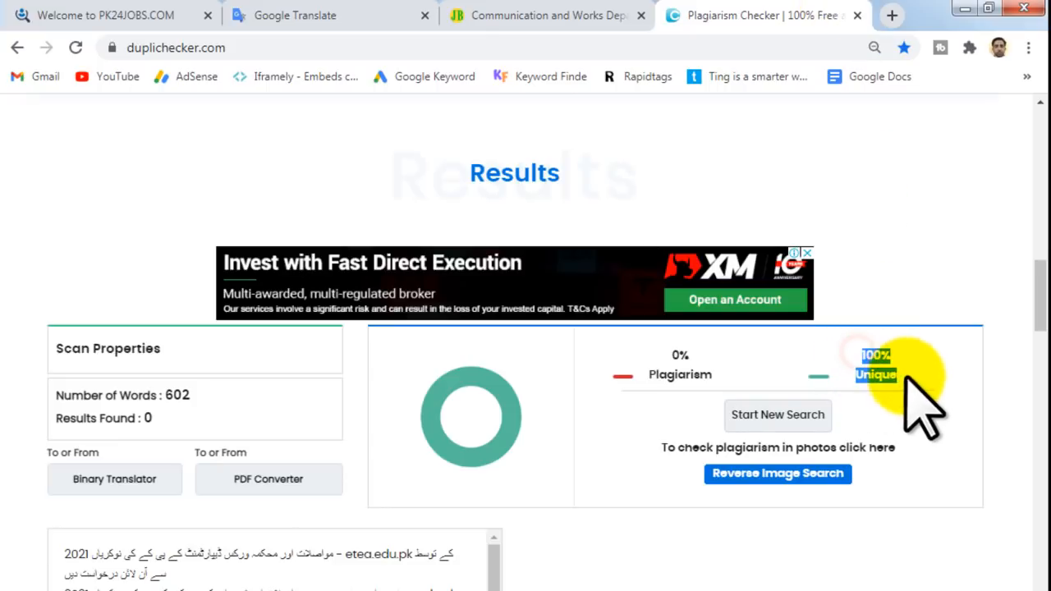
{"action": "left_click", "coordinate": [908, 371]}
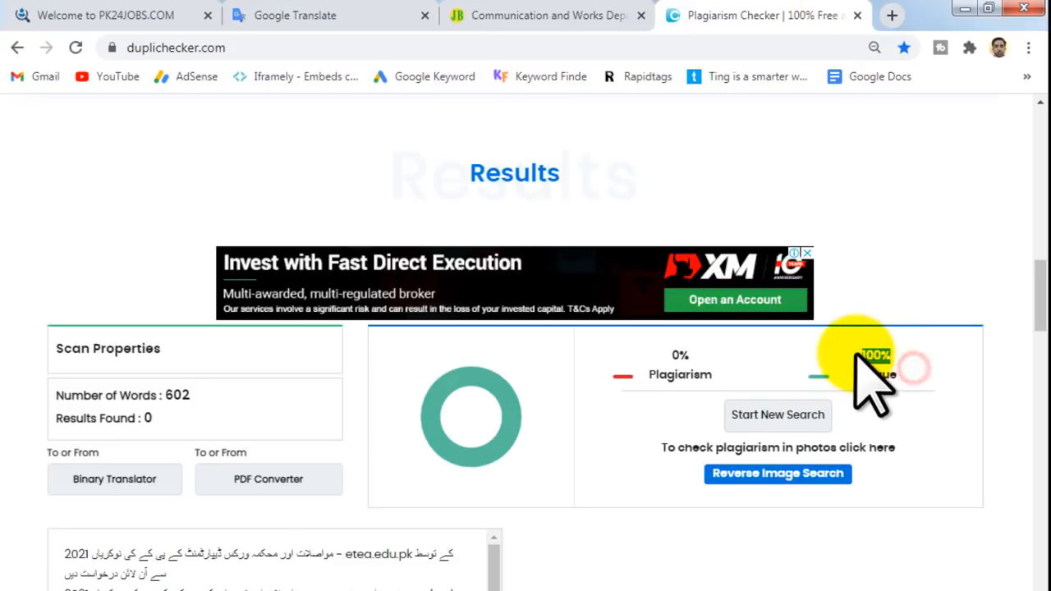
{"action": "left_click_drag", "start_coordinate": [636, 347], "coordinate": [724, 372]}
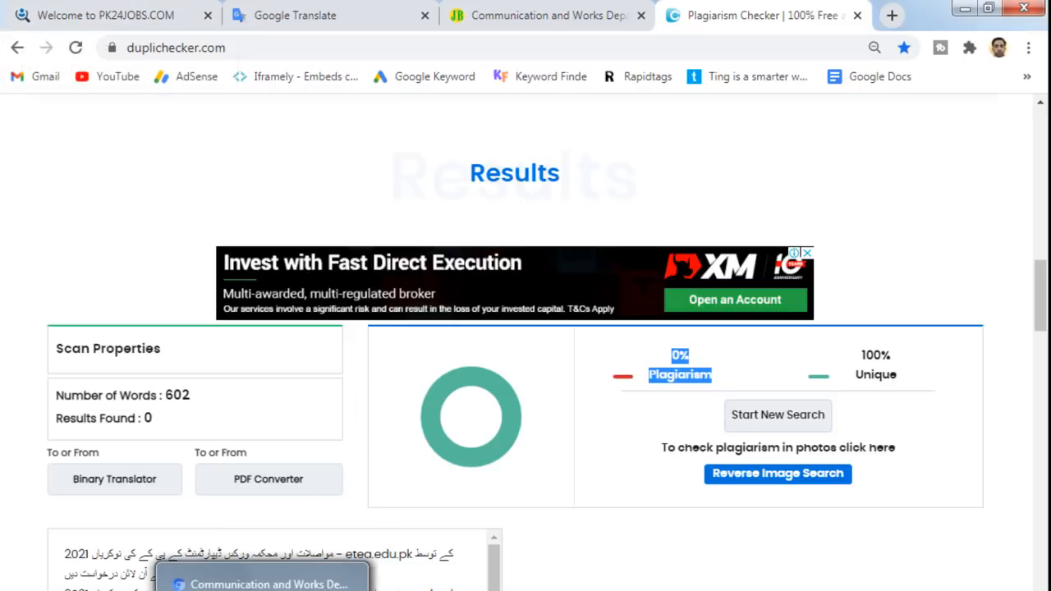
Step: Switch to the browser window with the published Communication and Works Department post, reload it and check its ad spaces
{"action": "left_click", "coordinate": [239, 575]}
{"action": "scroll", "coordinate": [418, 456], "scroll_direction": "up", "scroll_amount": 10}
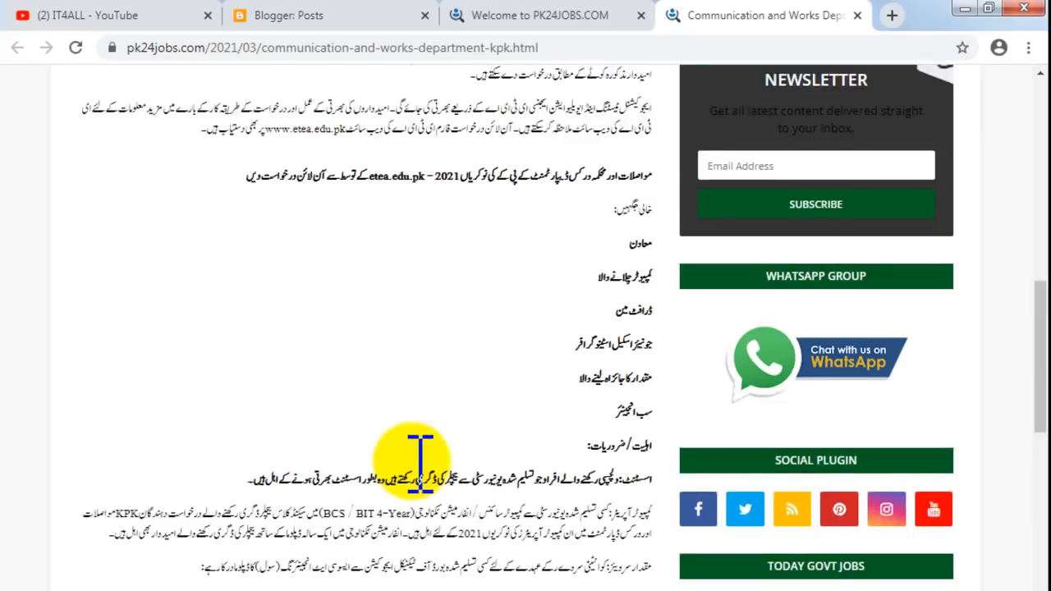
{"action": "left_click", "coordinate": [74, 47]}
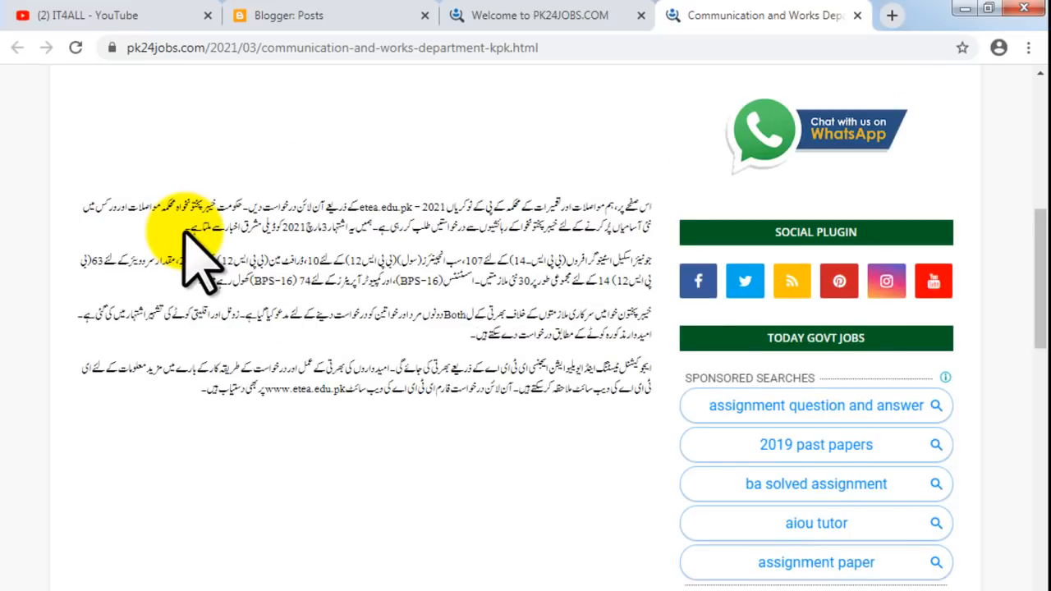
{"action": "scroll", "coordinate": [493, 317], "scroll_direction": "up", "scroll_amount": 5}
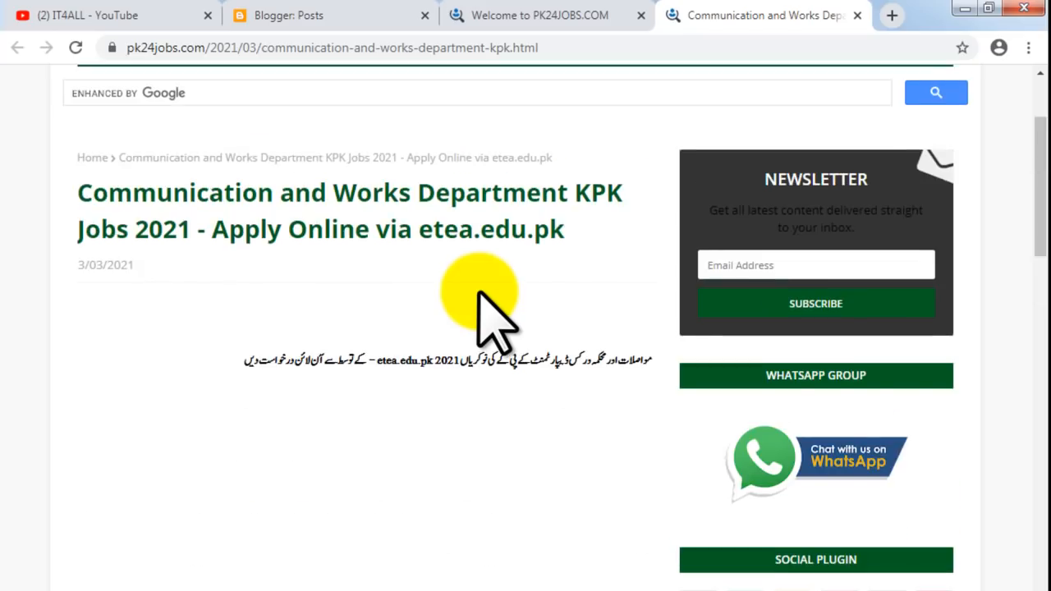
{"action": "scroll", "coordinate": [492, 321], "scroll_direction": "up", "scroll_amount": 2}
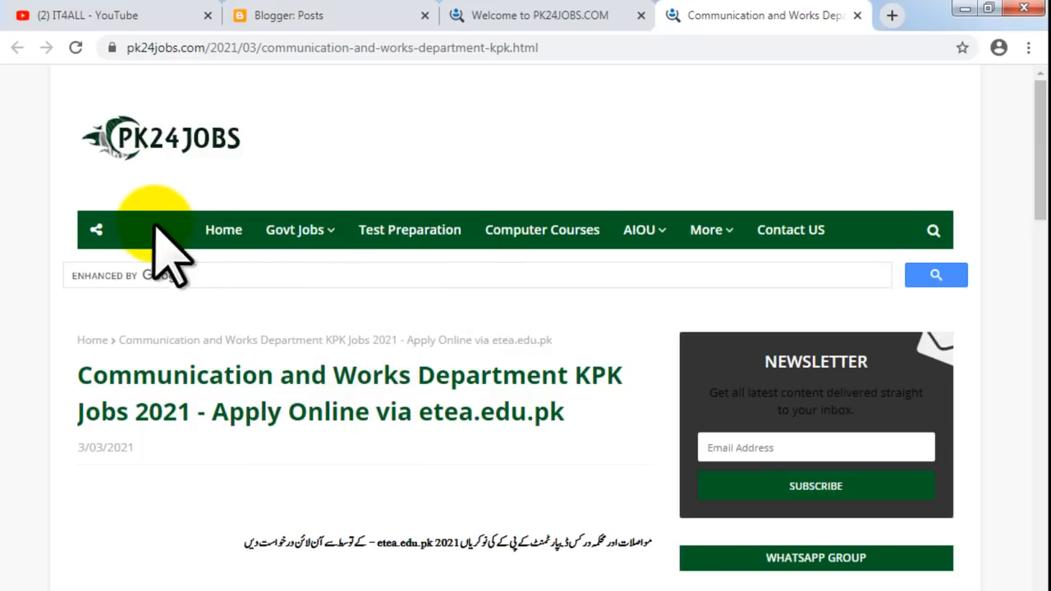
Step: Copy the published post's web address and open it in a new tab of the other Chrome window
{"action": "left_click", "coordinate": [590, 48]}
{"action": "key", "text": "ctrl+c"}
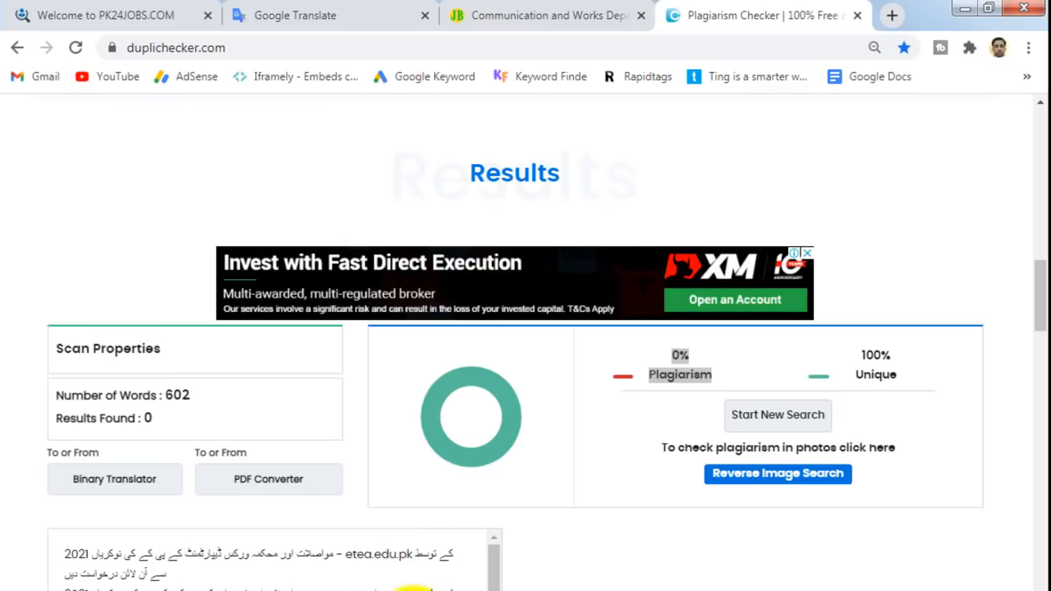
{"action": "left_click", "coordinate": [892, 14]}
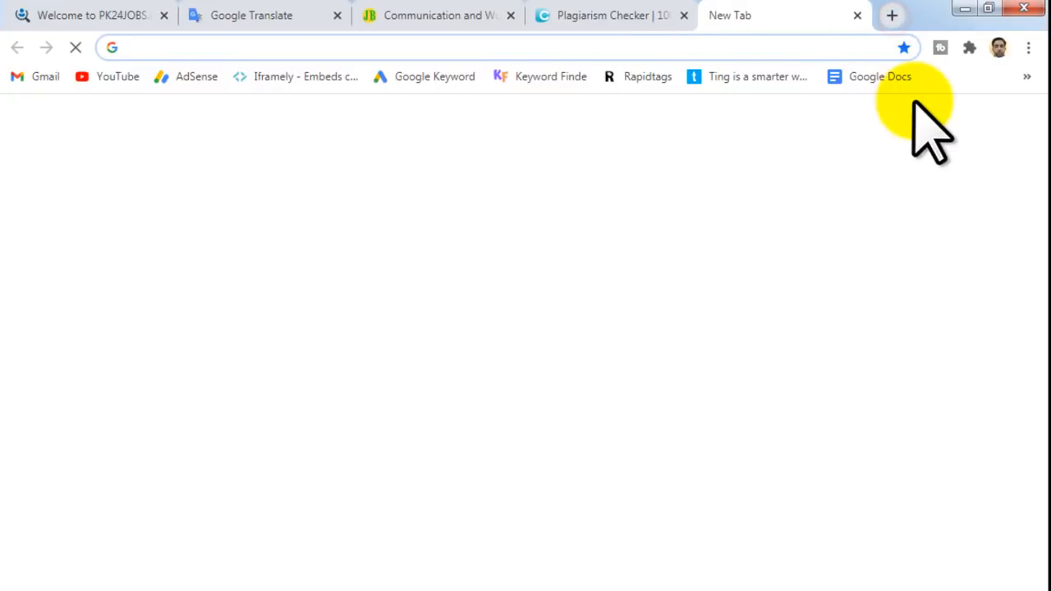
{"action": "key", "text": "ctrl+v"}
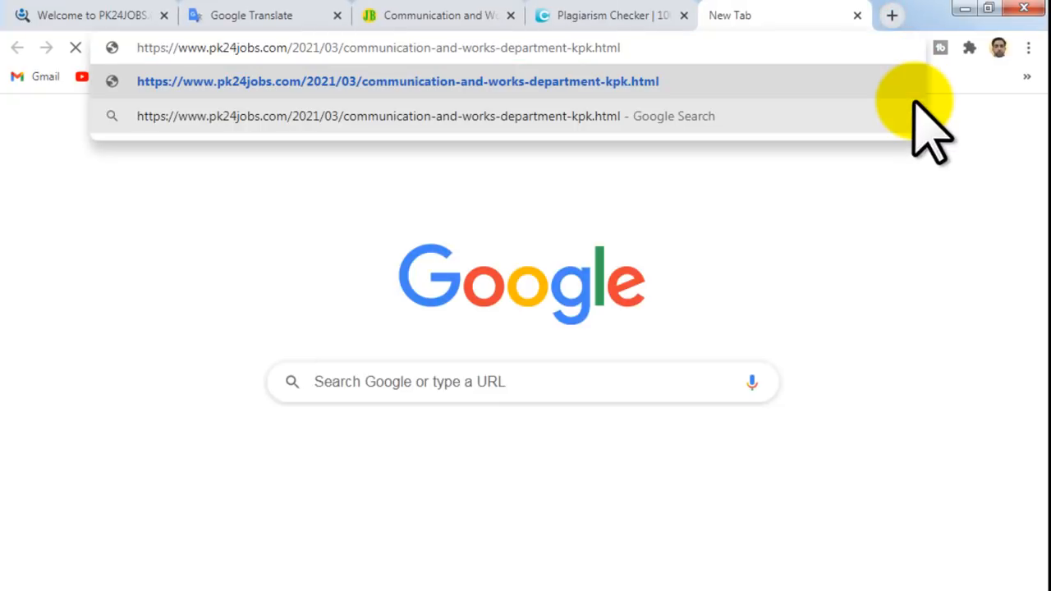
{"action": "key", "text": "Return"}
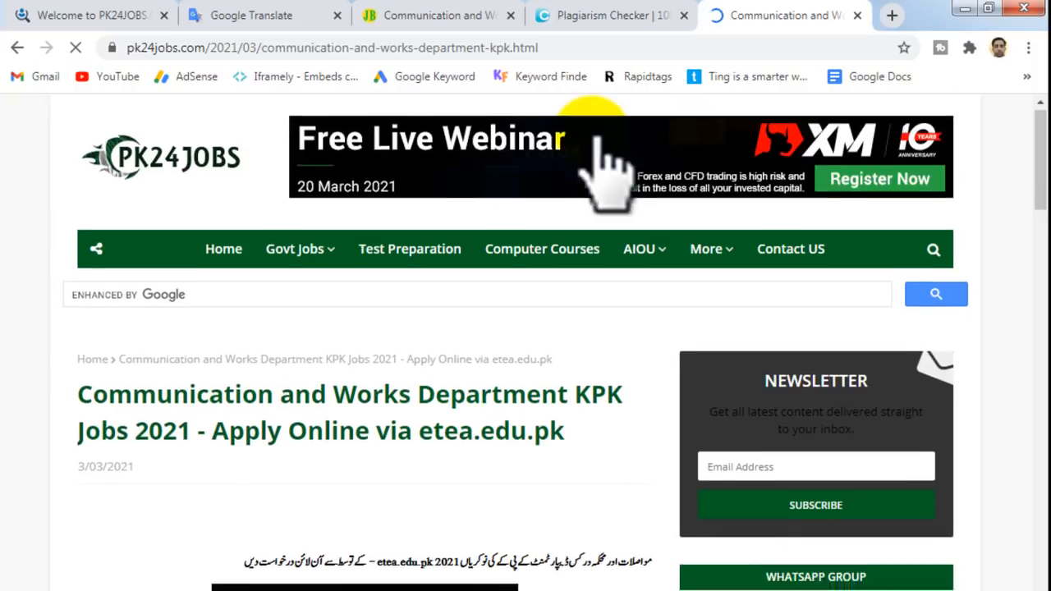
Step: Examine the displayed ads, the Urdu text and the advertisement image throughout the live post
{"action": "scroll", "coordinate": [596, 160], "scroll_direction": "down", "scroll_amount": 2}
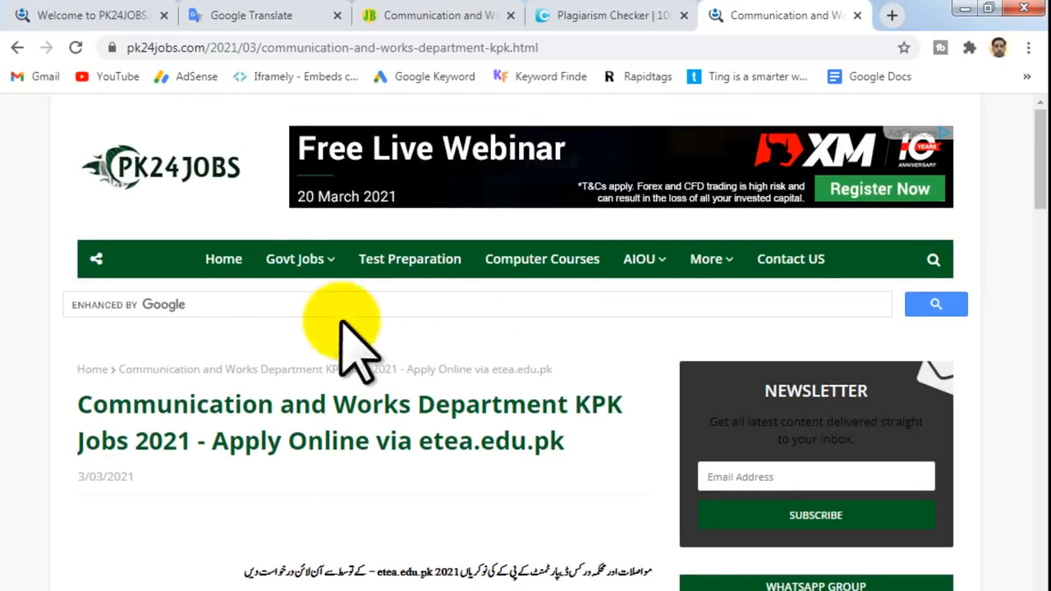
{"action": "scroll", "coordinate": [493, 361], "scroll_direction": "down", "scroll_amount": 3}
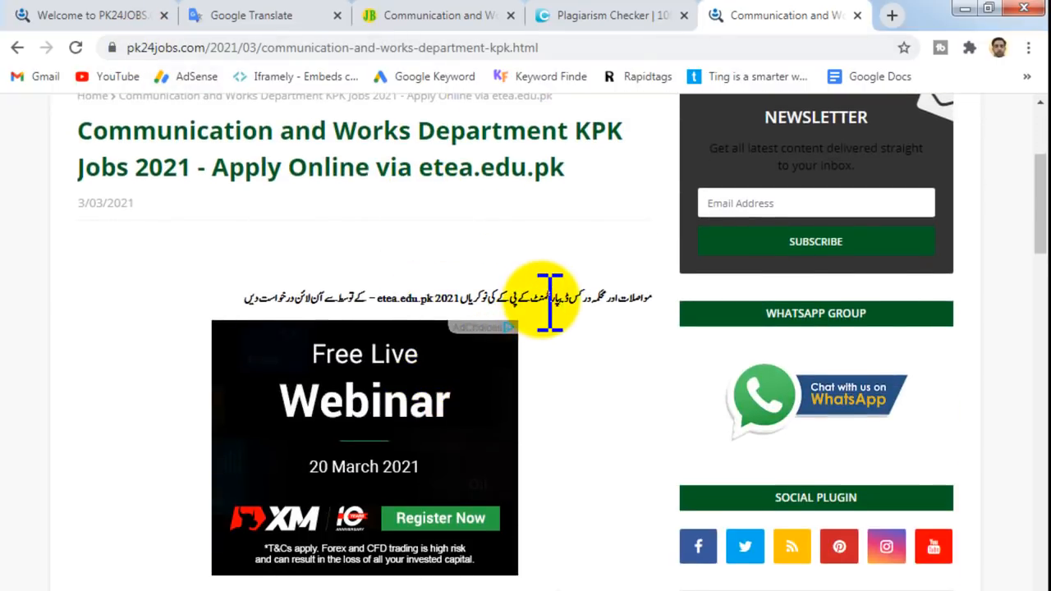
{"action": "scroll", "coordinate": [437, 395], "scroll_direction": "down", "scroll_amount": 1}
{"action": "scroll", "coordinate": [435, 395], "scroll_direction": "down", "scroll_amount": 15}
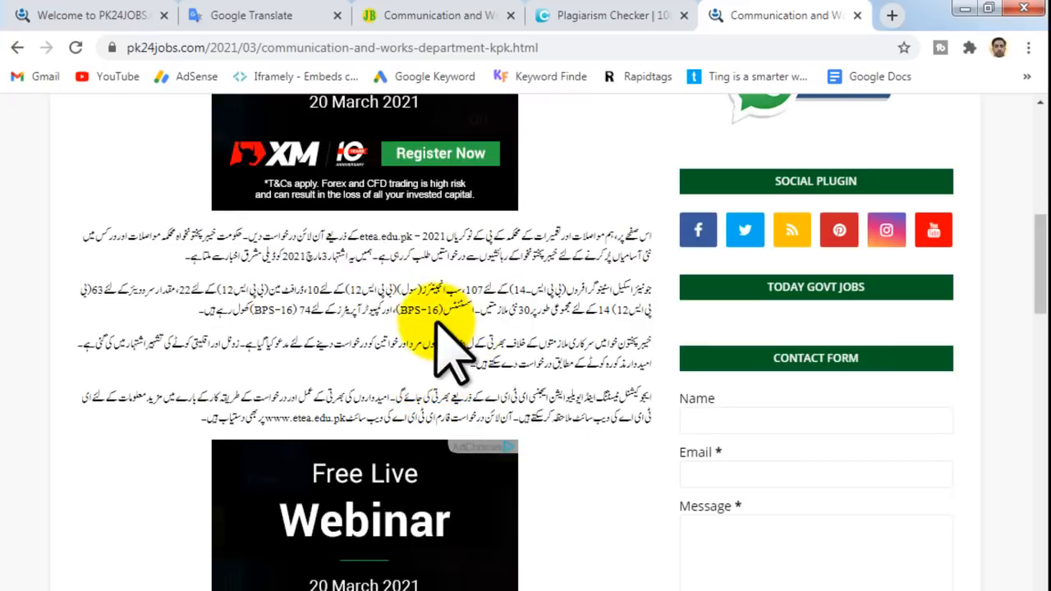
{"action": "scroll", "coordinate": [437, 319], "scroll_direction": "down", "scroll_amount": 15}
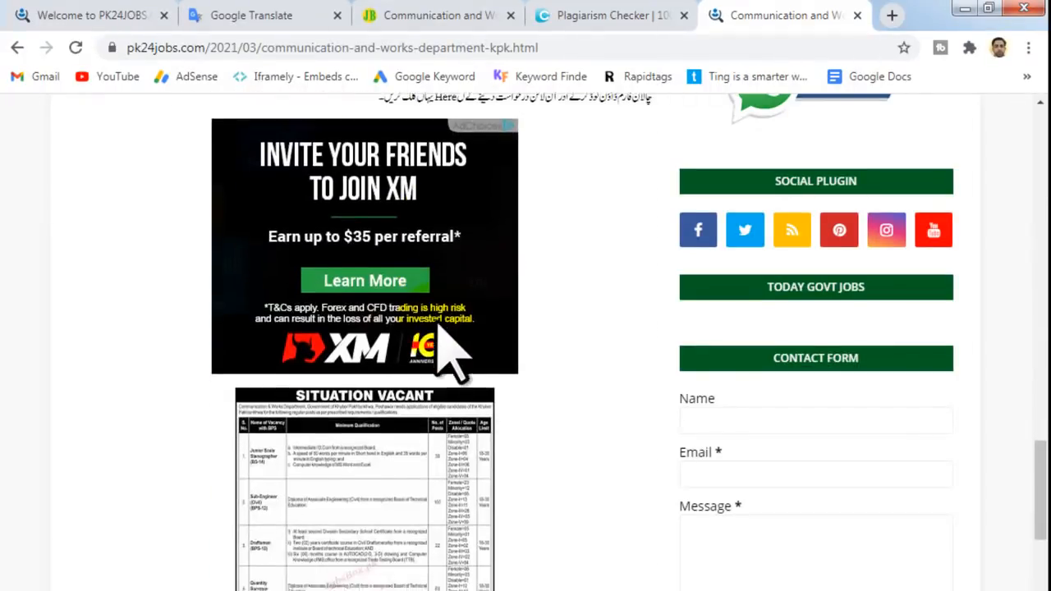
{"action": "scroll", "coordinate": [448, 349], "scroll_direction": "up", "scroll_amount": 20}
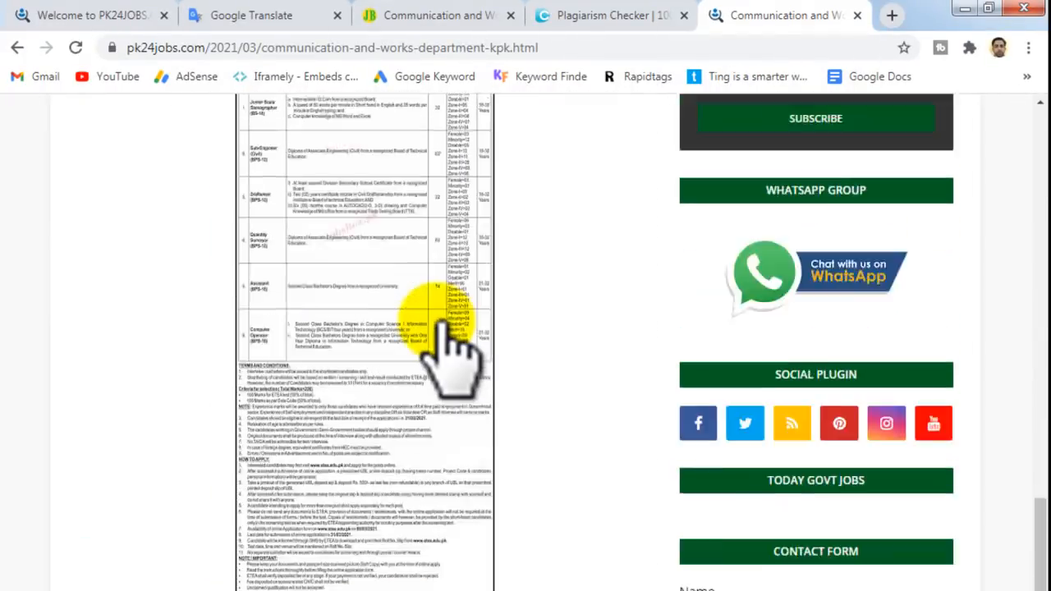
{"action": "scroll", "coordinate": [445, 324], "scroll_direction": "up", "scroll_amount": 3}
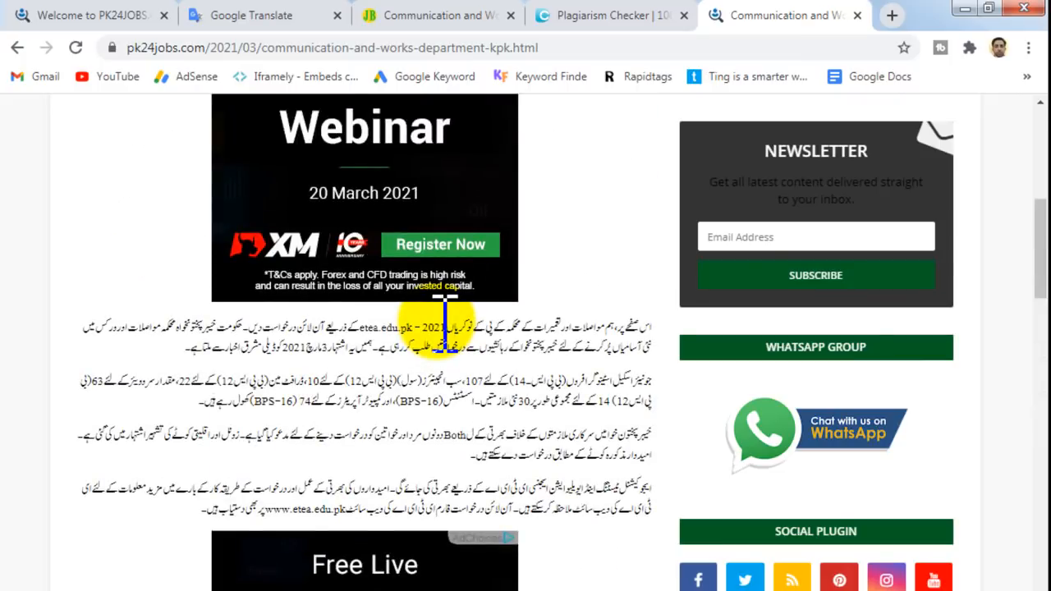
{"action": "scroll", "coordinate": [446, 322], "scroll_direction": "up", "scroll_amount": 5}
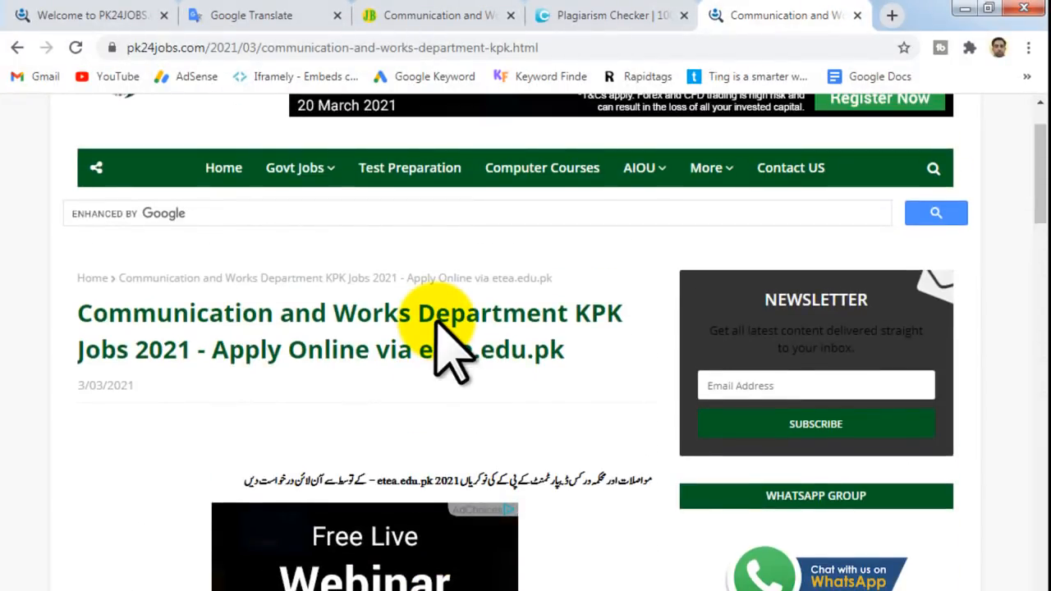
{"action": "scroll", "coordinate": [450, 349], "scroll_direction": "up", "scroll_amount": 1}
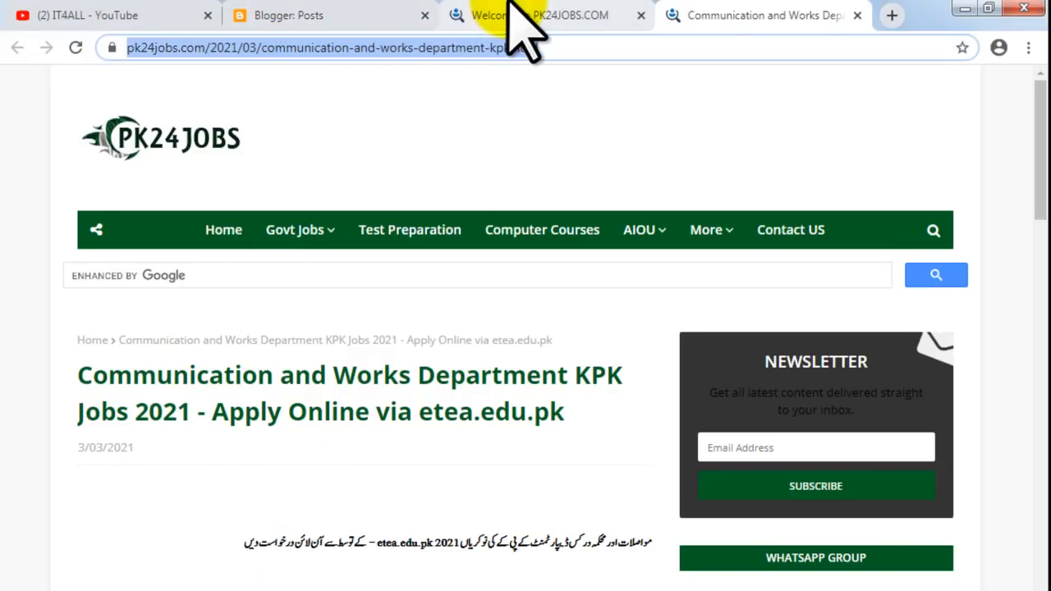
Step: Switch to the IT4ALL YouTube channel in the first browser window and look through its playlists
{"action": "left_click", "coordinate": [98, 11]}
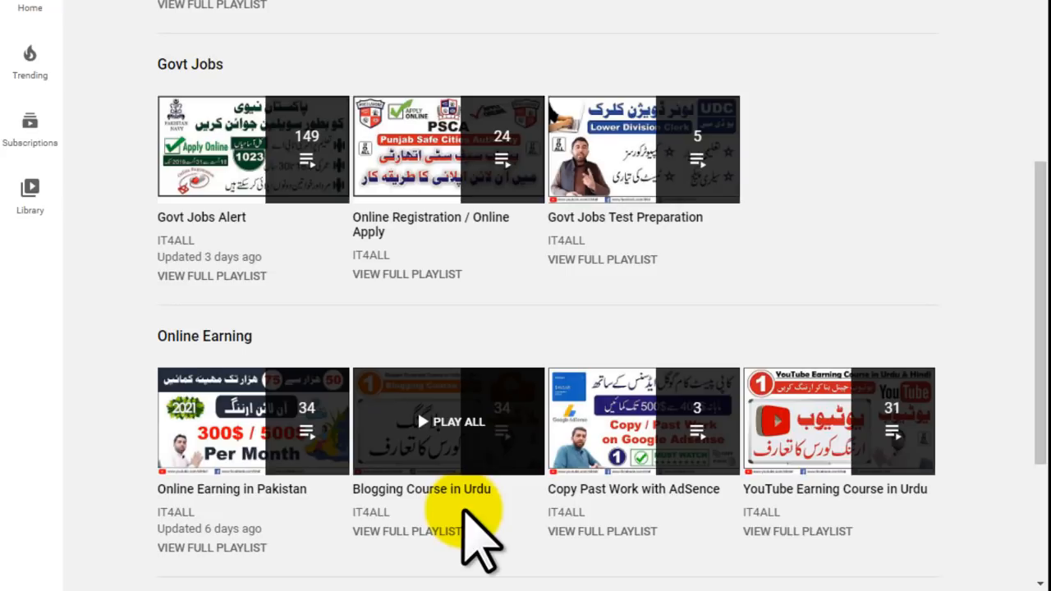
{"action": "scroll", "coordinate": [481, 538], "scroll_direction": "up", "scroll_amount": 8}
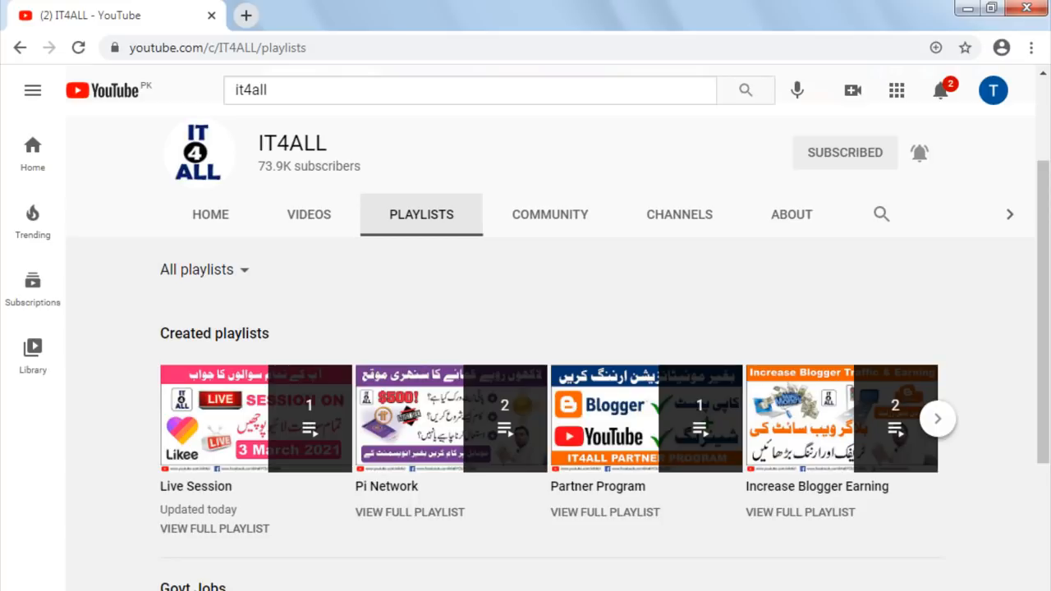
{"action": "scroll", "coordinate": [470, 516], "scroll_direction": "up", "scroll_amount": 2}
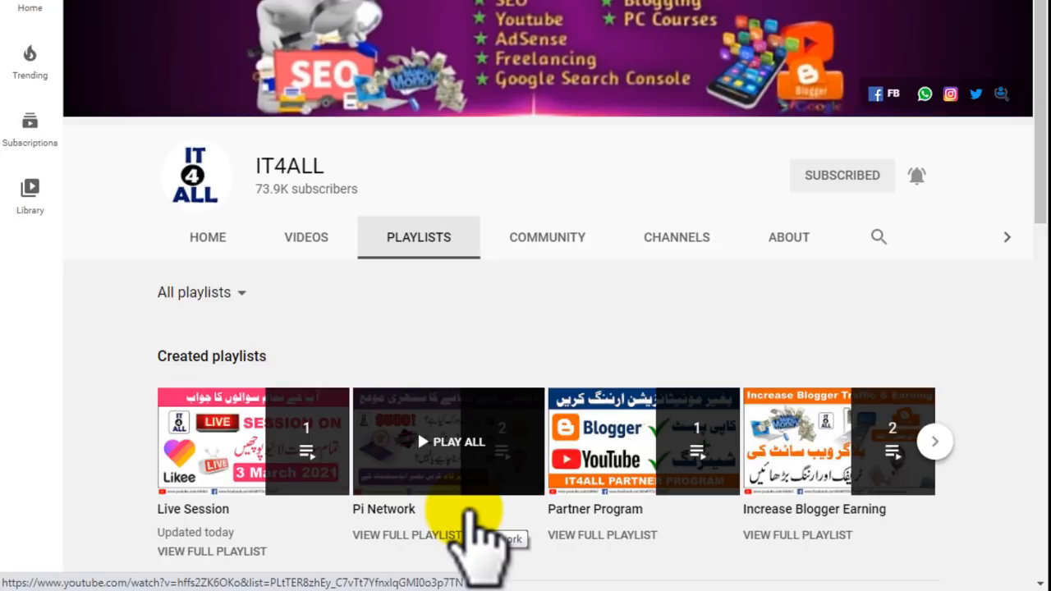
Step: Open the Google AdSense home page in a new tab and examine the estimated earnings and balance
{"action": "left_click", "coordinate": [470, 513]}
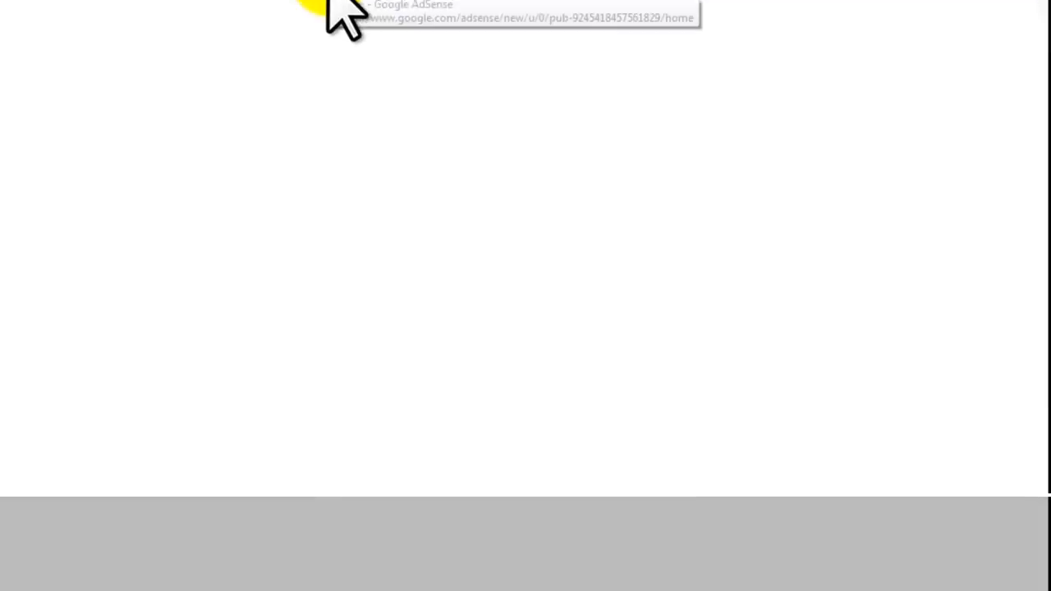
{"action": "left_click", "coordinate": [328, 75]}
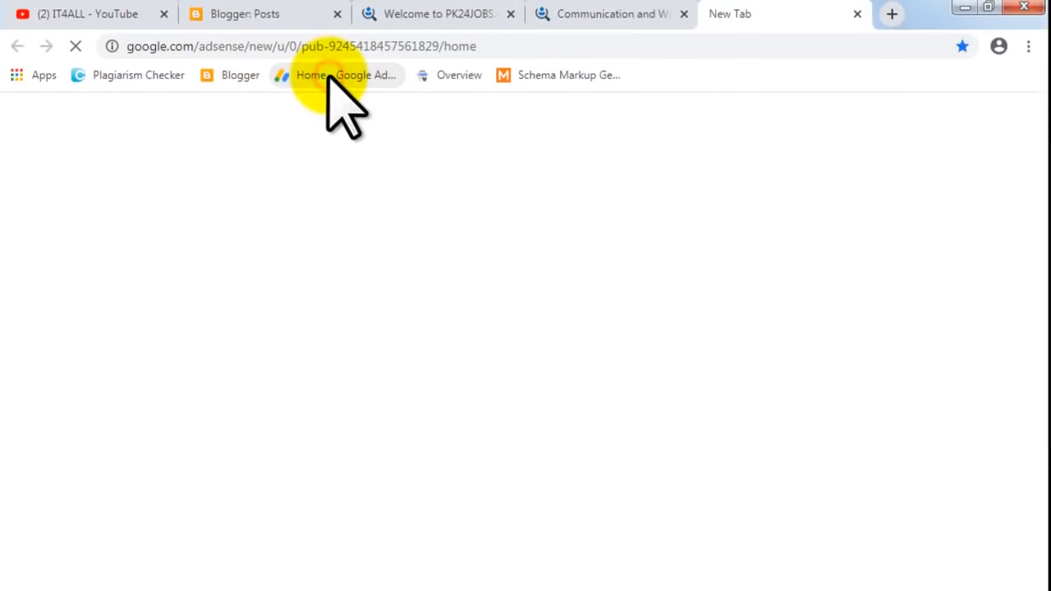
{"action": "left_click", "coordinate": [636, 13]}
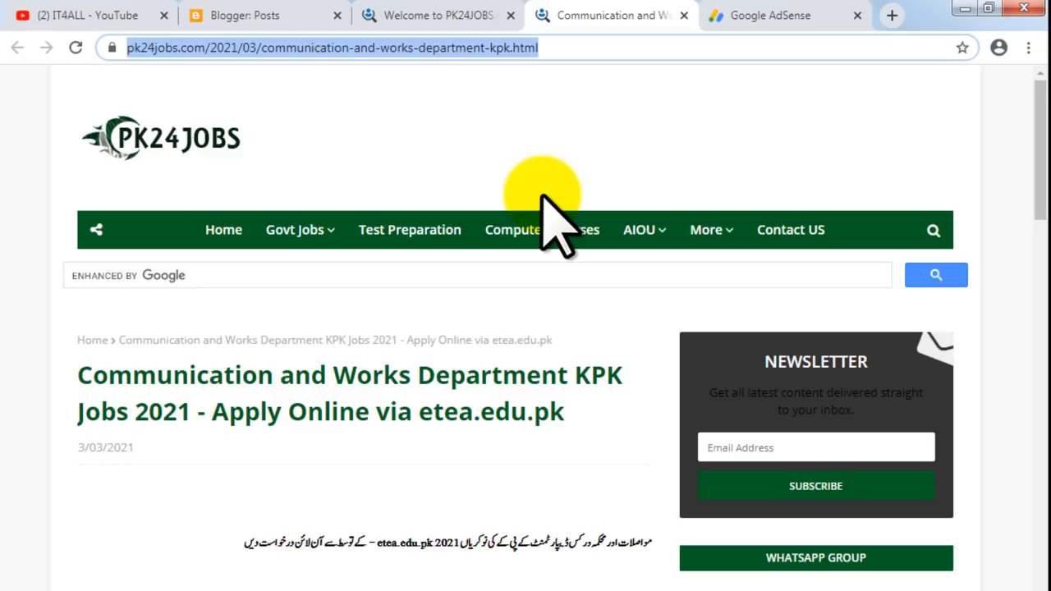
{"action": "left_click", "coordinate": [820, 13]}
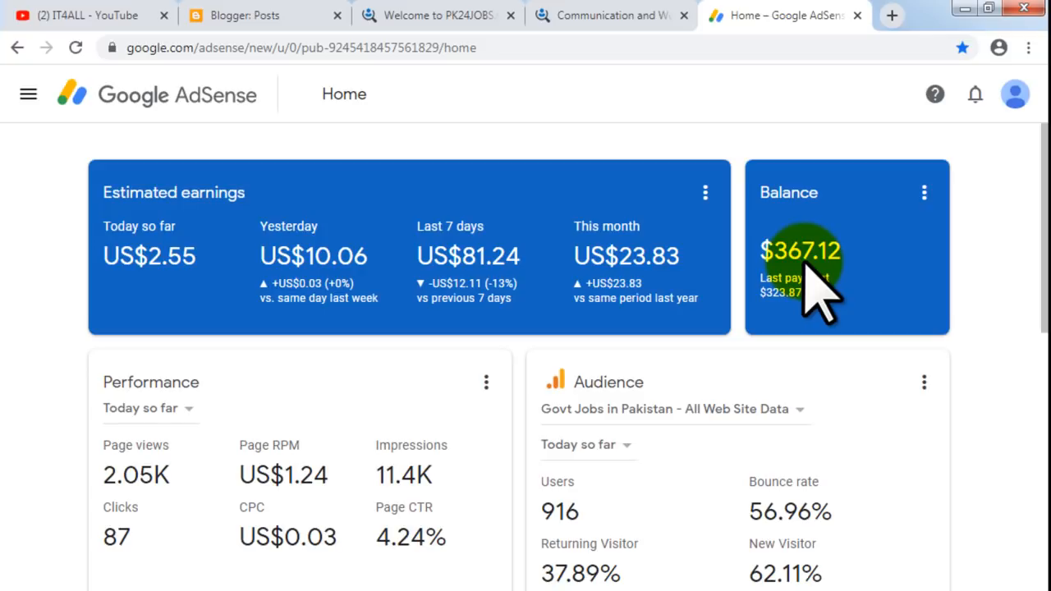
Step: Search Google in a new tab for "367 usd to pkr" to convert the AdSense balance
{"action": "left_click", "coordinate": [890, 14]}
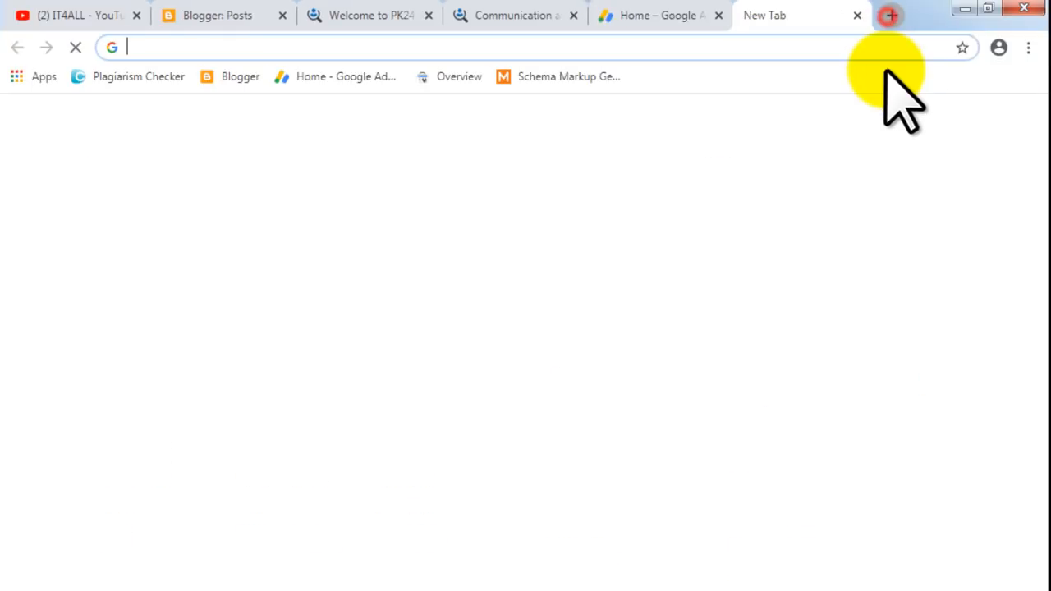
{"action": "type", "text": "367 usd to pkr"}
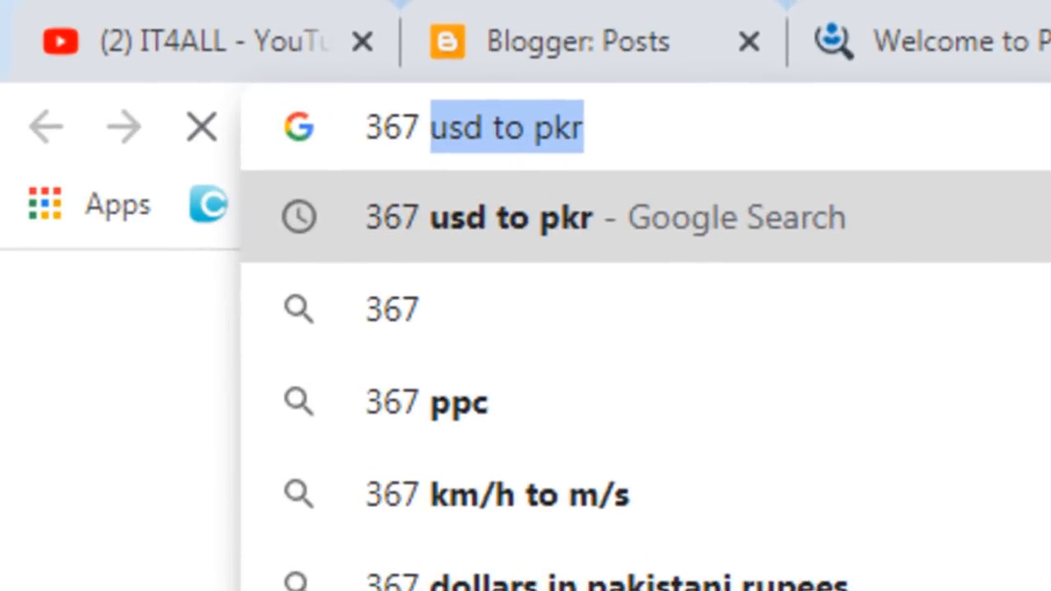
{"action": "key", "text": "Return"}
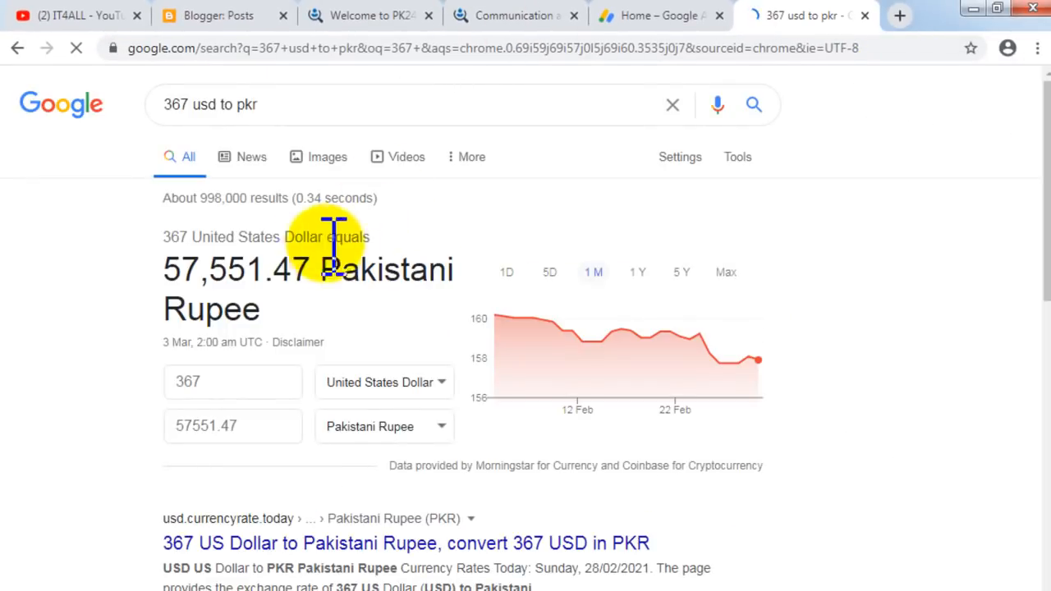
Step: Highlight the converted rupee amount in the search result and look over the live Communication and Works Department KPK job post again
{"action": "left_click_drag", "start_coordinate": [162, 234], "coordinate": [267, 271]}
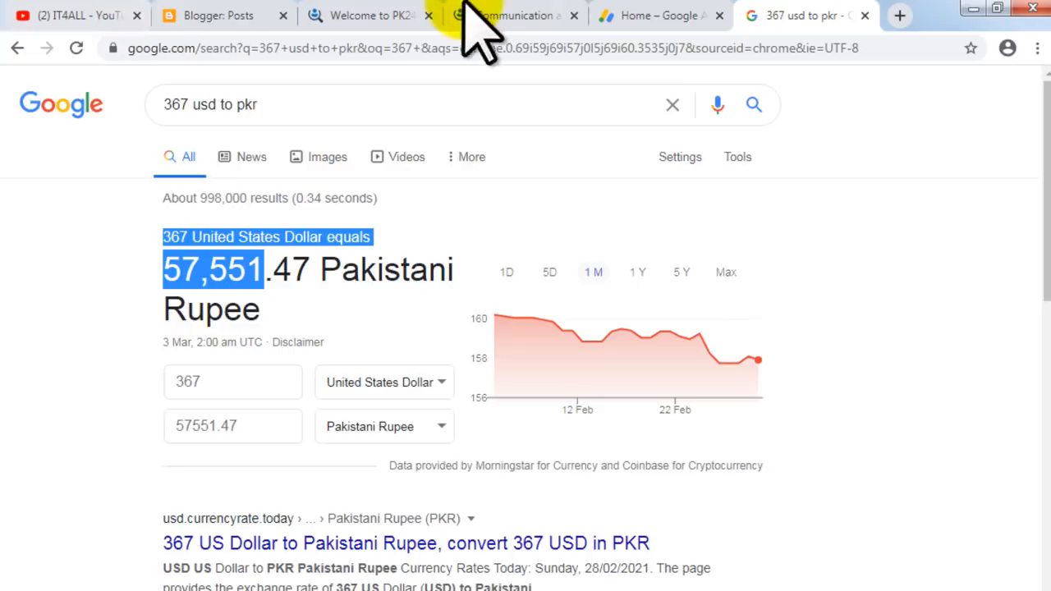
{"action": "left_click", "coordinate": [509, 15]}
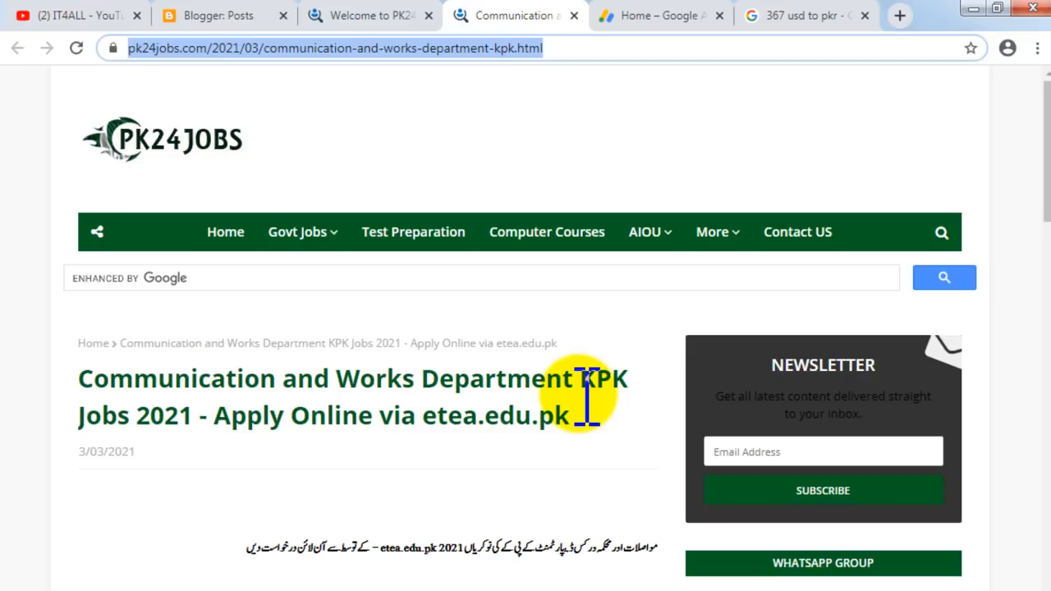
{"action": "scroll", "coordinate": [587, 397], "scroll_direction": "down", "scroll_amount": 5}
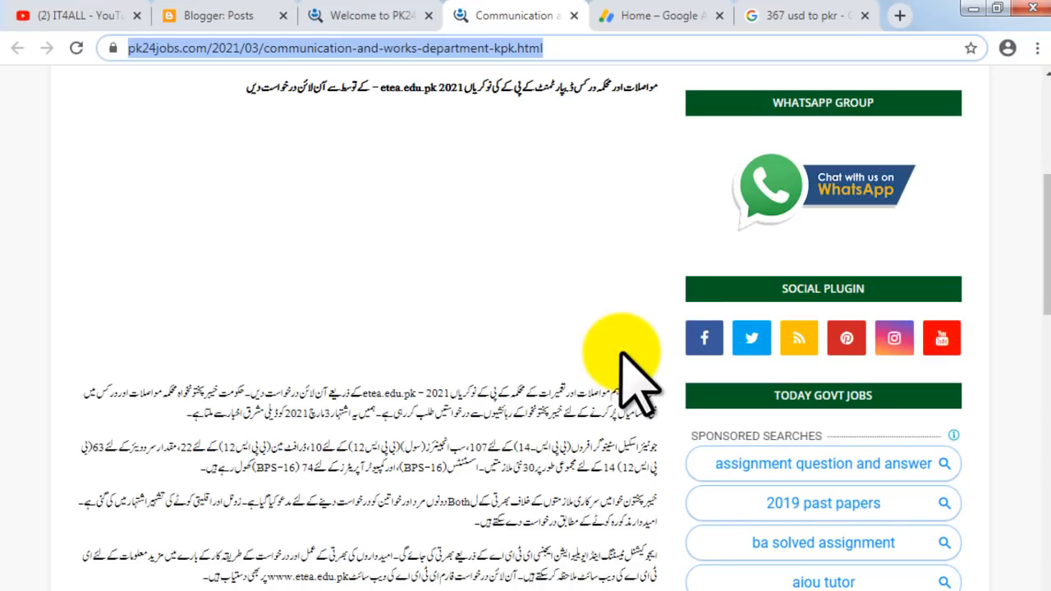
{"action": "scroll", "coordinate": [624, 366], "scroll_direction": "up", "scroll_amount": 5}
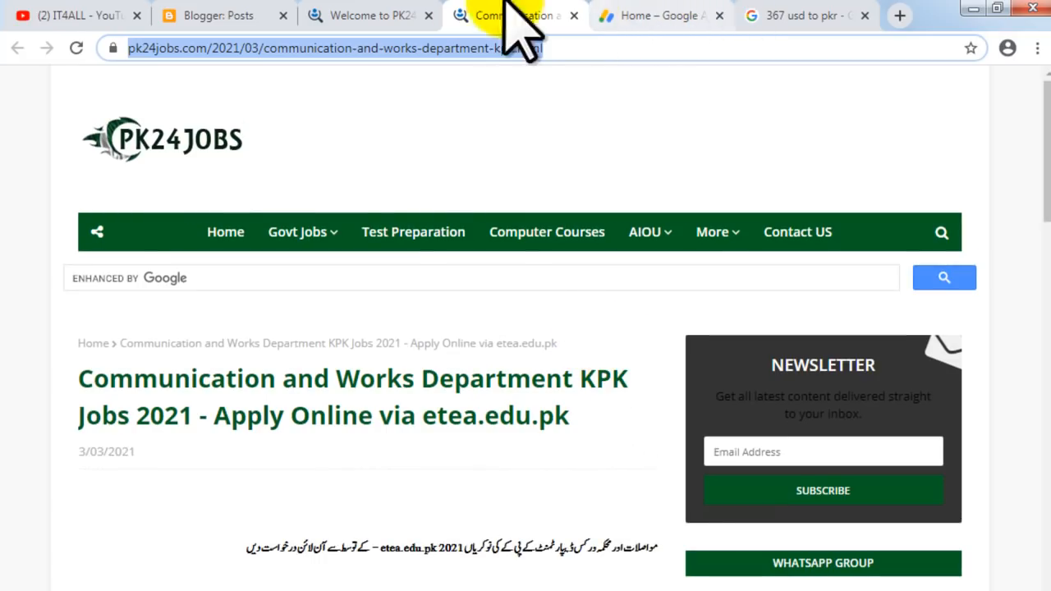
Step: Return to the IT4ALL YouTube channel and look through its created, Govt Jobs and Online Earning playlists
{"action": "left_click", "coordinate": [74, 15]}
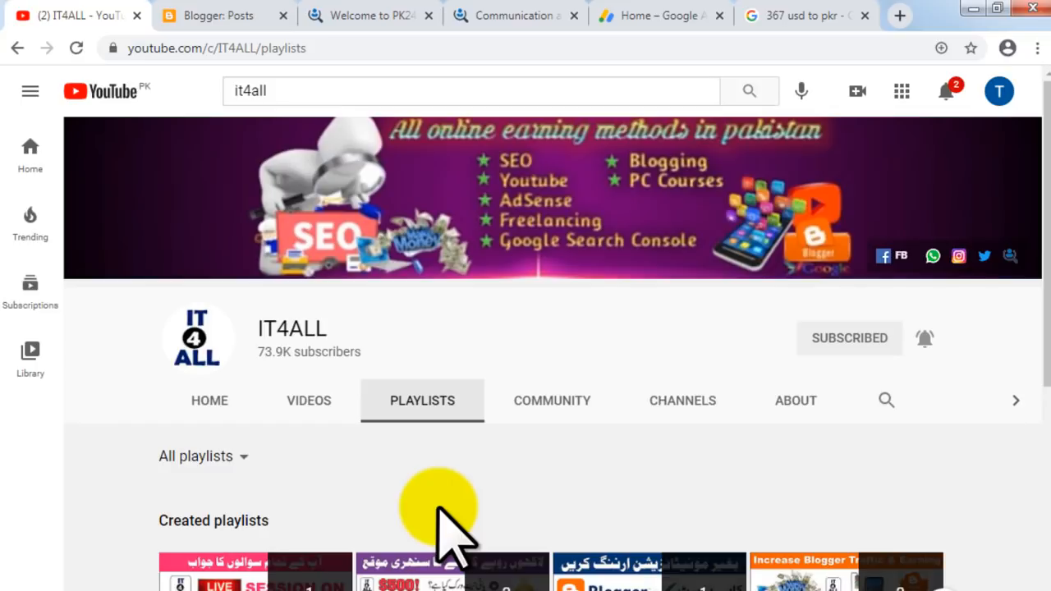
{"action": "scroll", "coordinate": [438, 508], "scroll_direction": "down", "scroll_amount": 5}
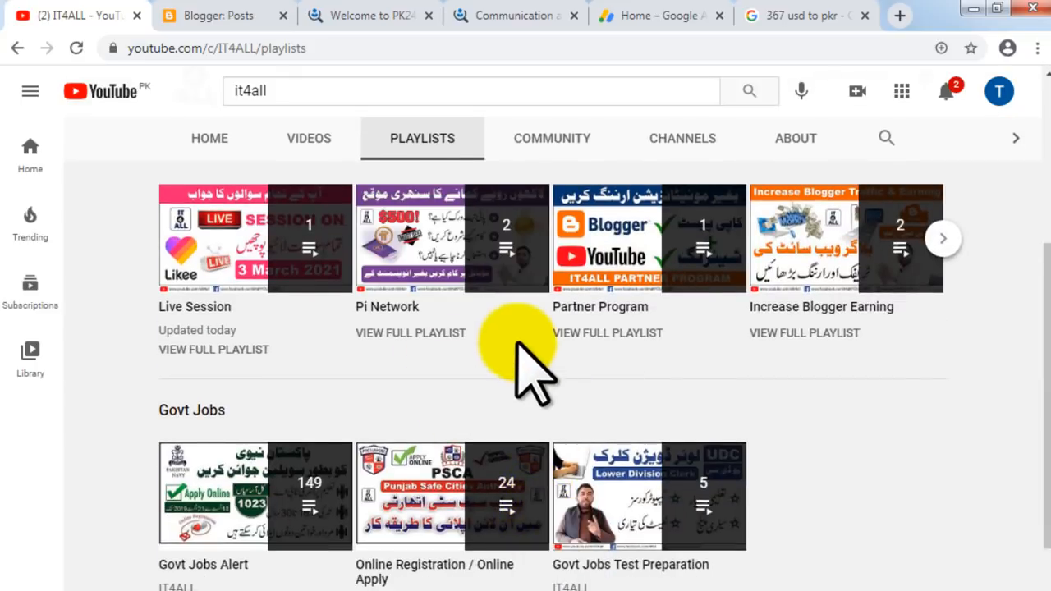
{"action": "scroll", "coordinate": [534, 369], "scroll_direction": "down", "scroll_amount": 5}
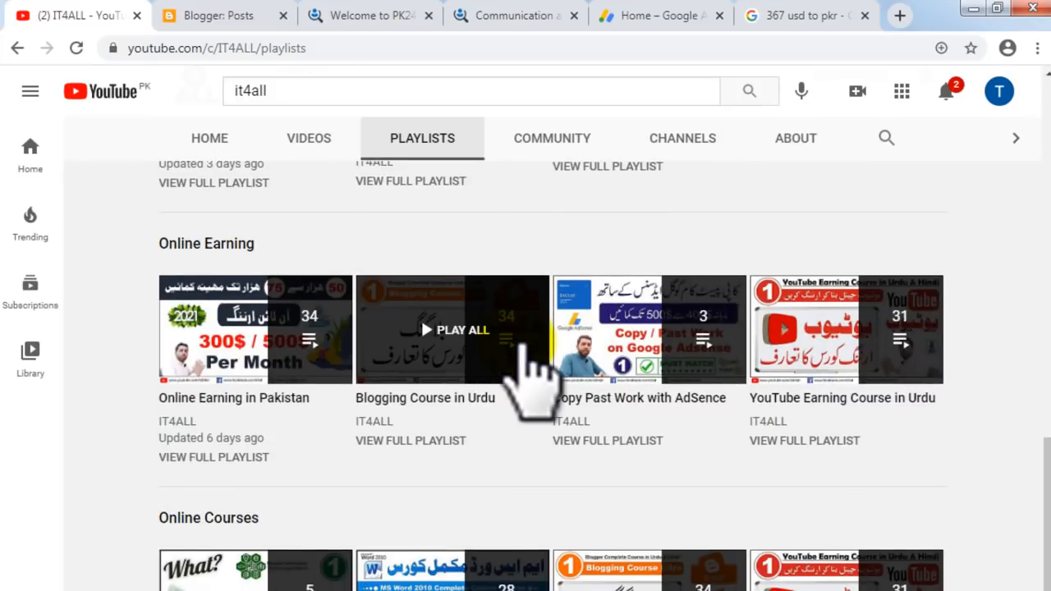
{"action": "scroll", "coordinate": [530, 374], "scroll_direction": "up", "scroll_amount": 10}
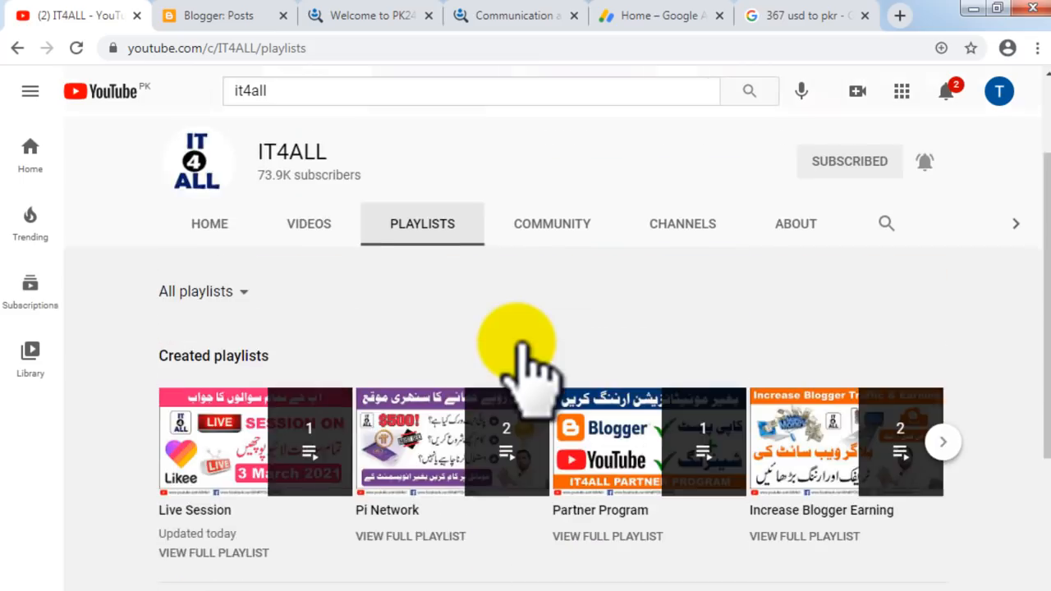